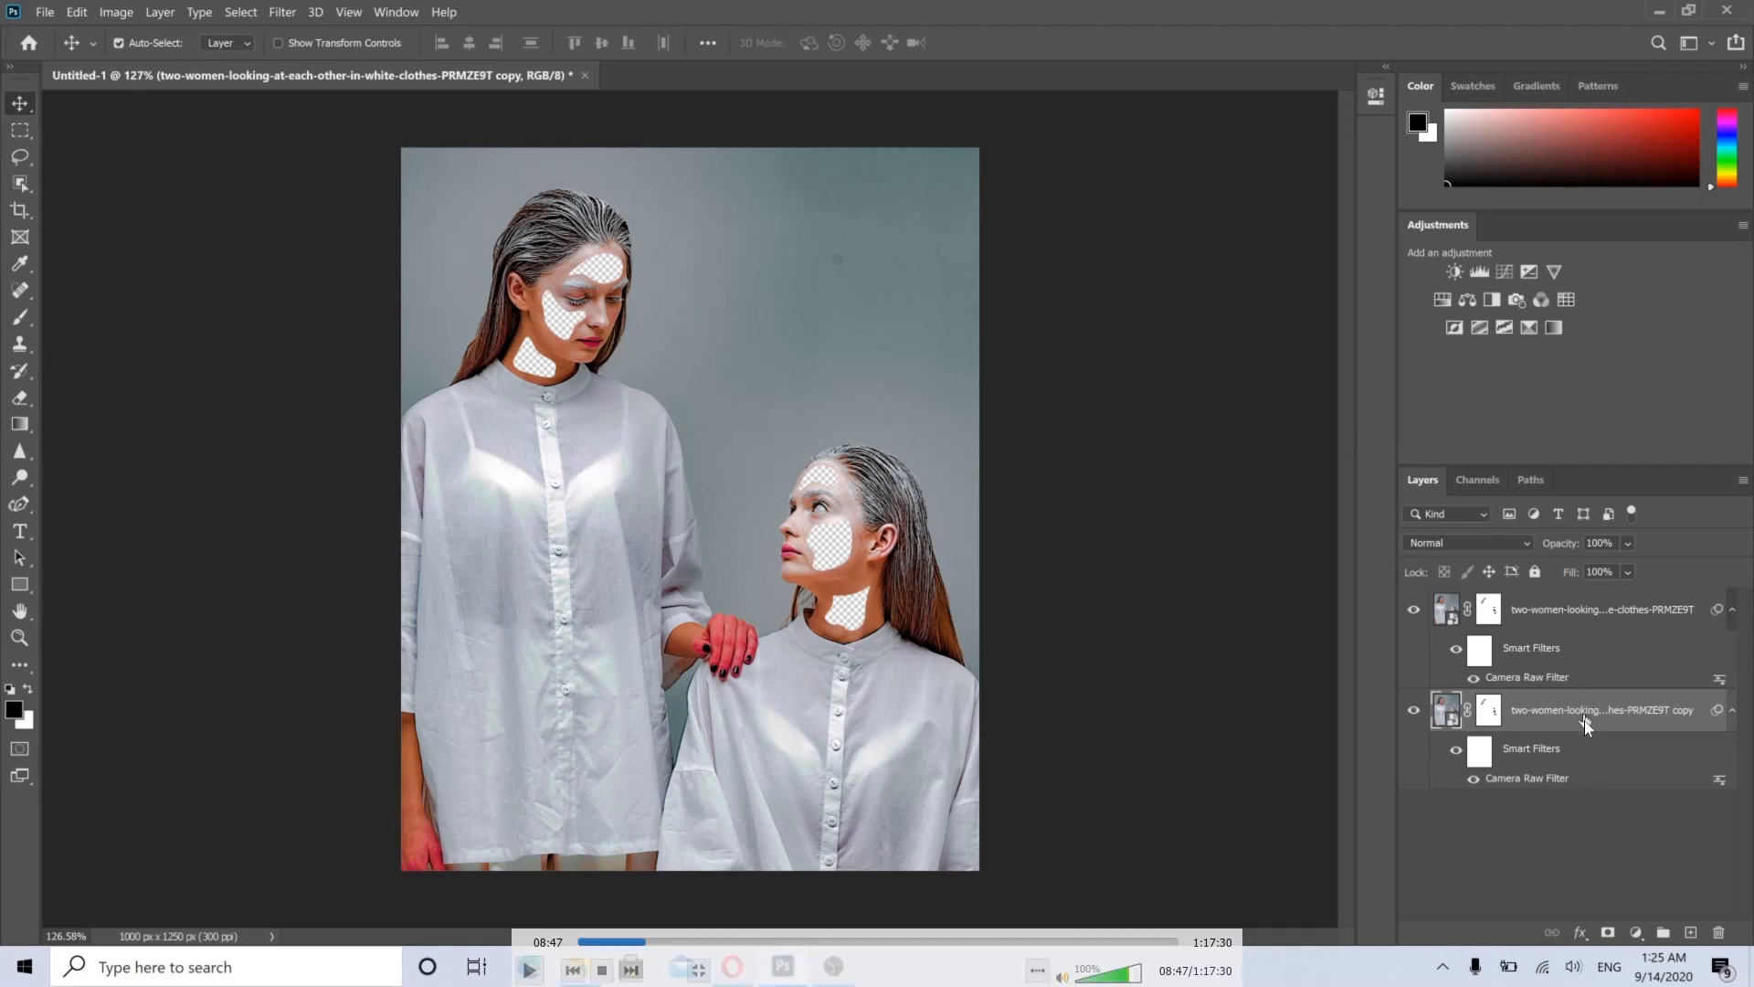
Step: Apply a Brightness/Contrast filter to the copied photo layer, lowering the brightness and raising the contrast
left_click(882, 579)
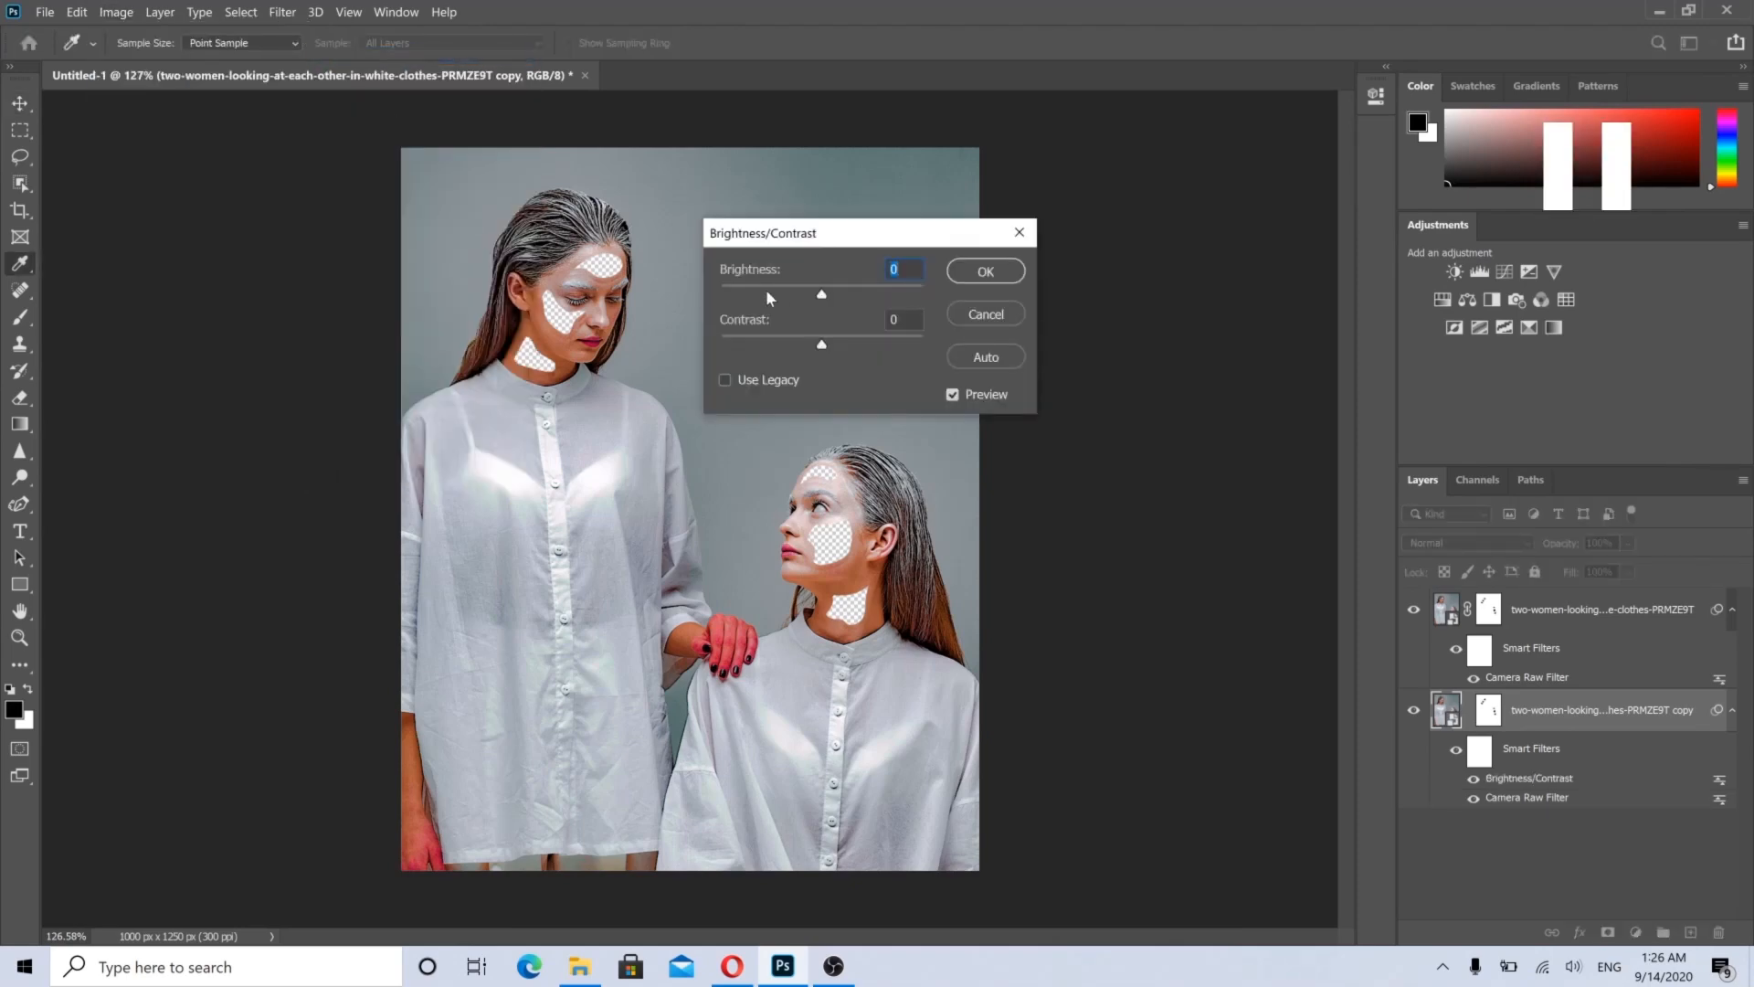
left_click(765, 292)
left_click(879, 340)
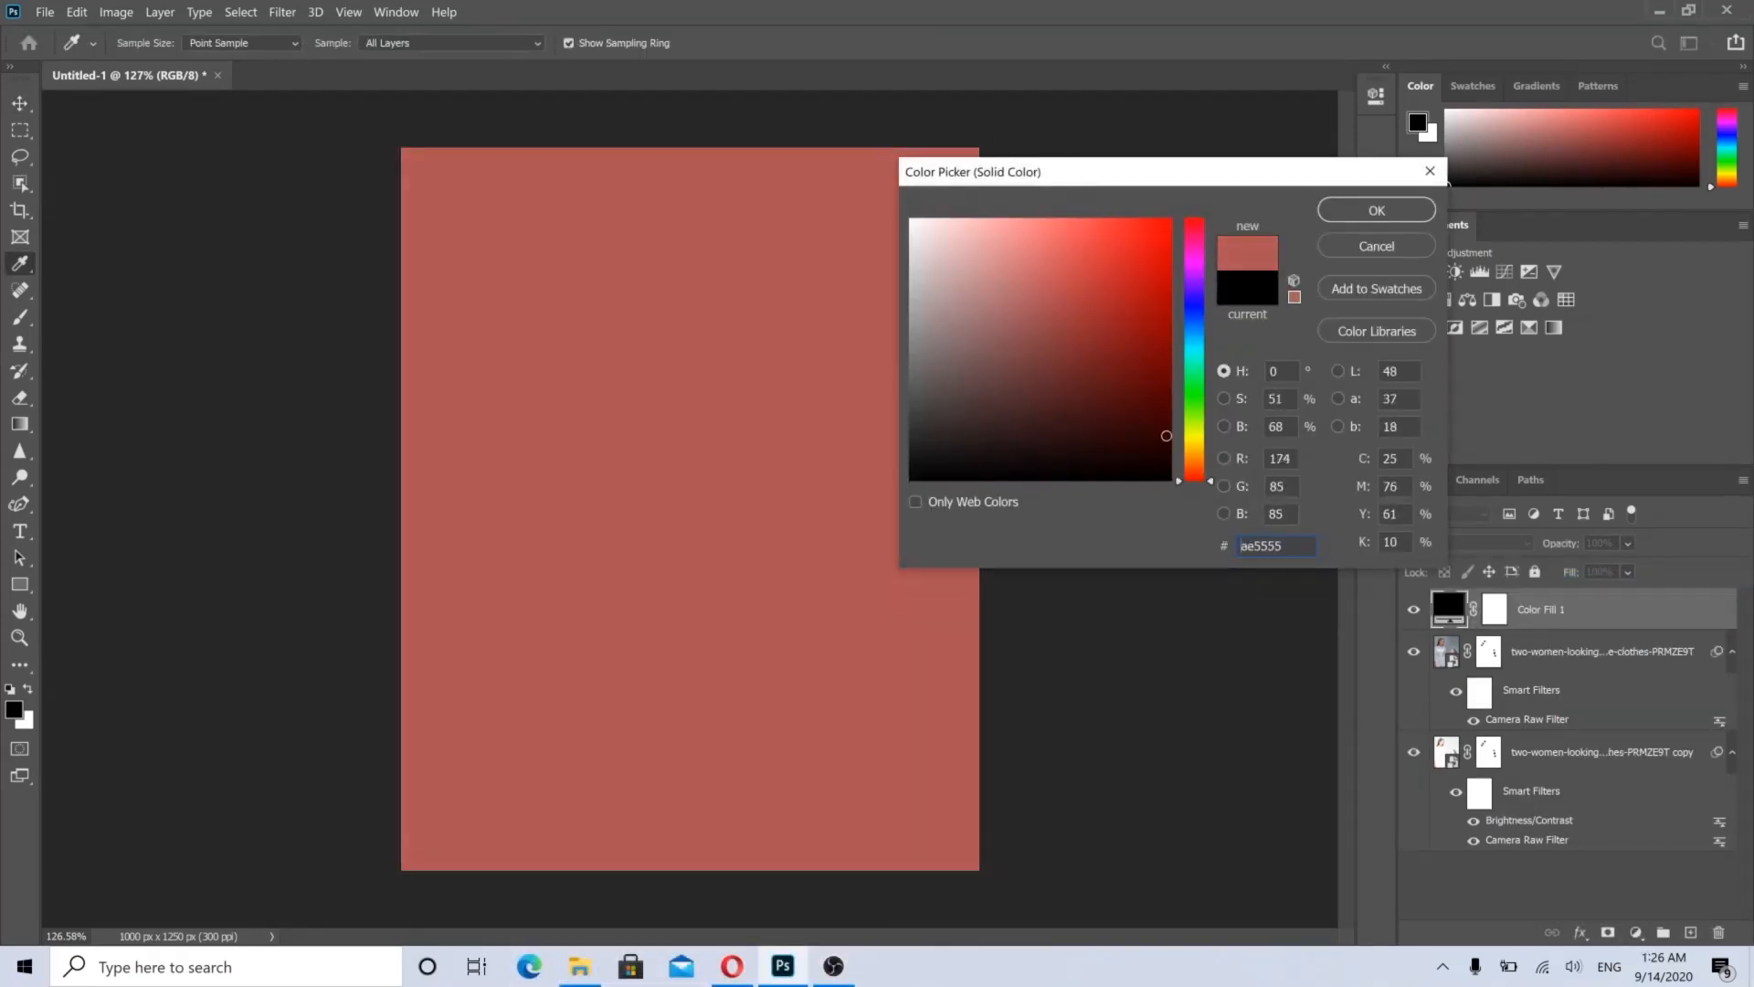
Step: Set the solid color fill to a reddish brown and move the fill layer beneath both photo layers
left_click_drag(1198, 468, 1194, 478)
left_click_drag(1062, 286, 1091, 310)
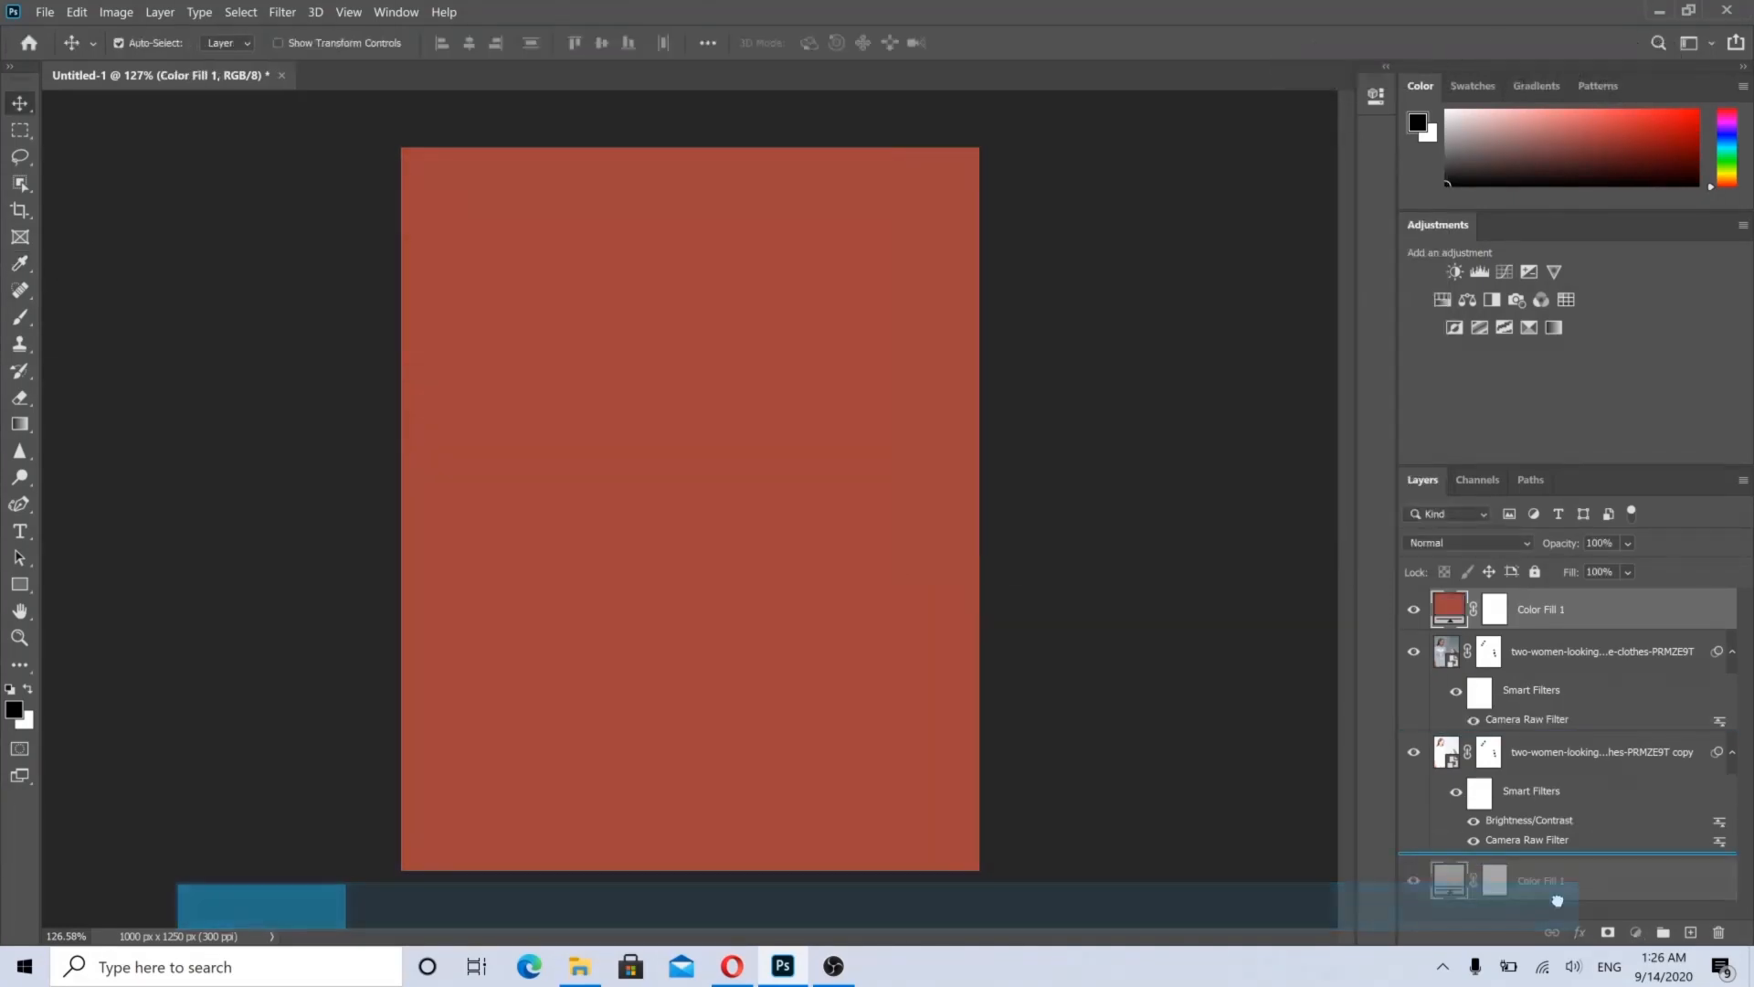
left_click_drag(1553, 891, 1556, 857)
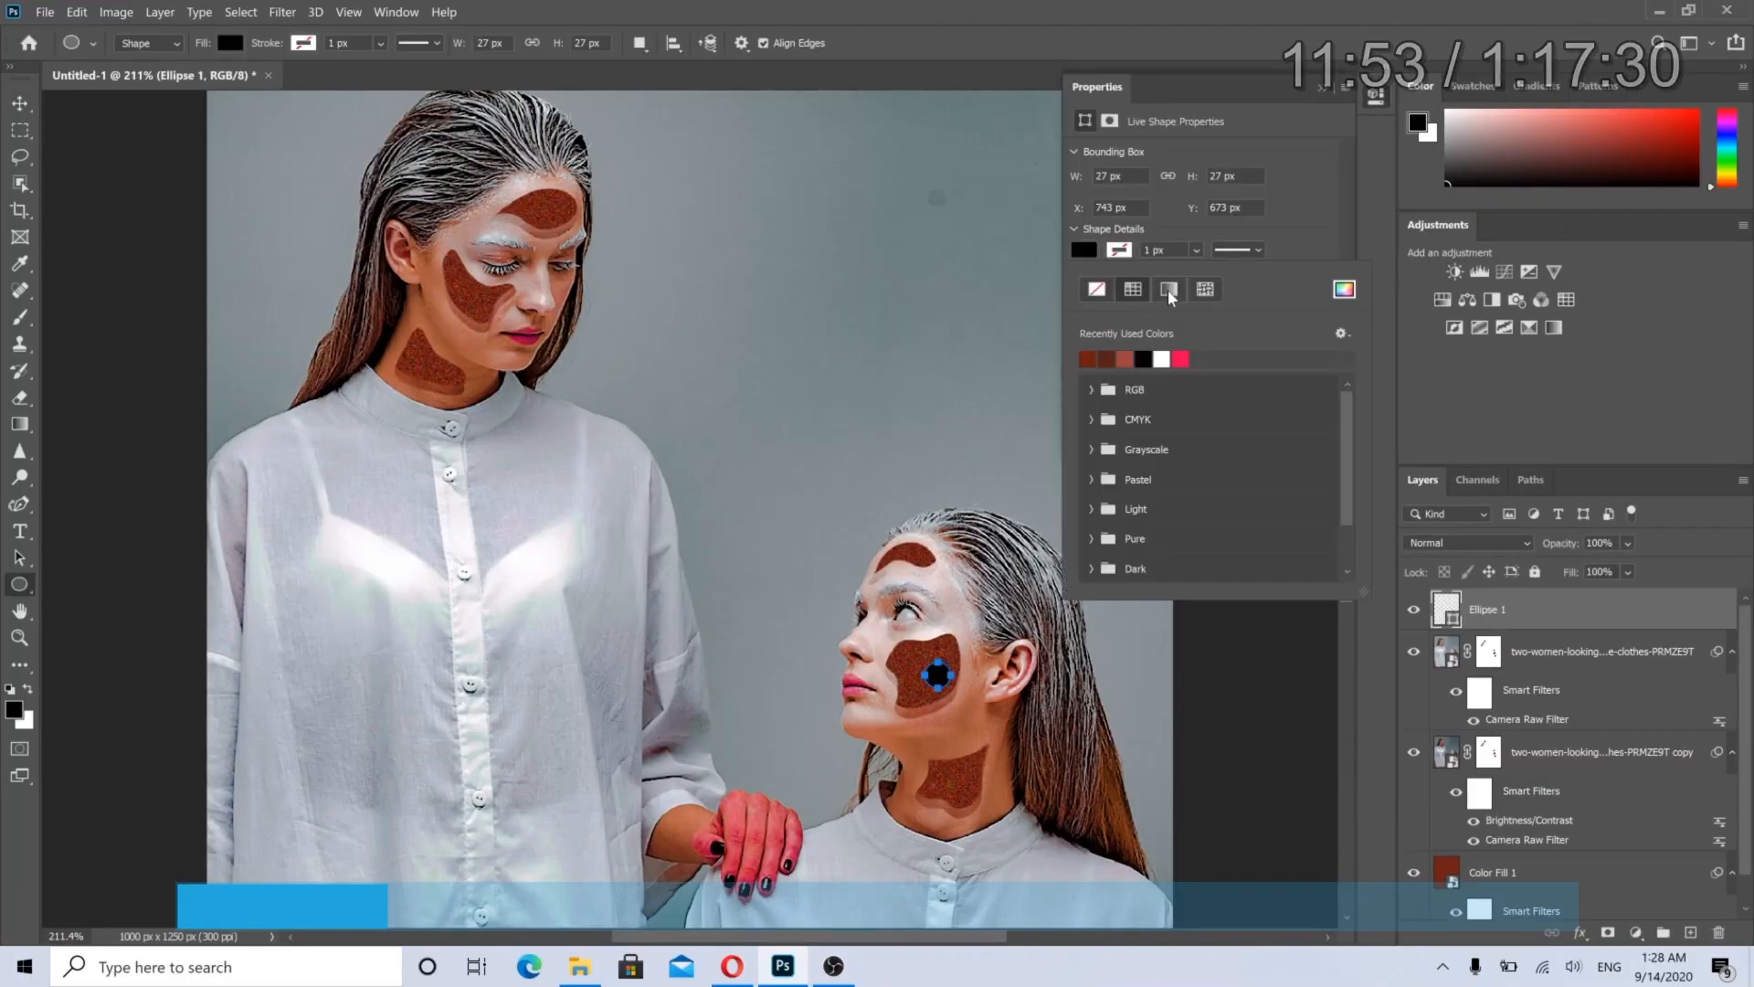
Step: Fill the small ellipse with an orange, pink and purple linear gradient at a -148° angle
left_click(1168, 289)
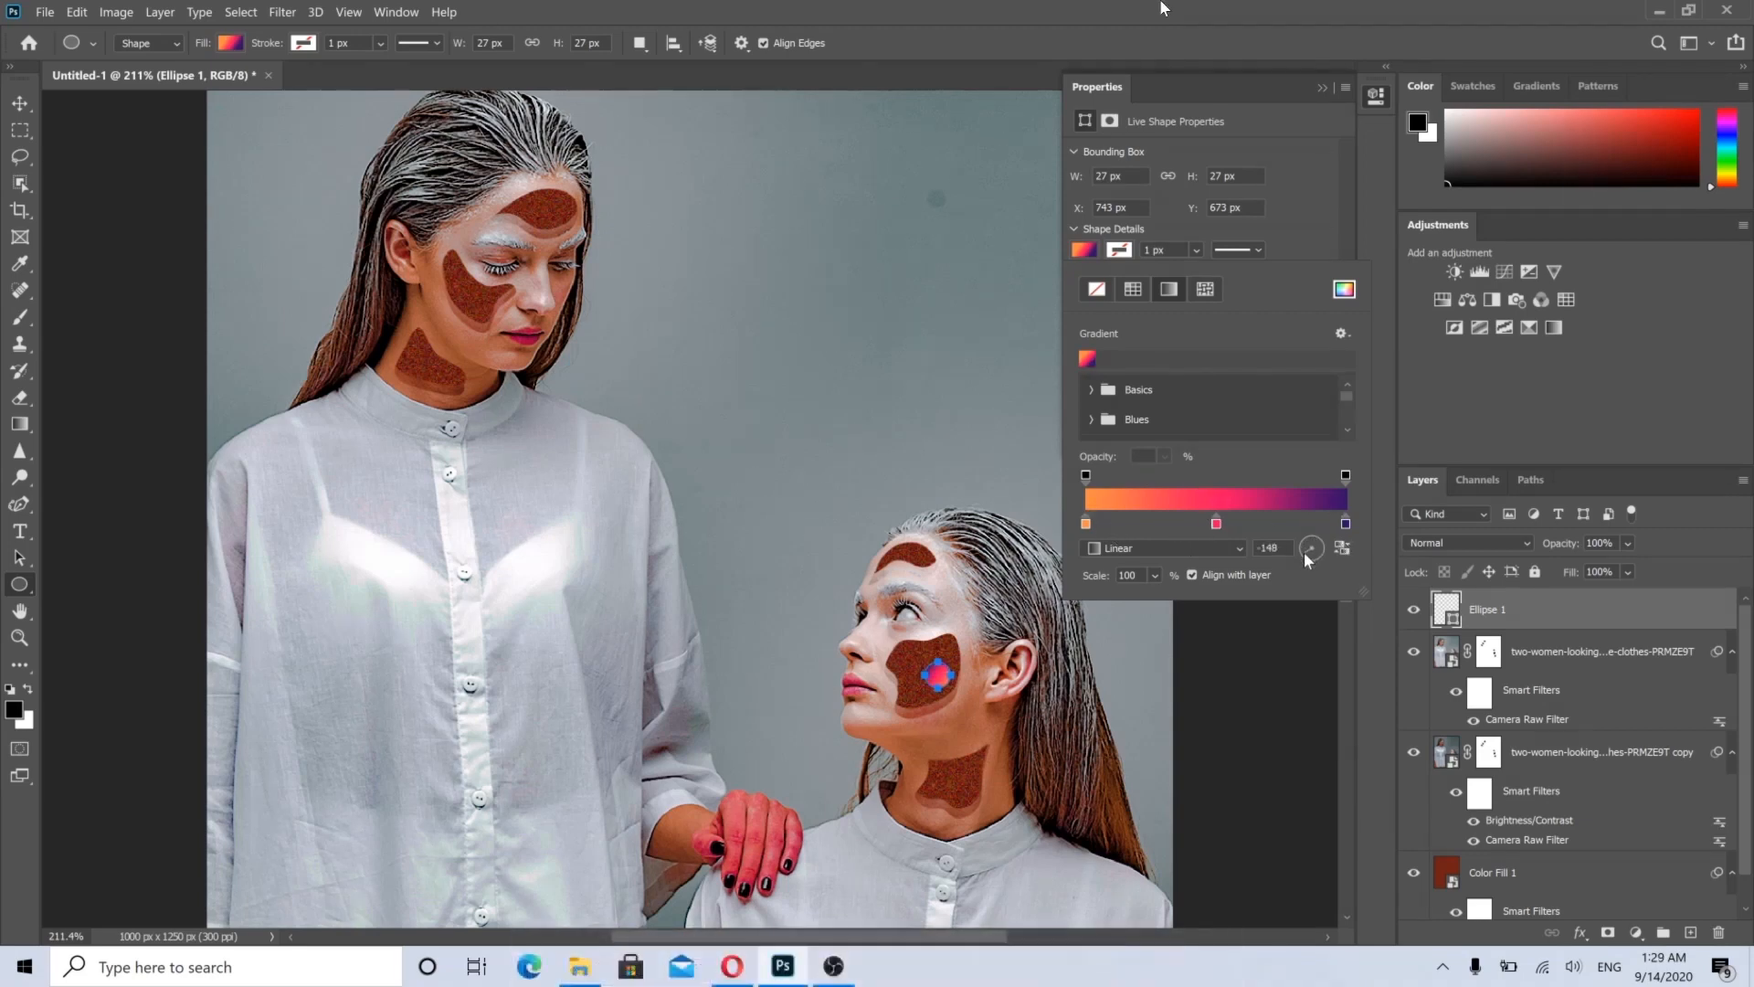
key("shift+Right")
key("shift+Right")
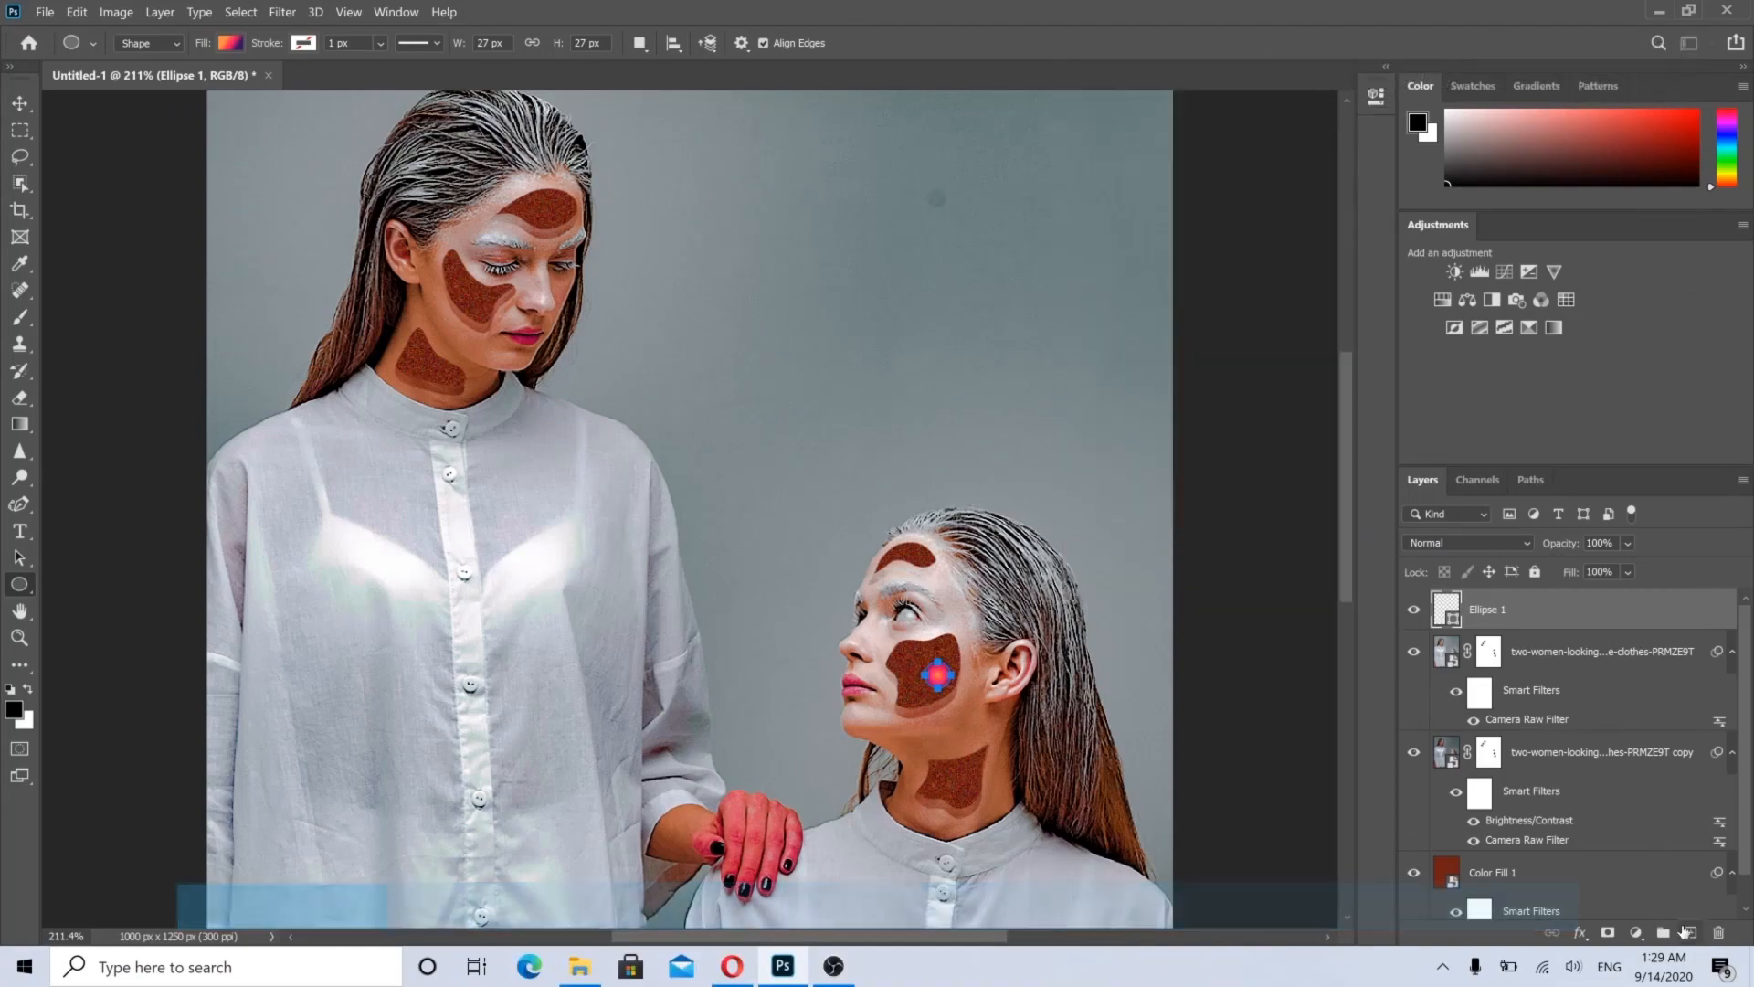
key("shift+Right")
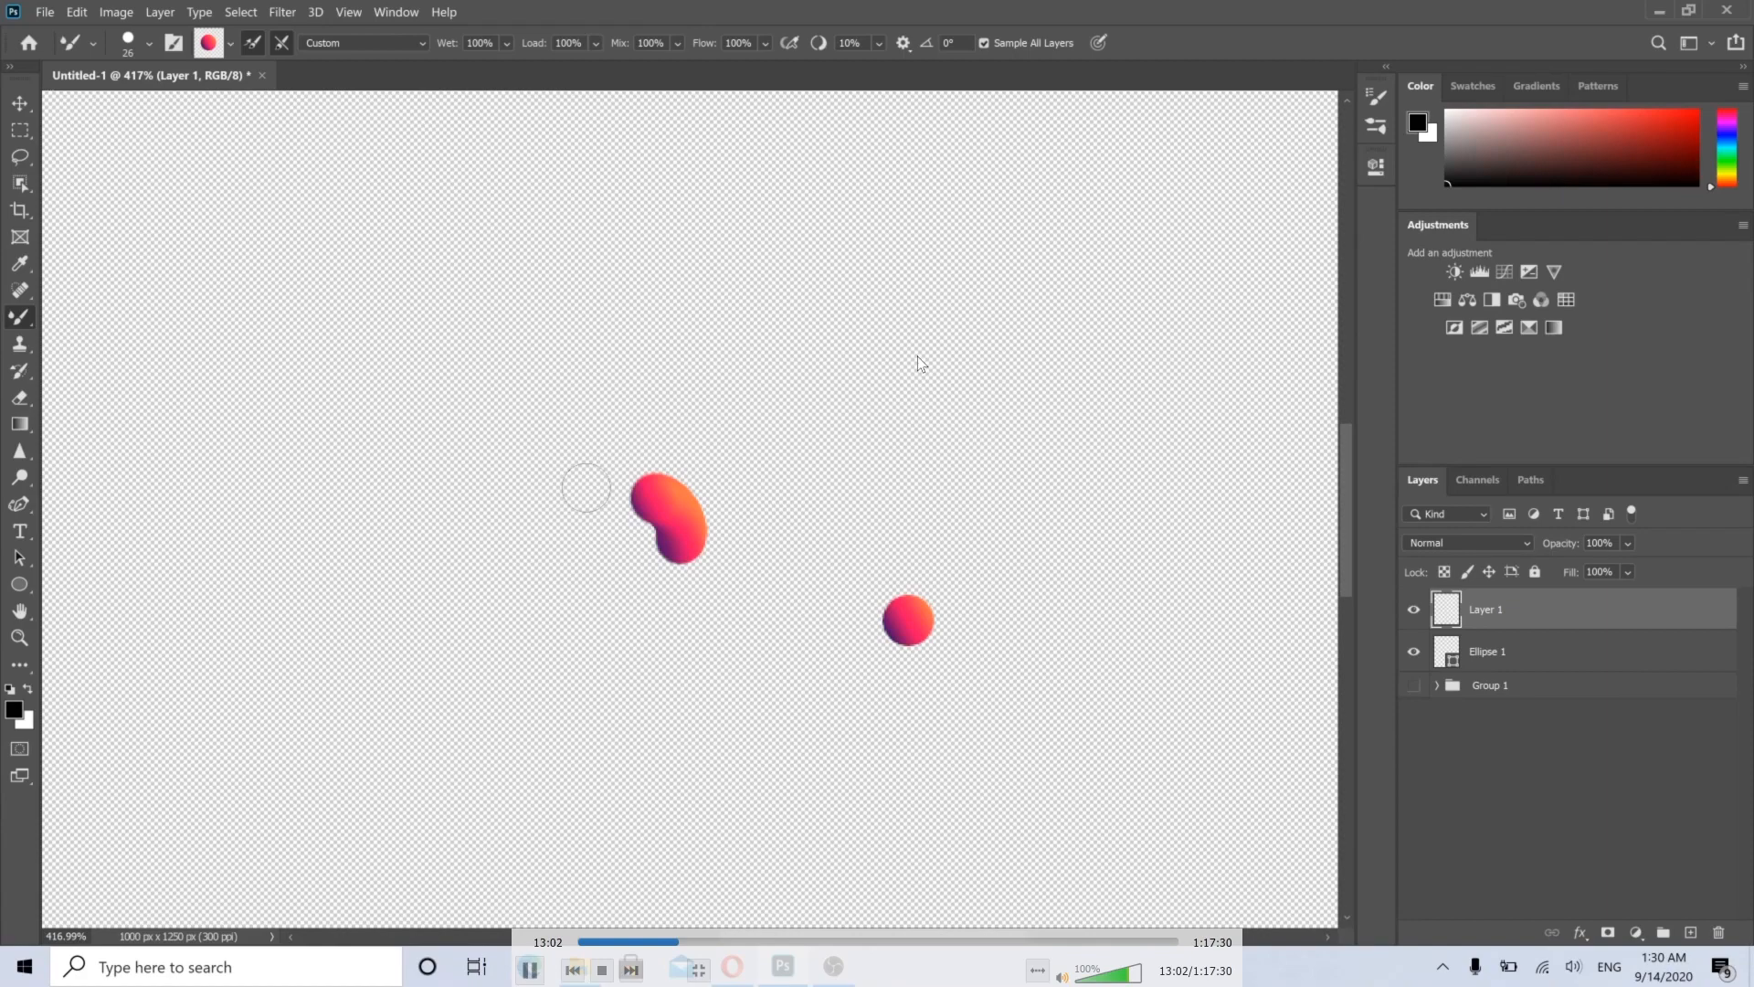
Step: Select Layer 1 and paint a curved test stroke using the Mixer Brush loaded with the ellipse's gradient
key("space")
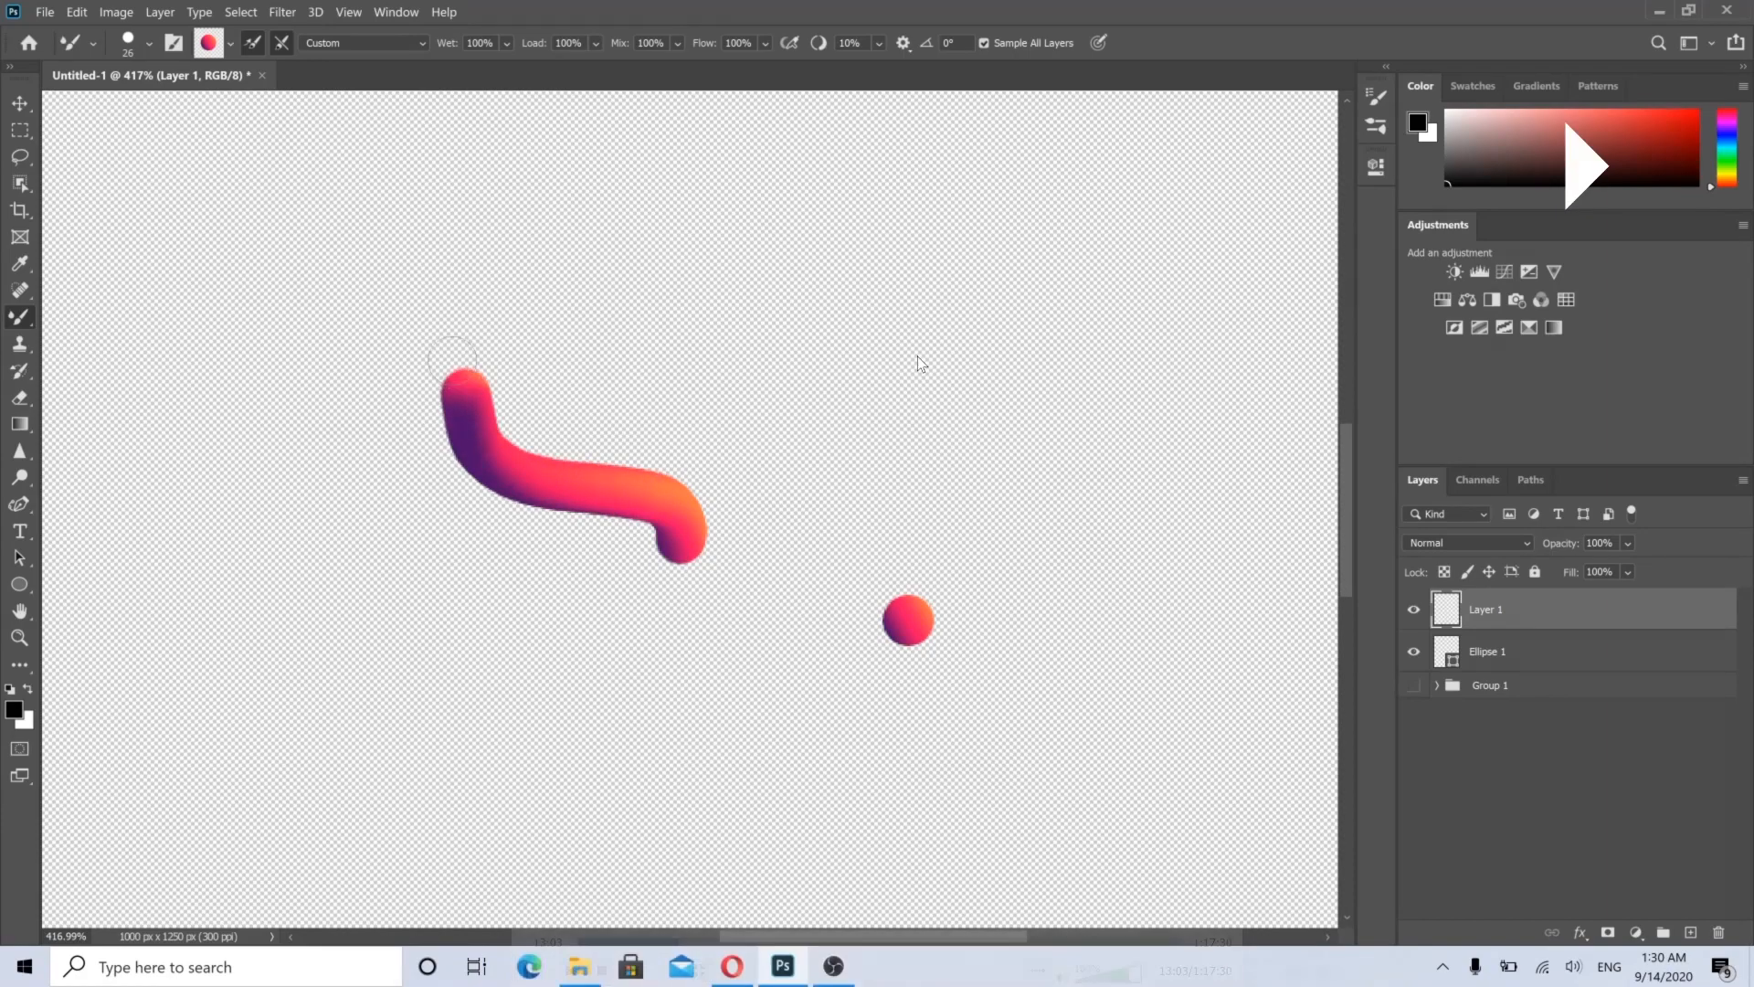
key("space")
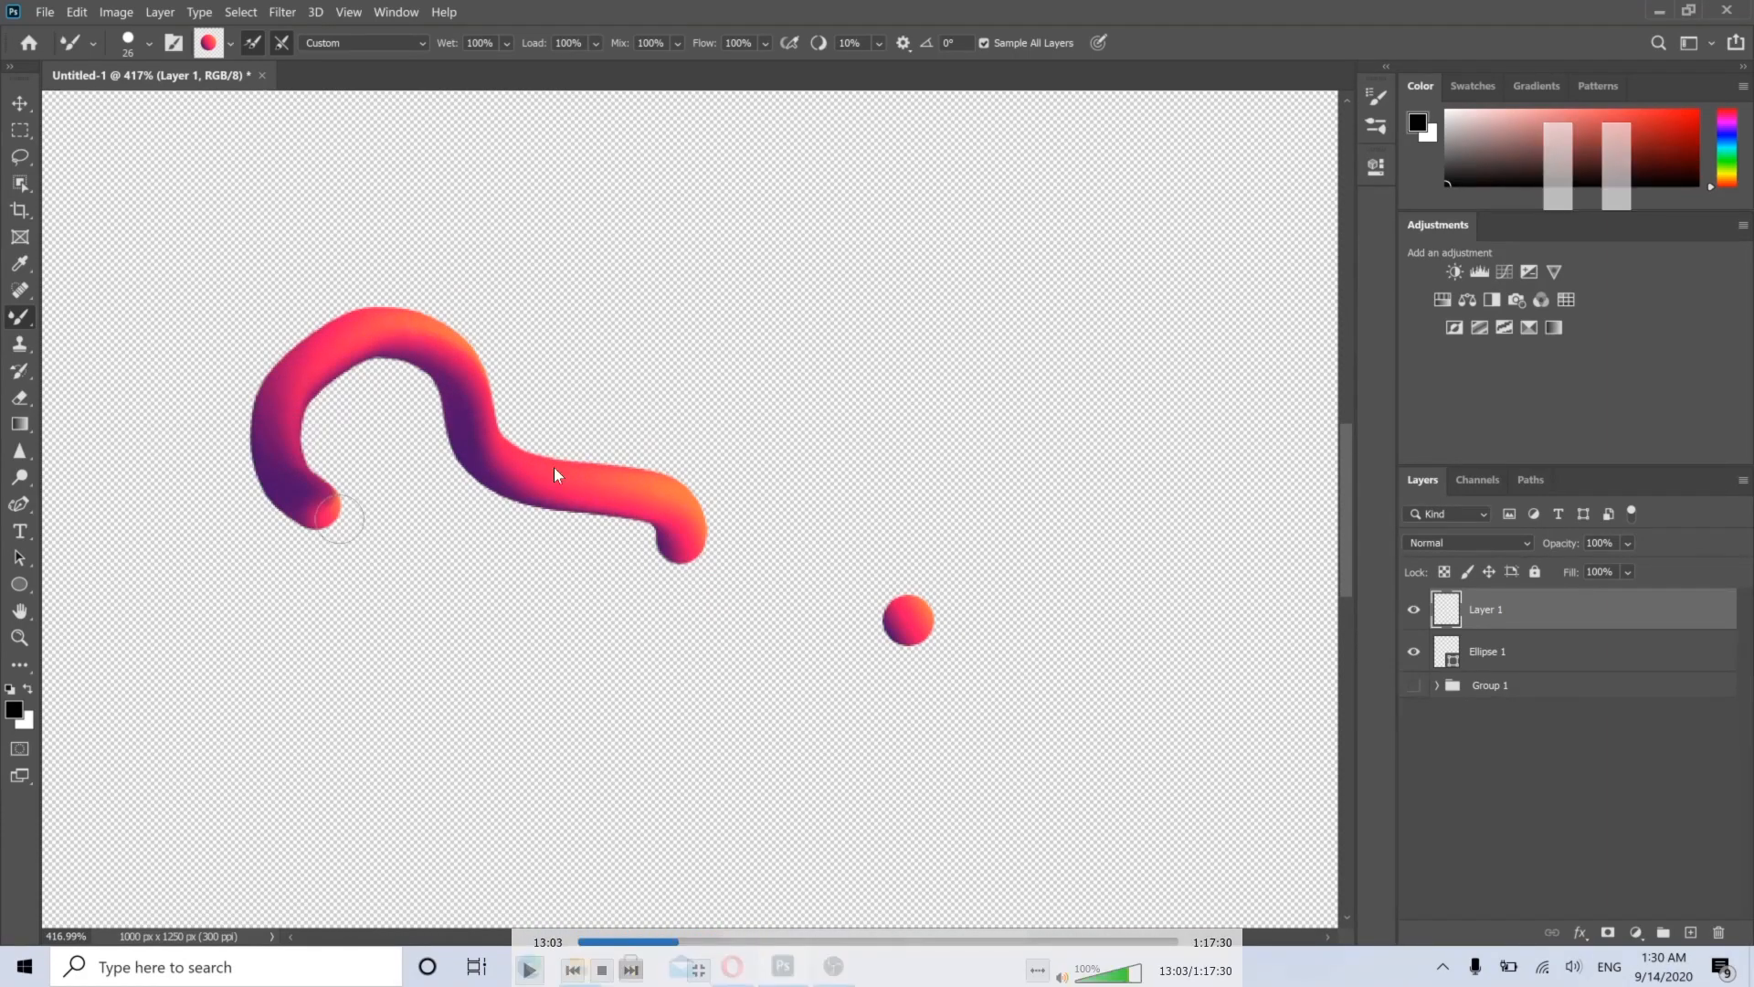
key("space")
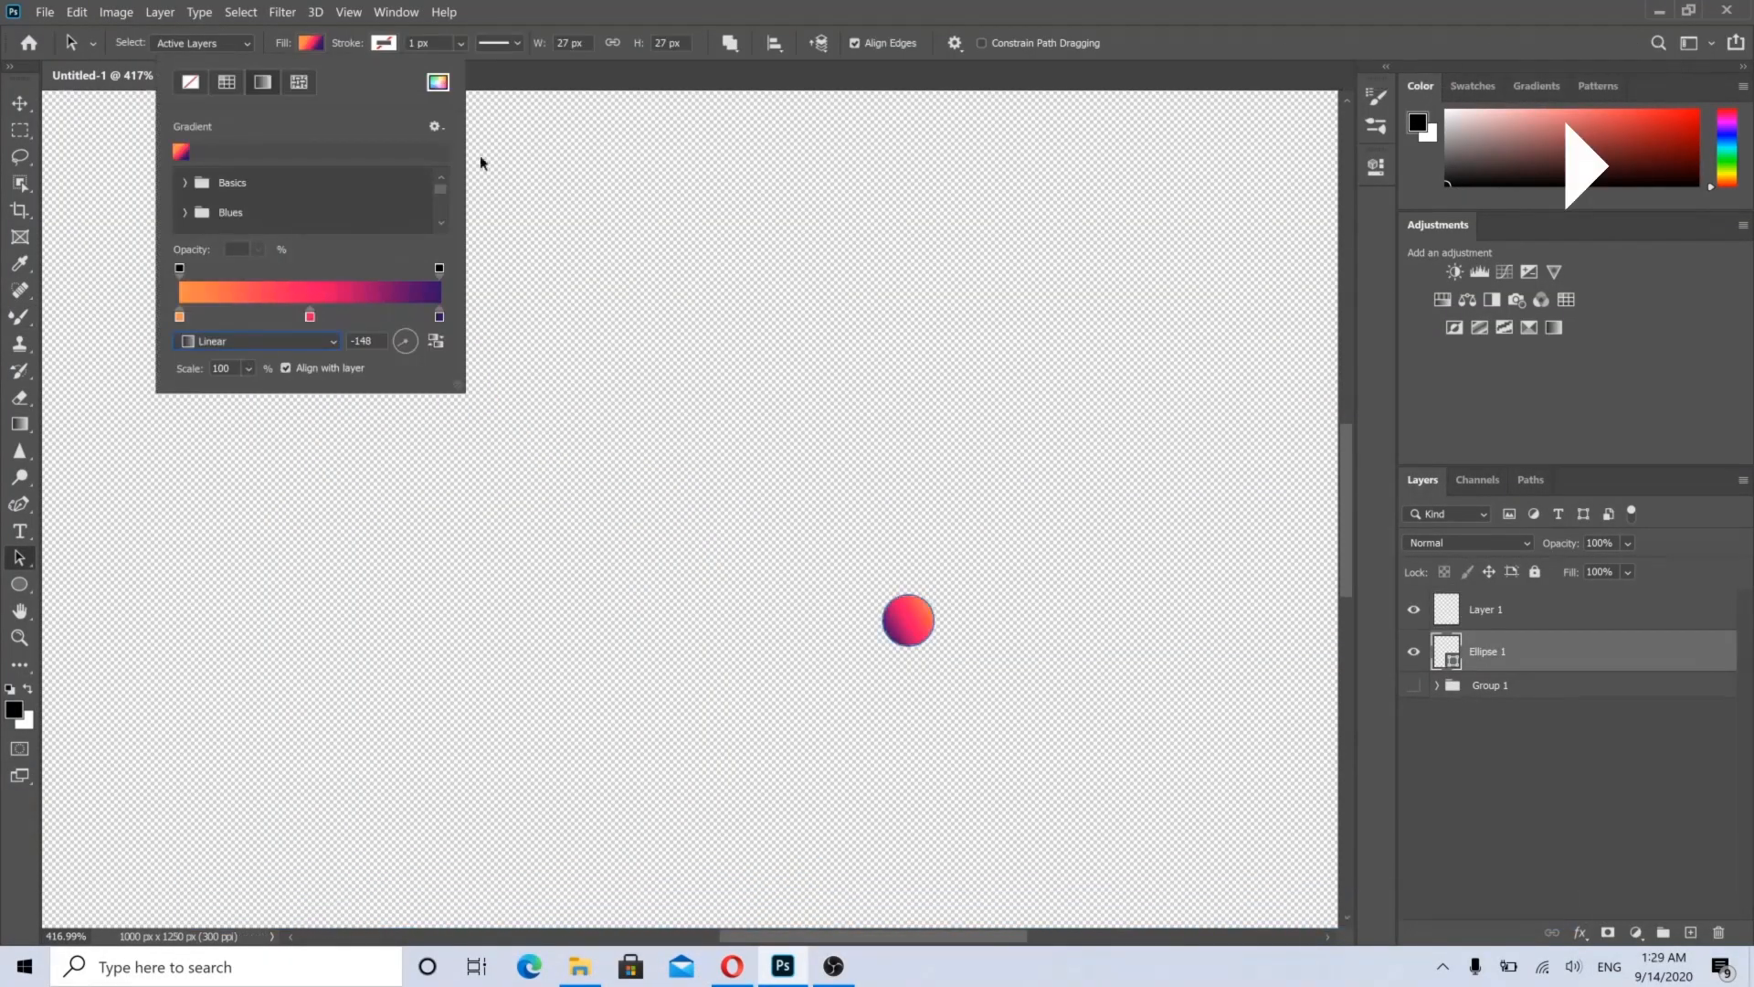
left_click(1486, 612)
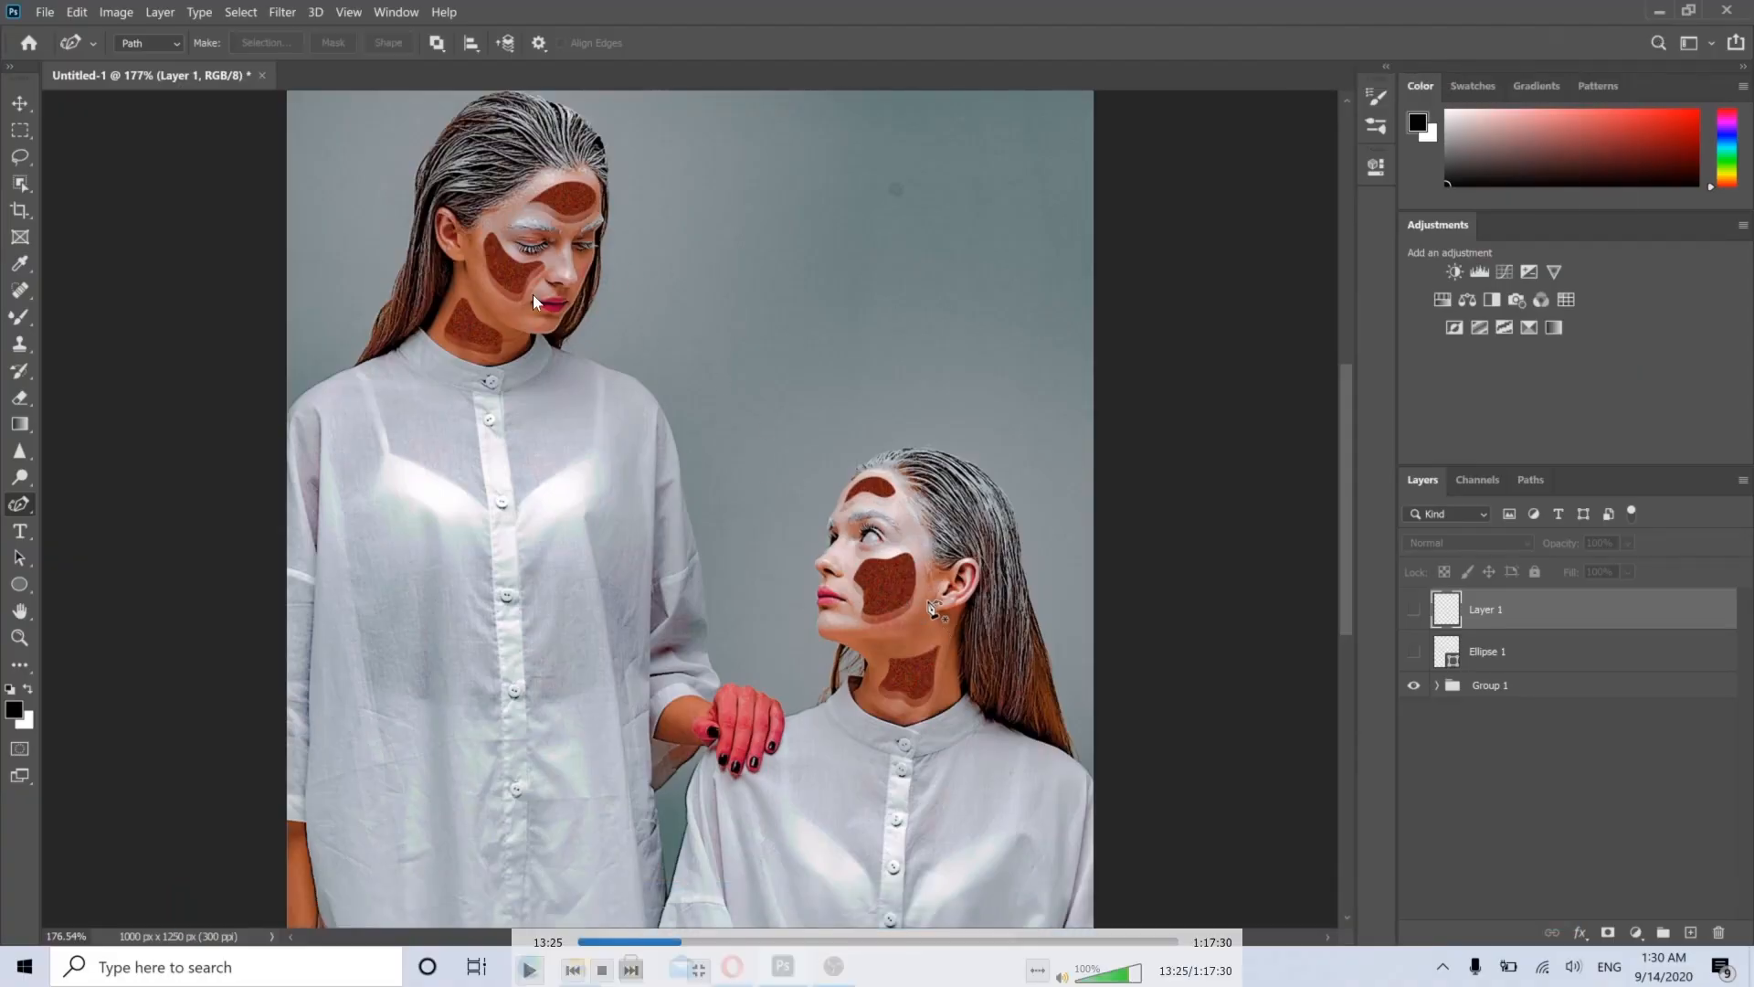
Step: View the finished reference artwork on Instagram and switch to VLC to resume the process video in full screen
double_click(614, 750)
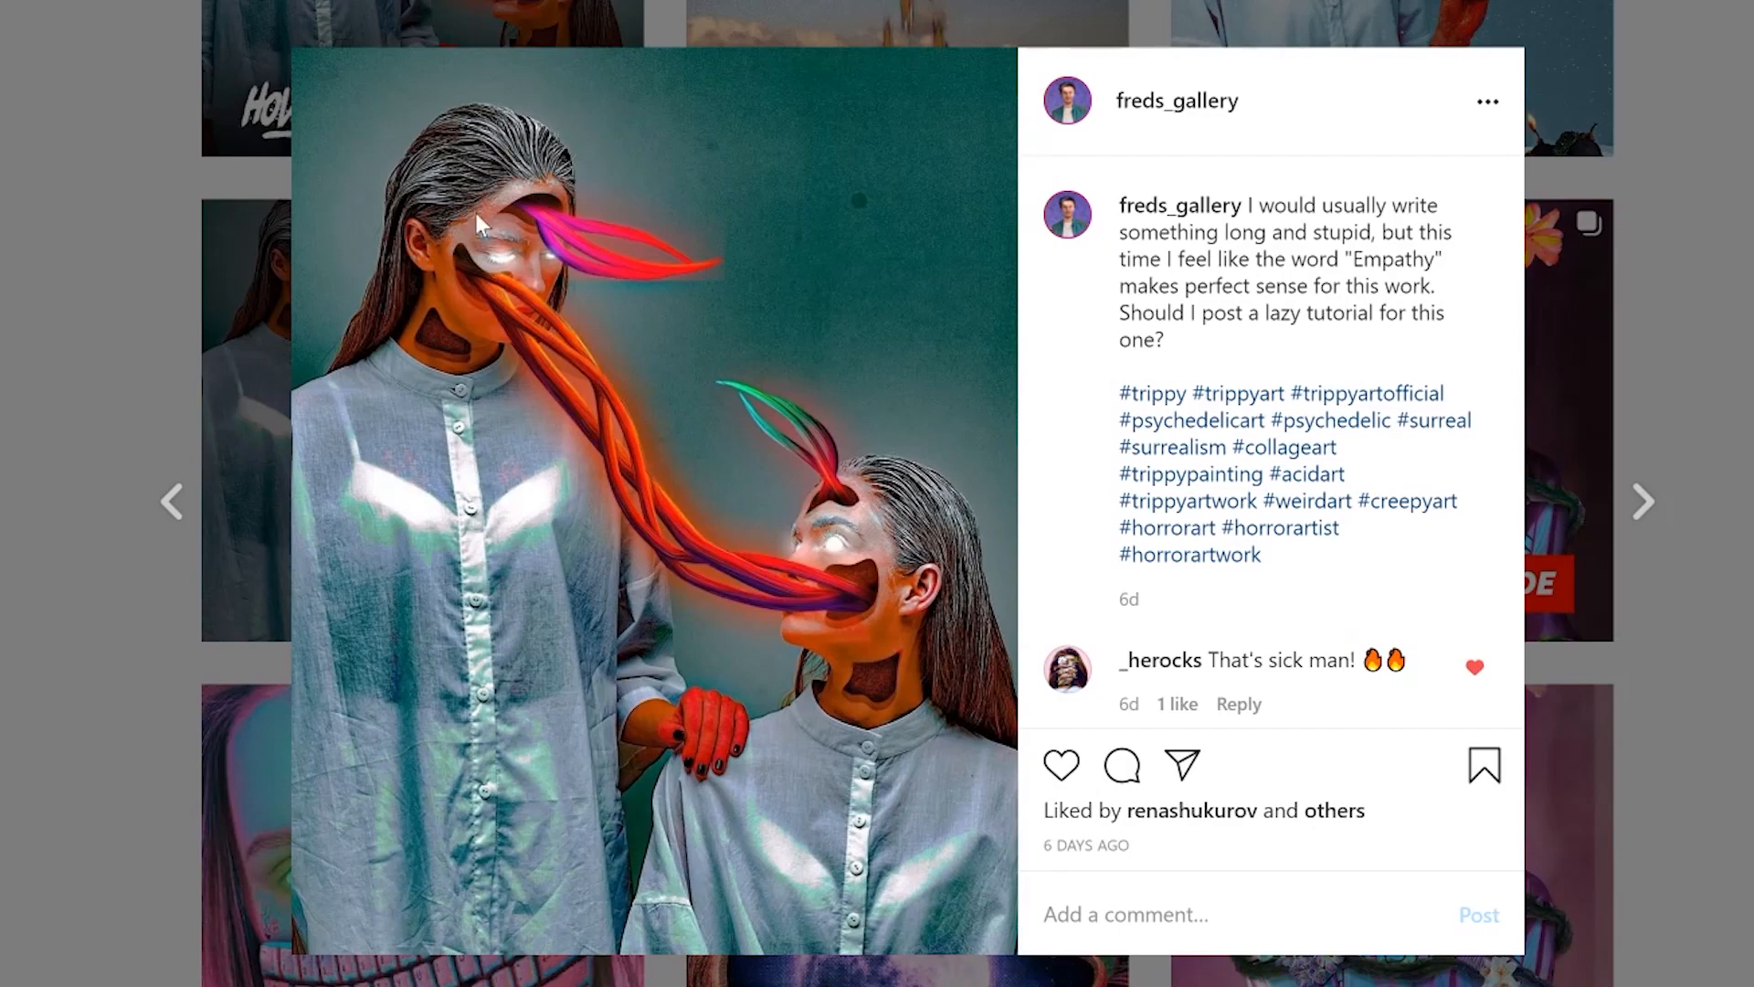
key("alt+Tab")
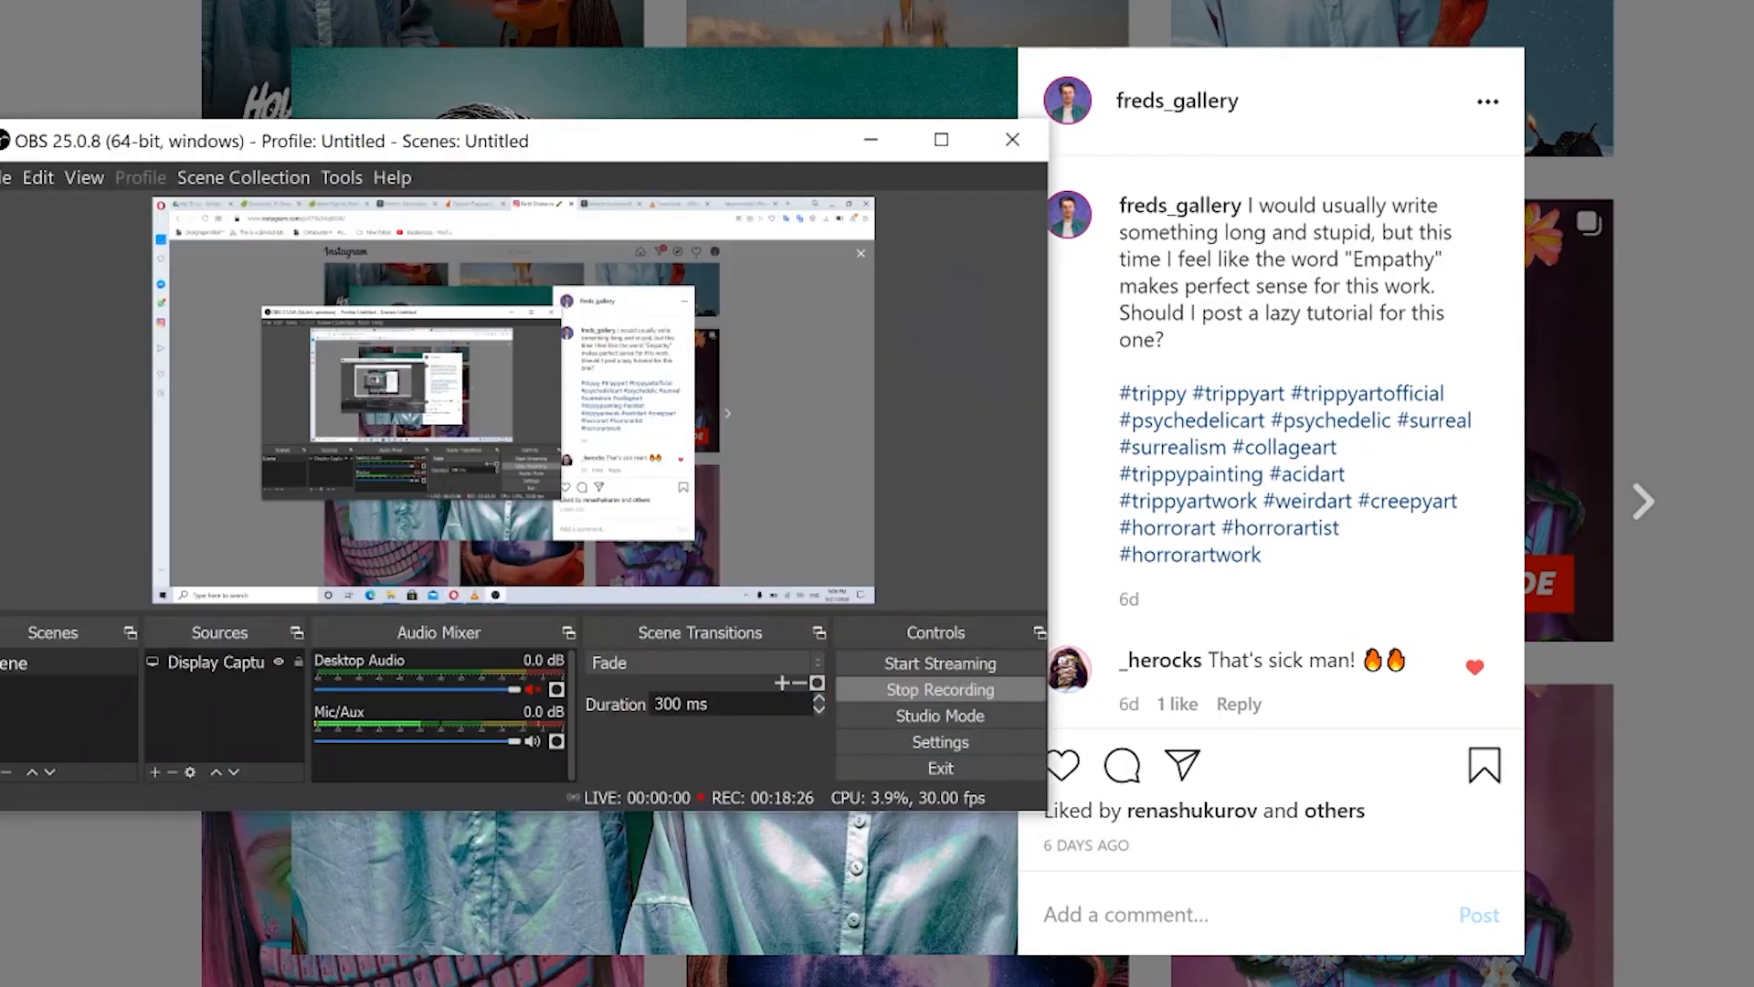
key("alt+Tab")
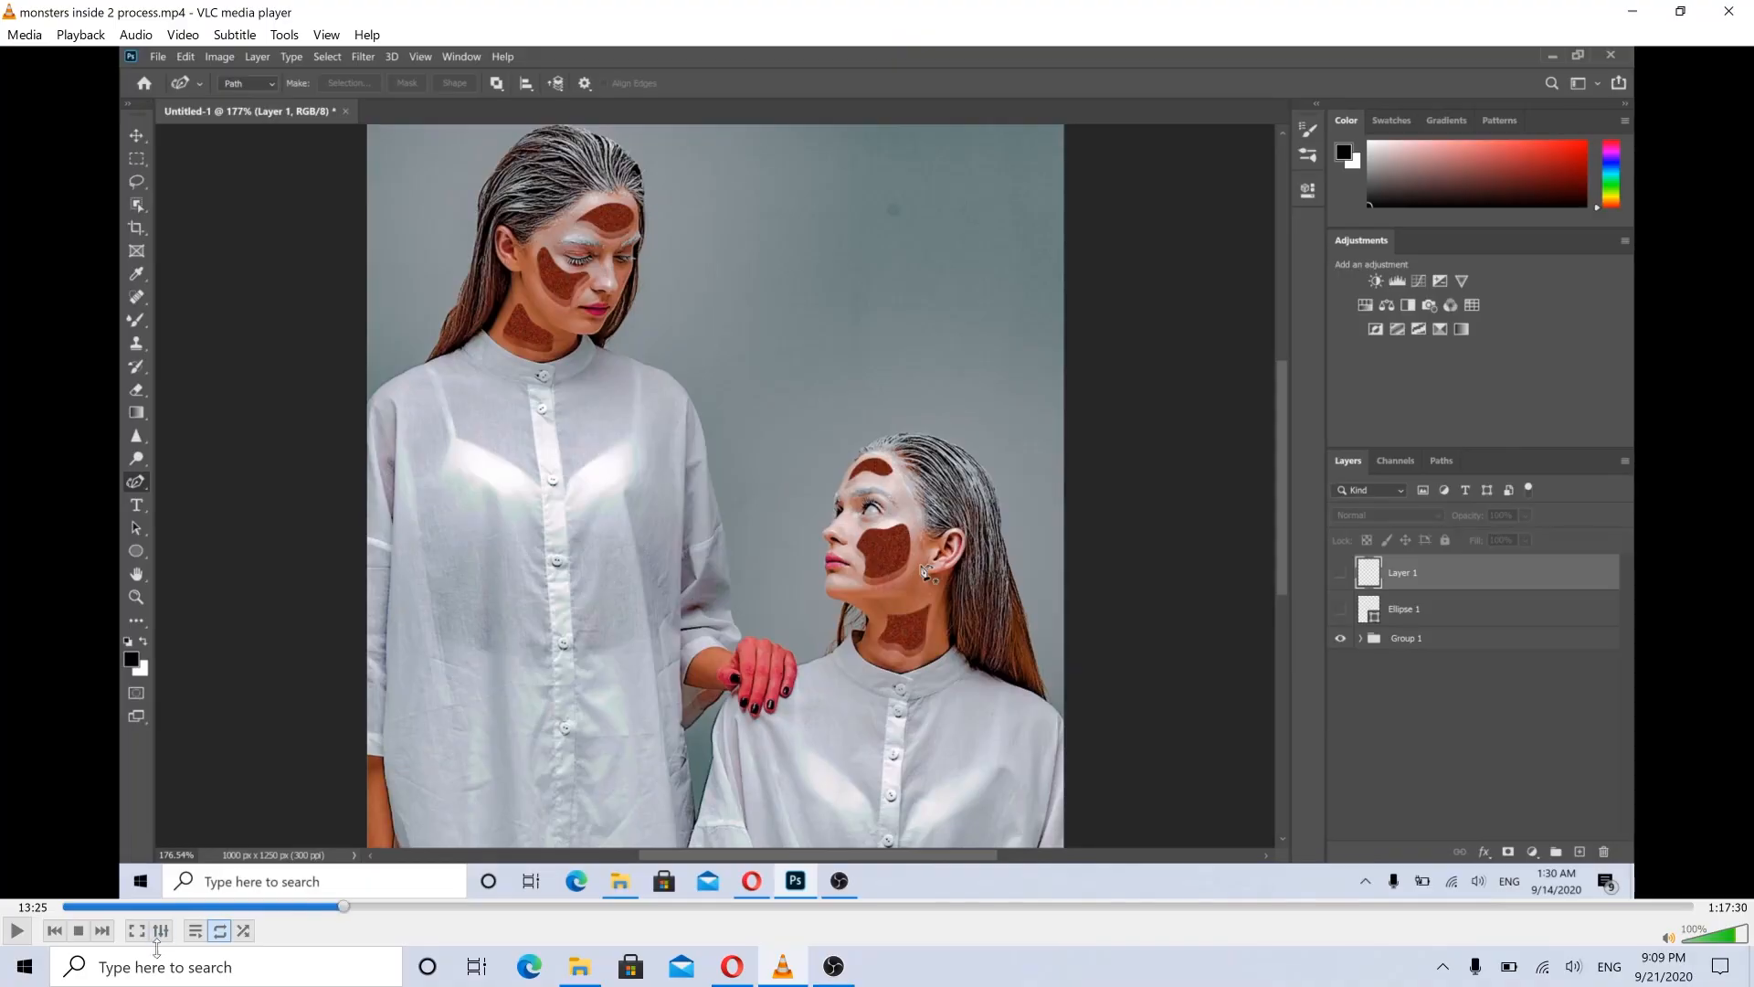
left_click(137, 931)
key("space")
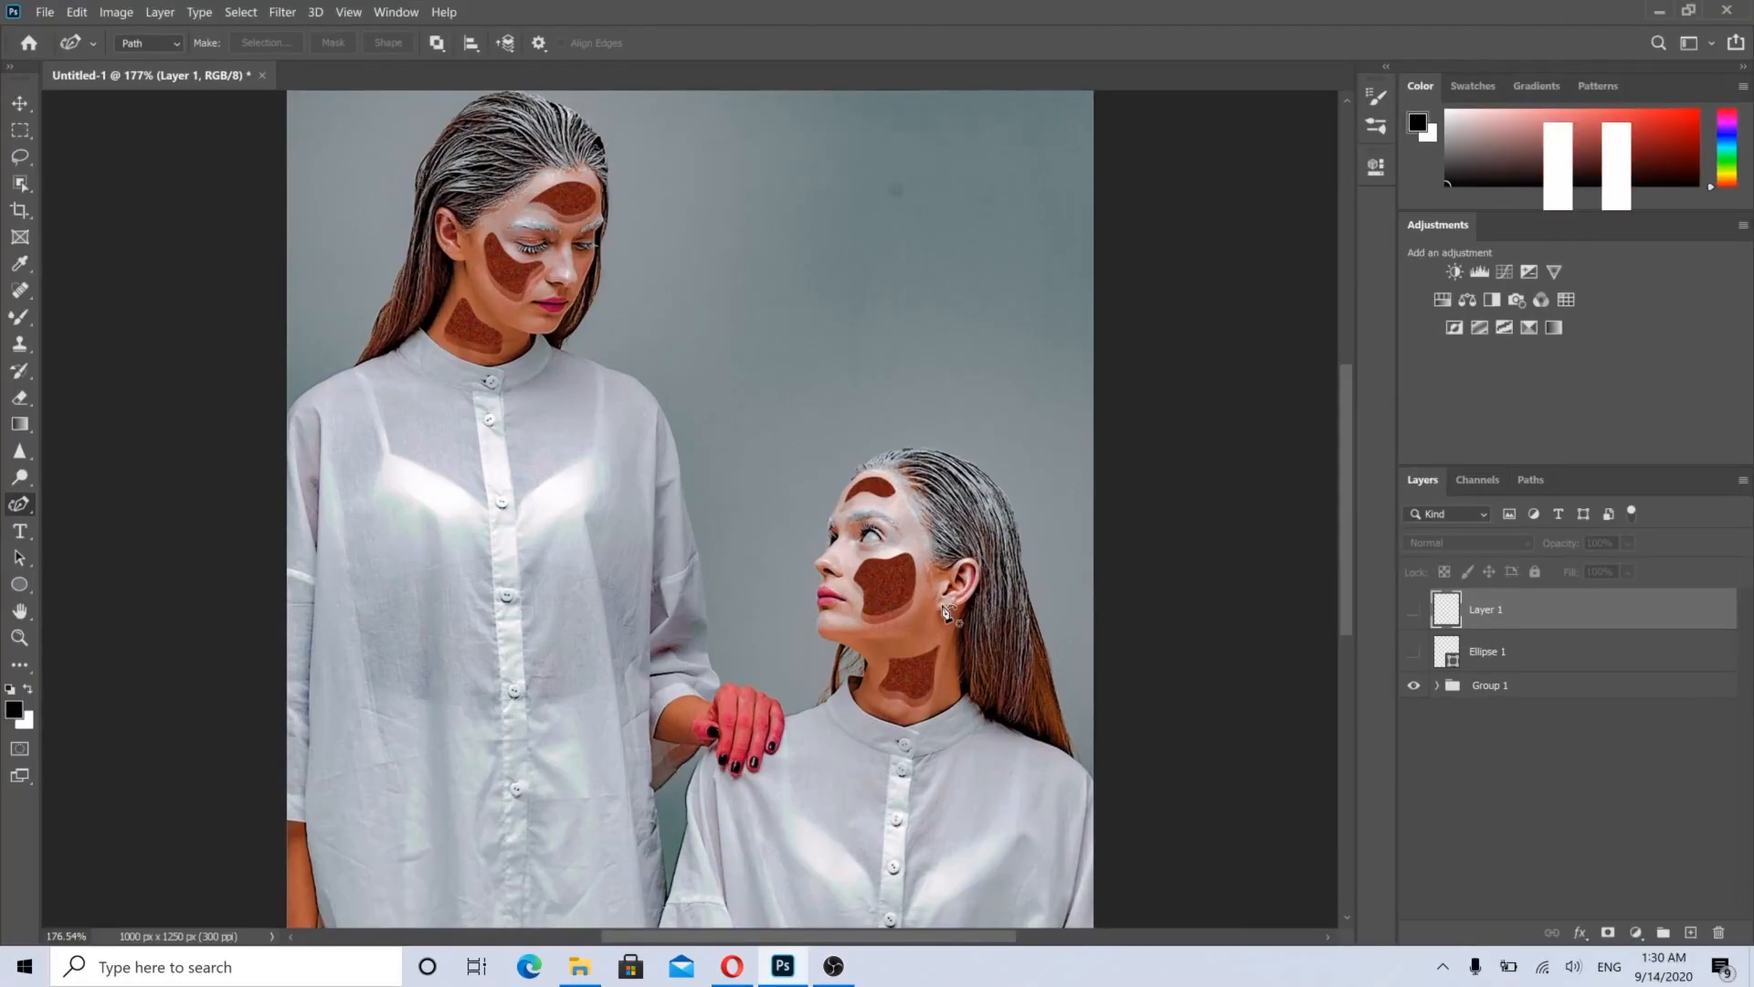
Step: Draw a curved path with the Curvature Pen from the lower woman's ear across her cheek to the taller woman's hair
mouse_move(743, 475)
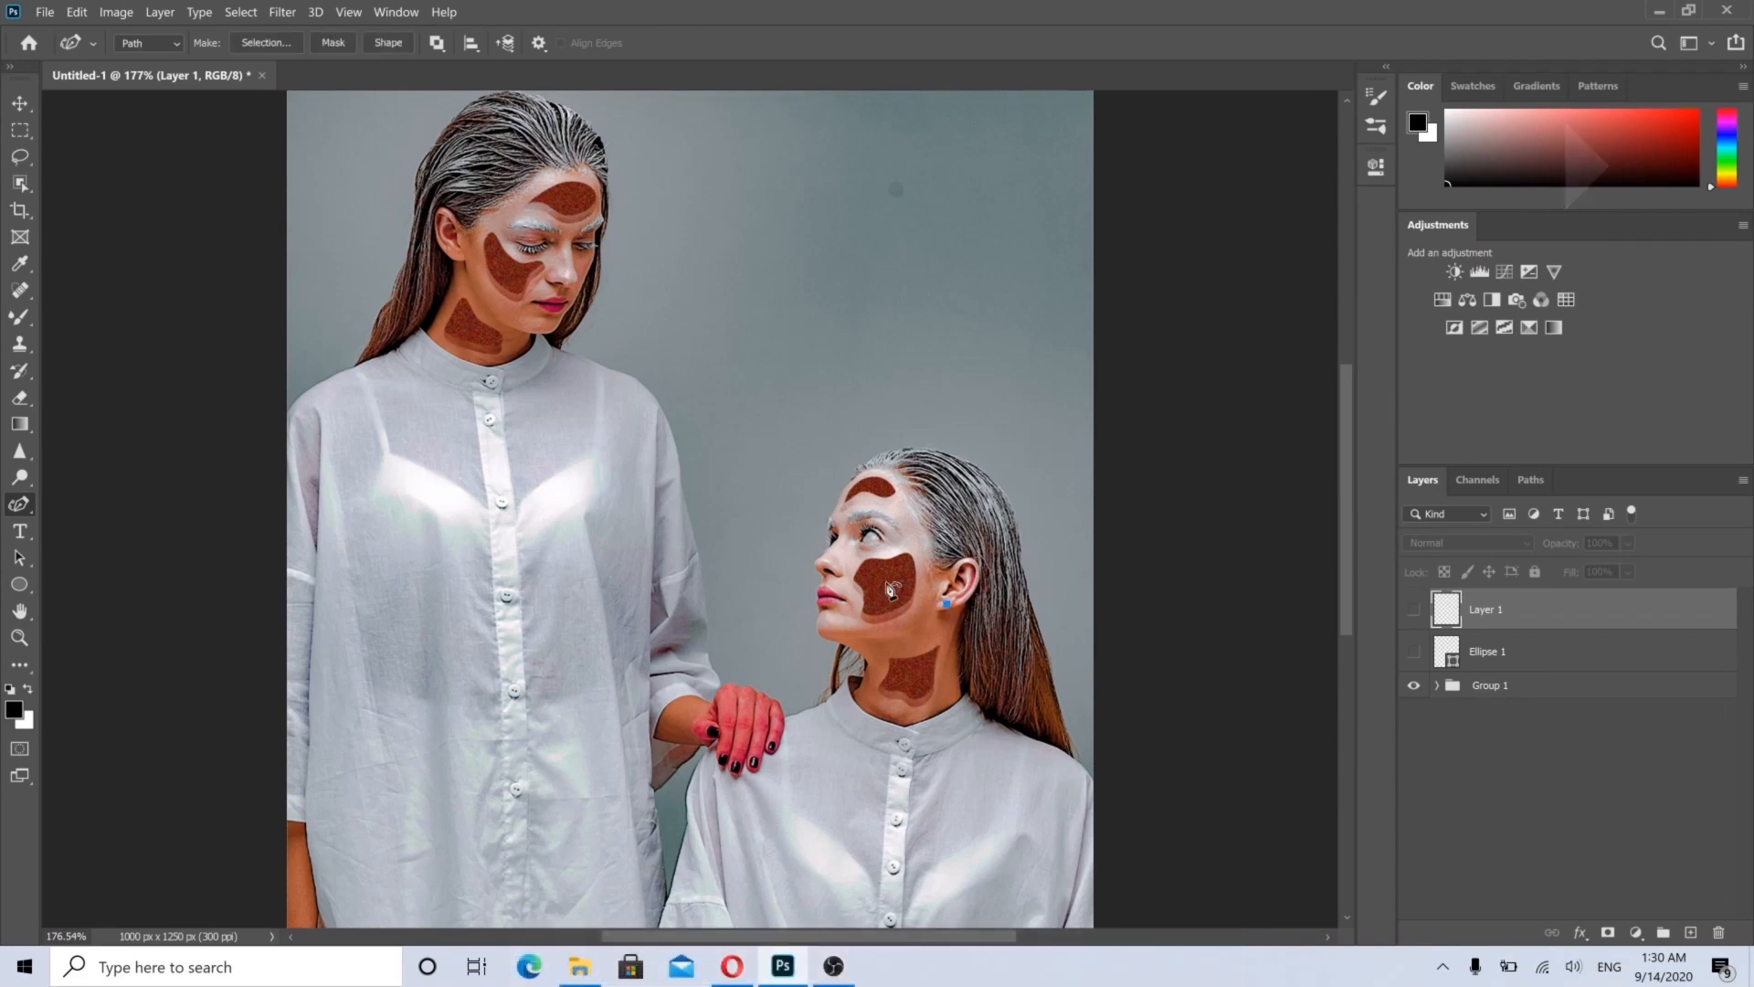
key("bracketright")
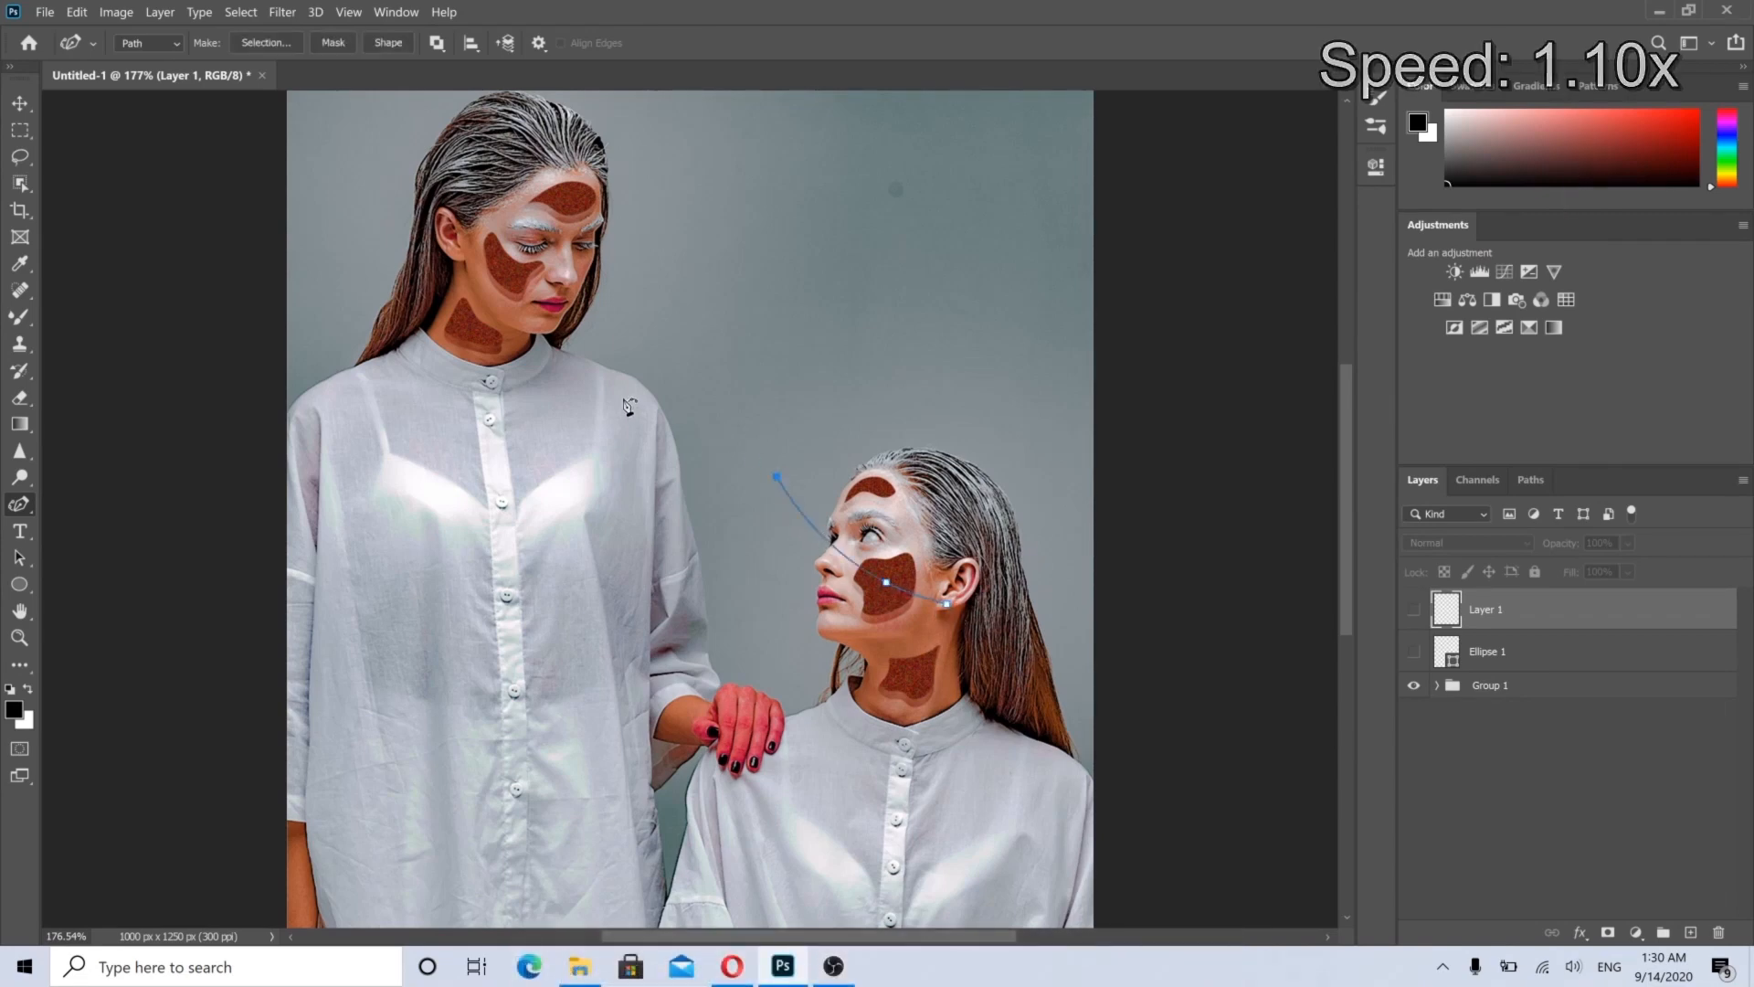
key("bracketright")
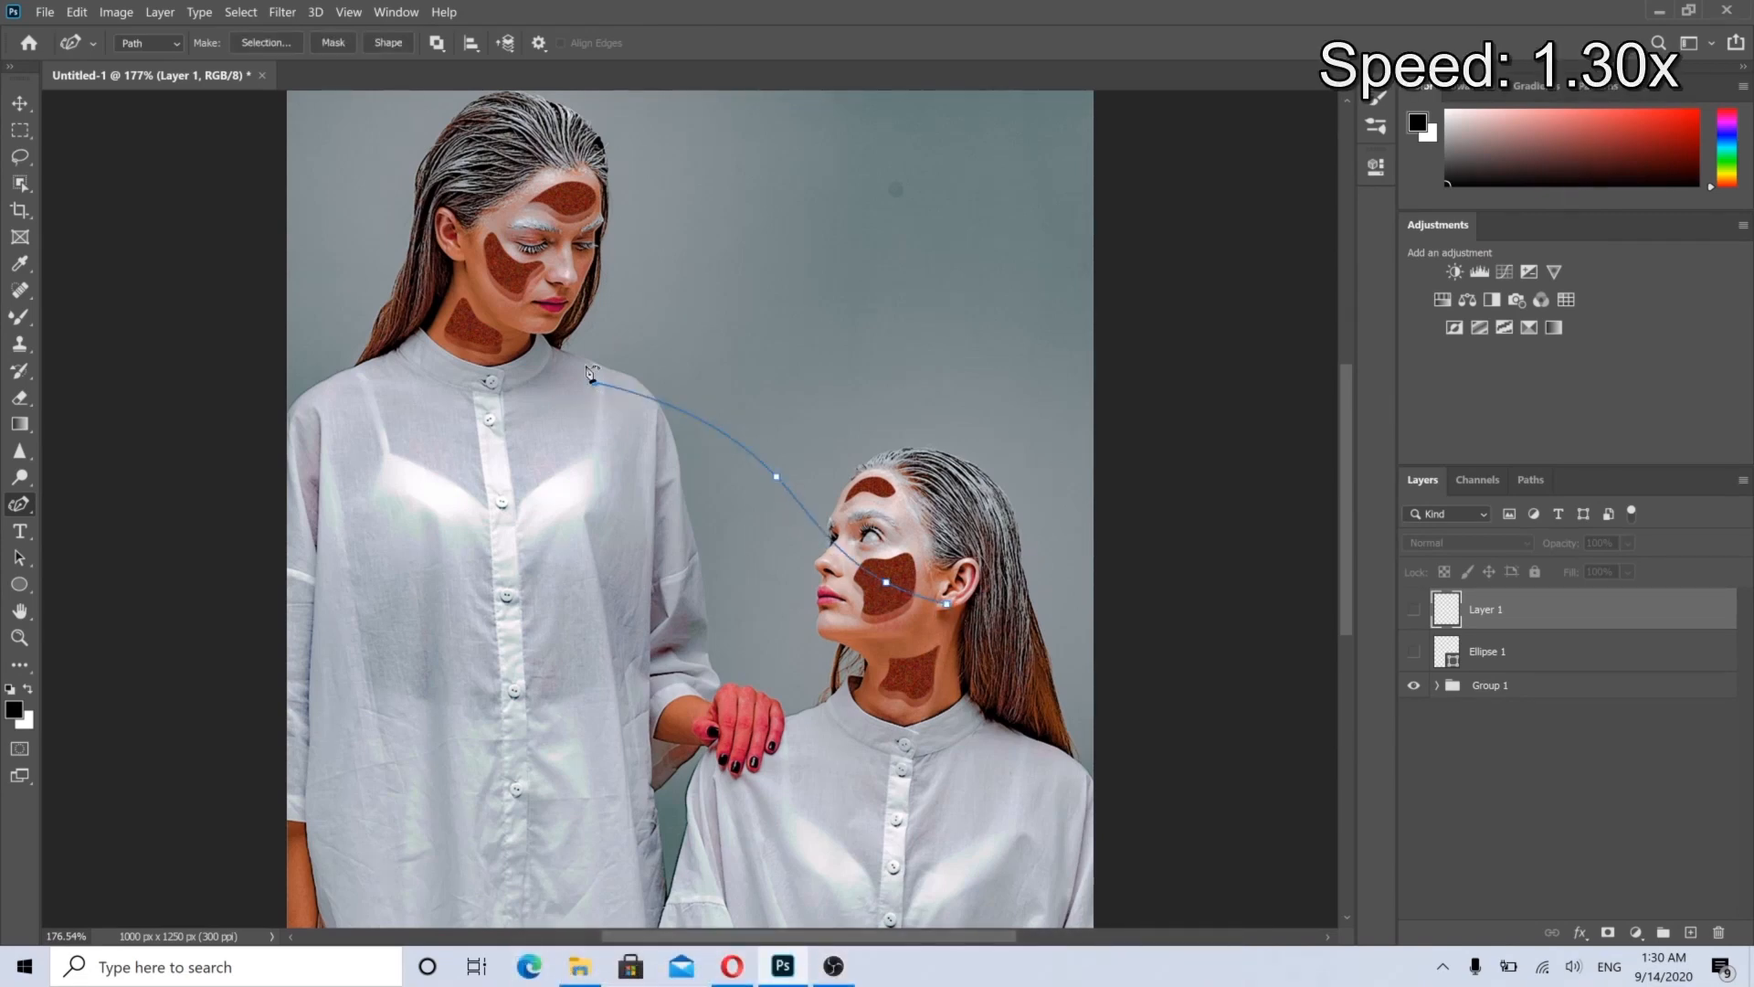
key("bracketright")
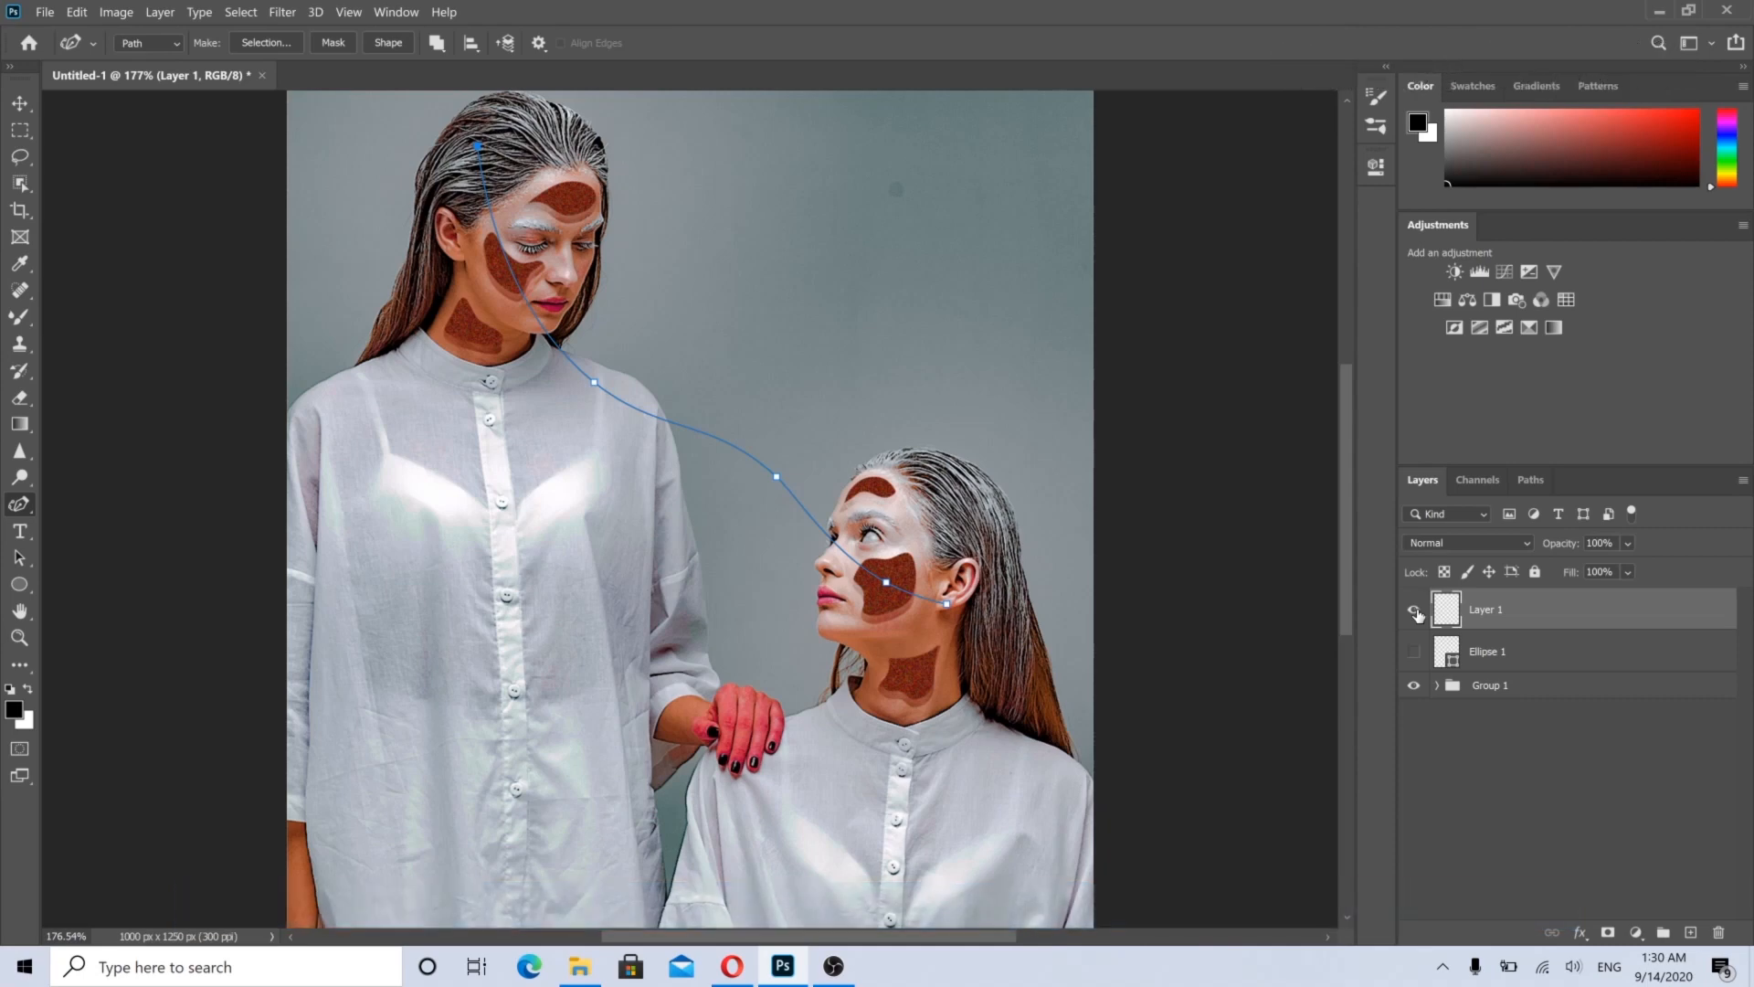
Step: Try to stroke the work path with the Mixer Brush Tool while the photo group is shown
left_click(1531, 480)
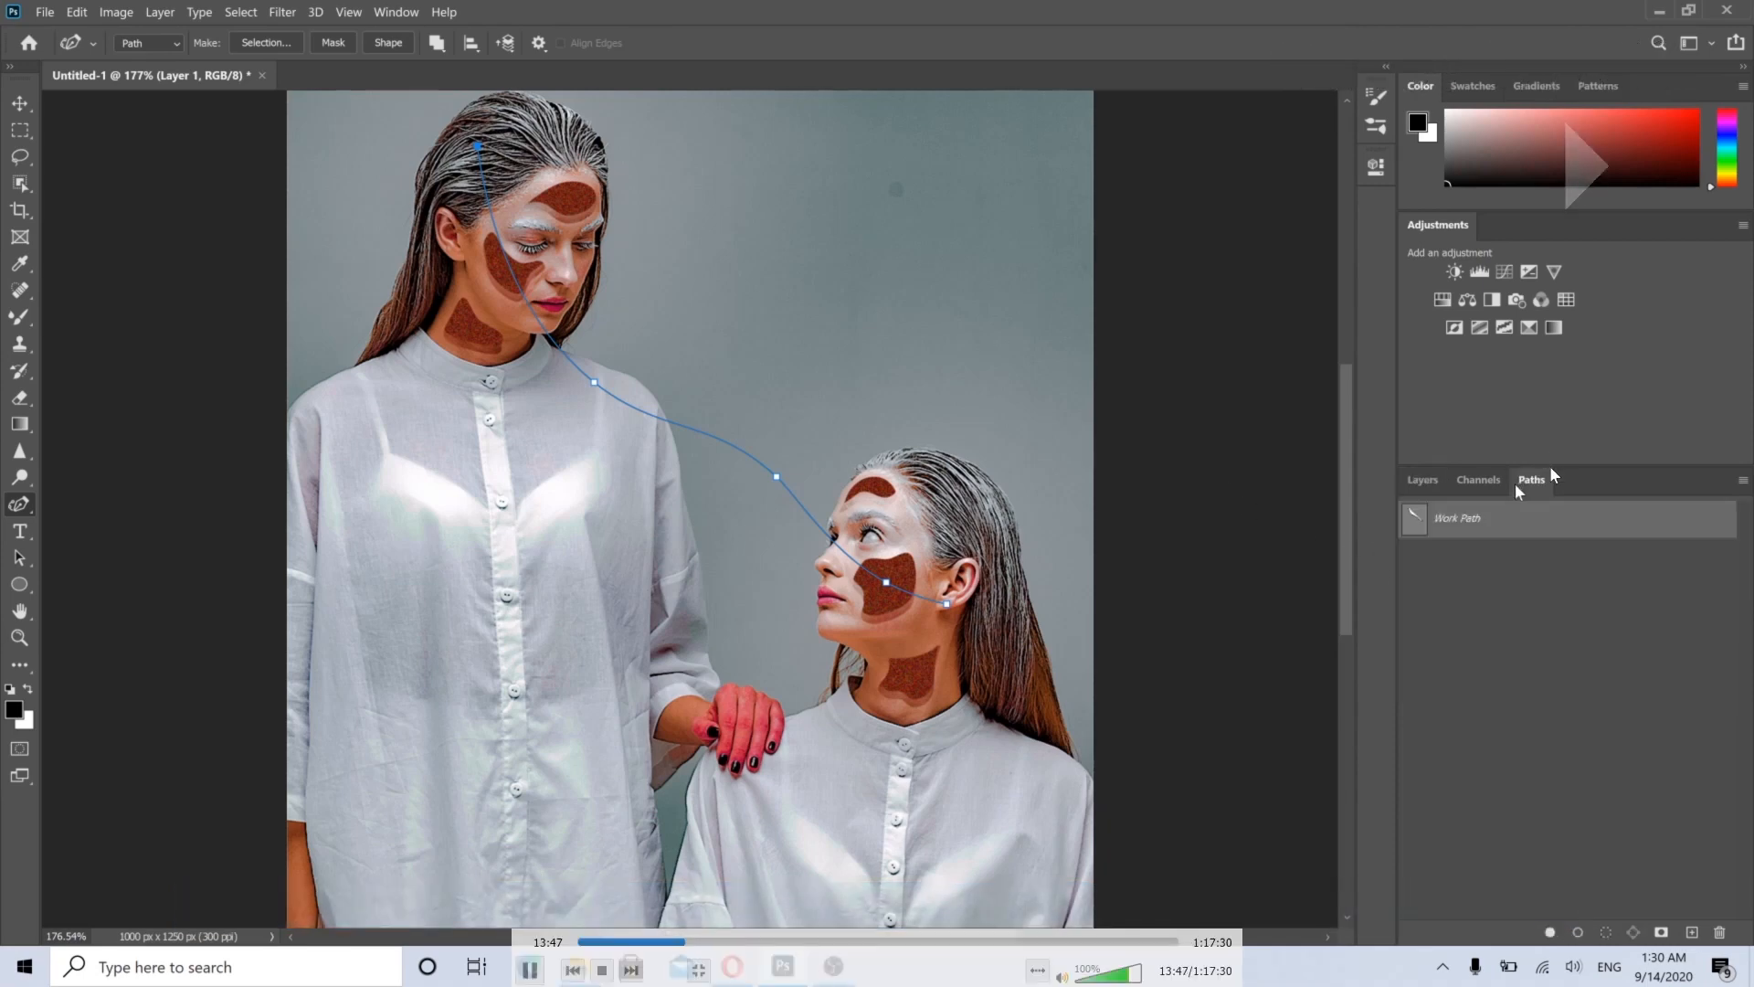
key("space")
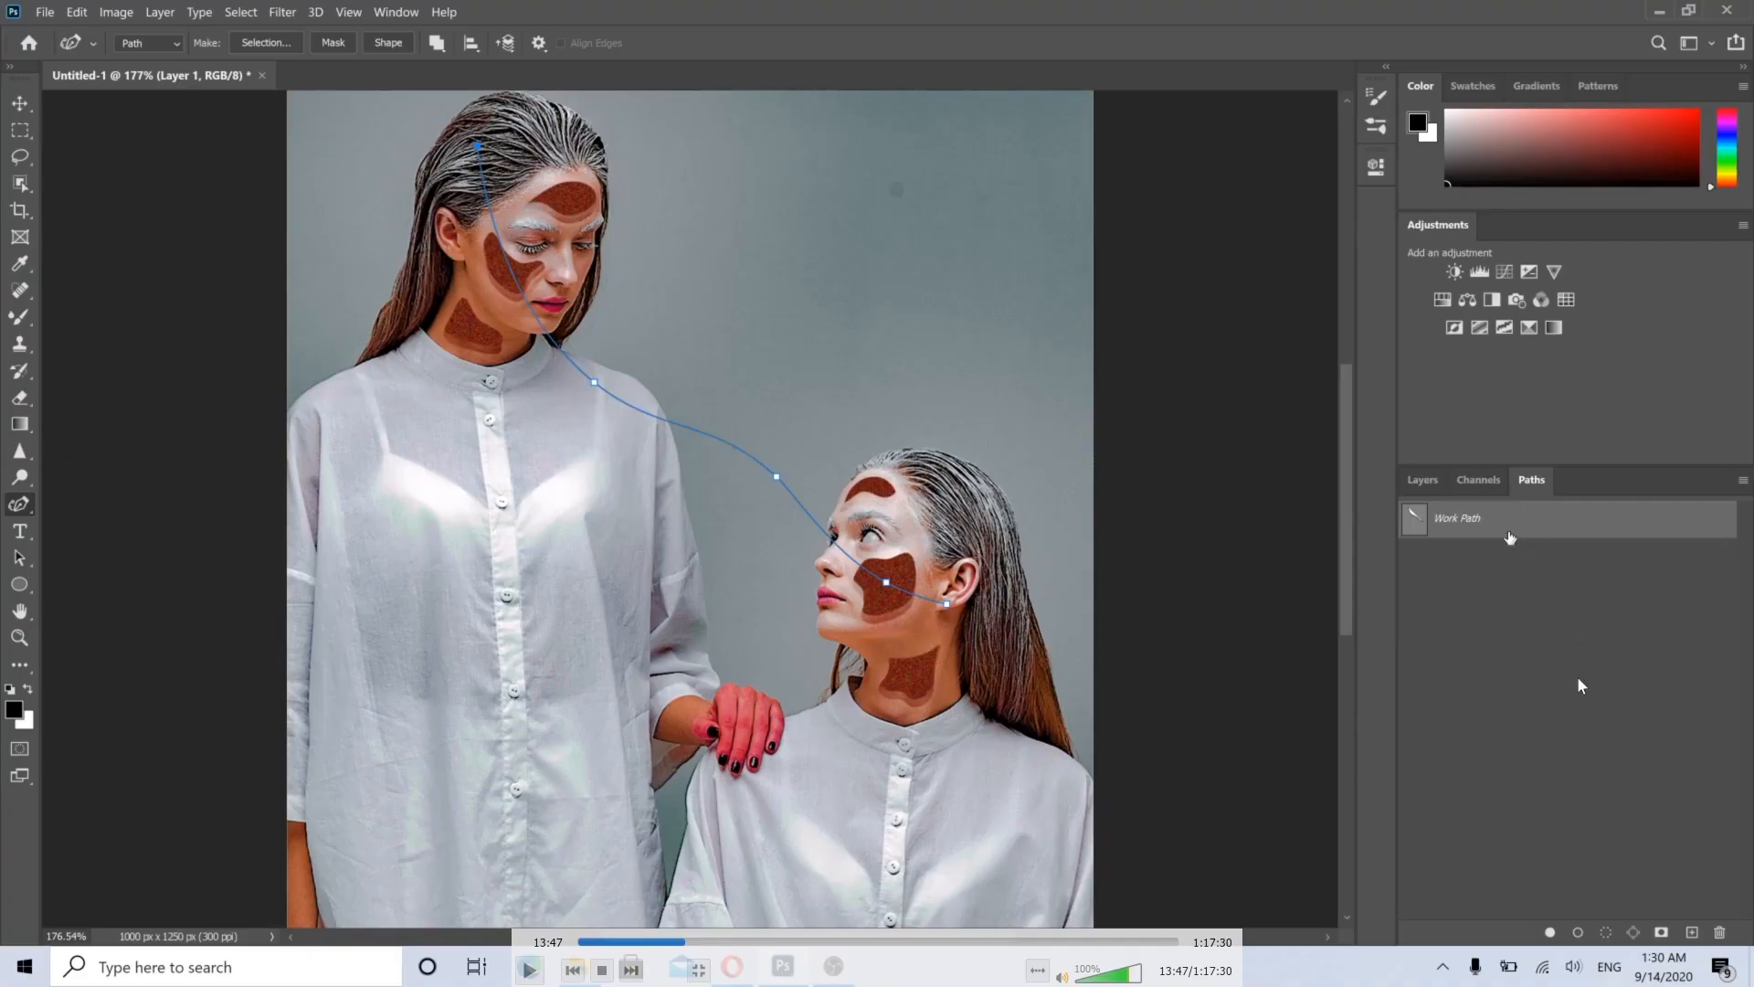
right_click(1471, 530)
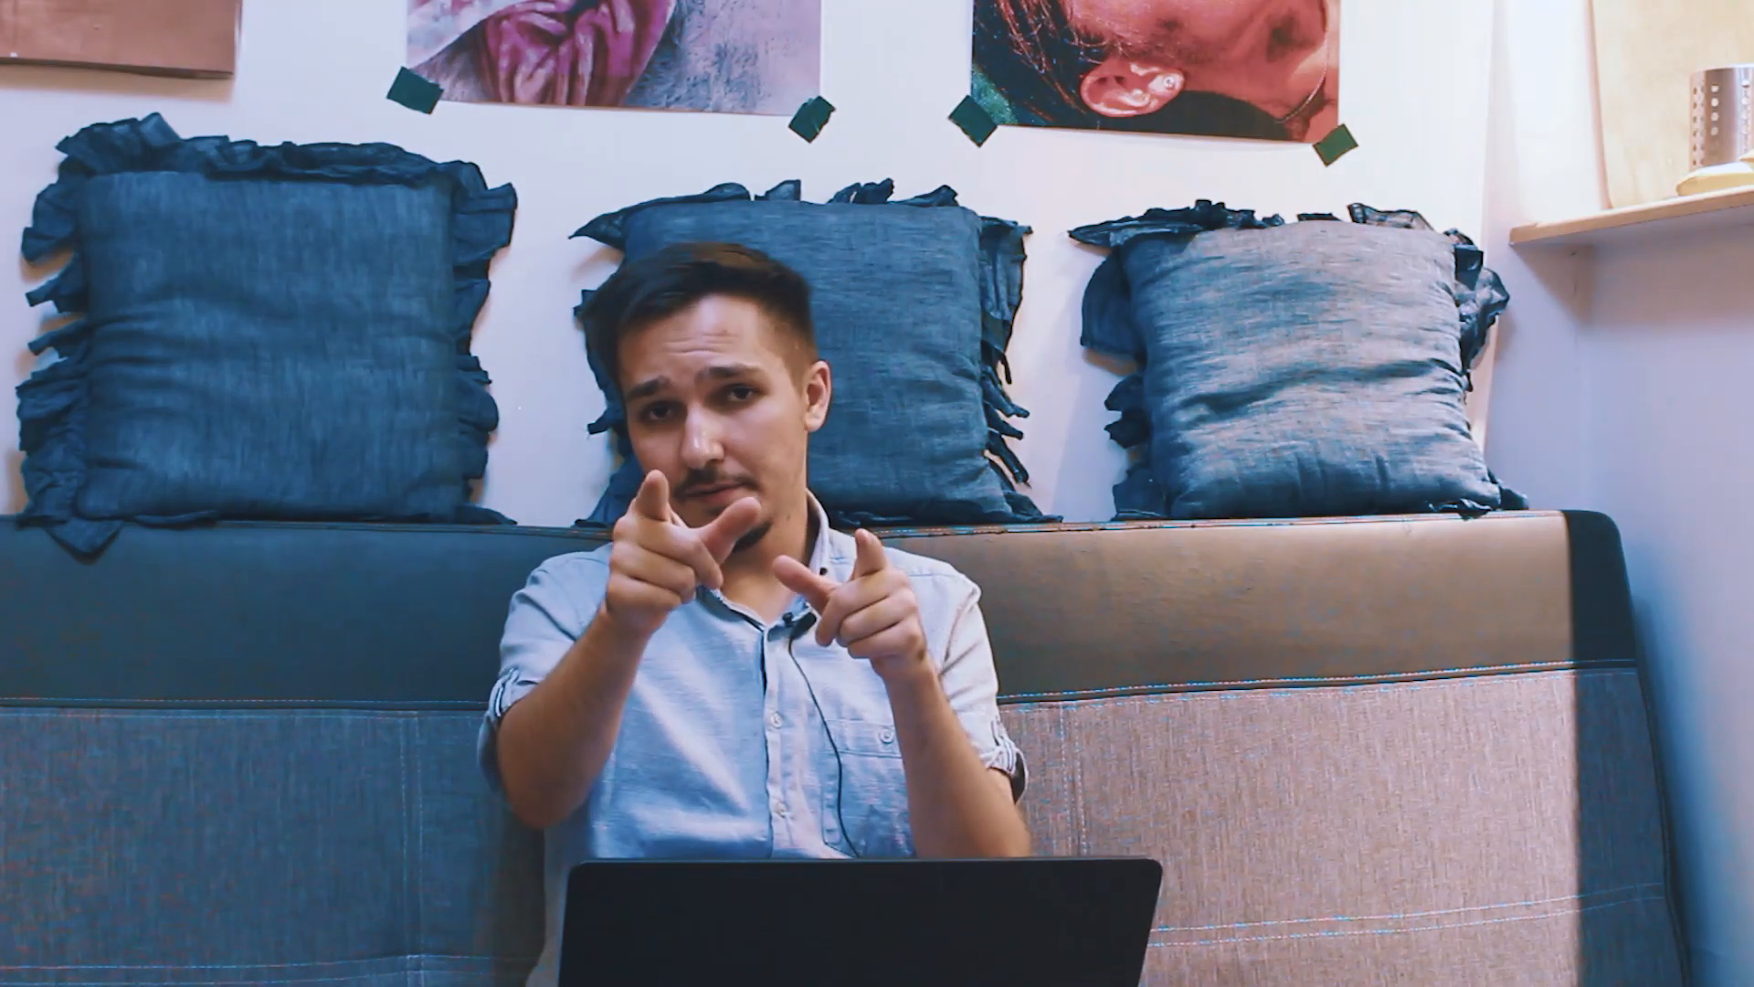
left_click(859, 295)
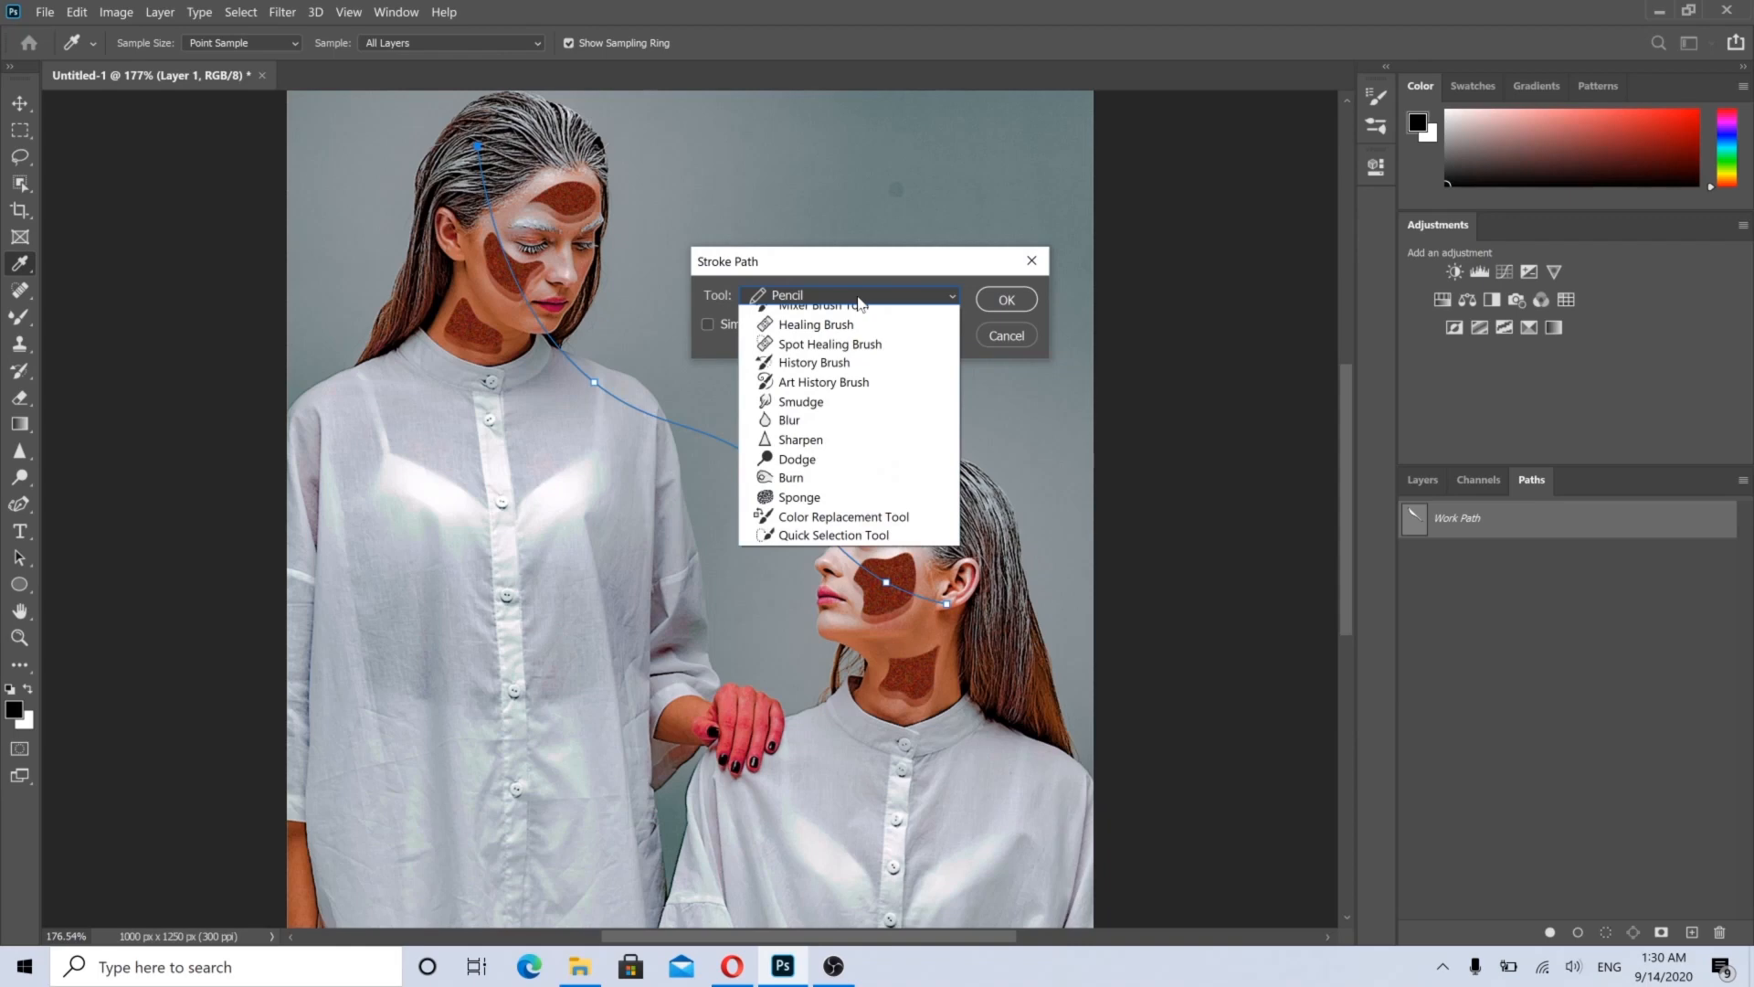
key("space")
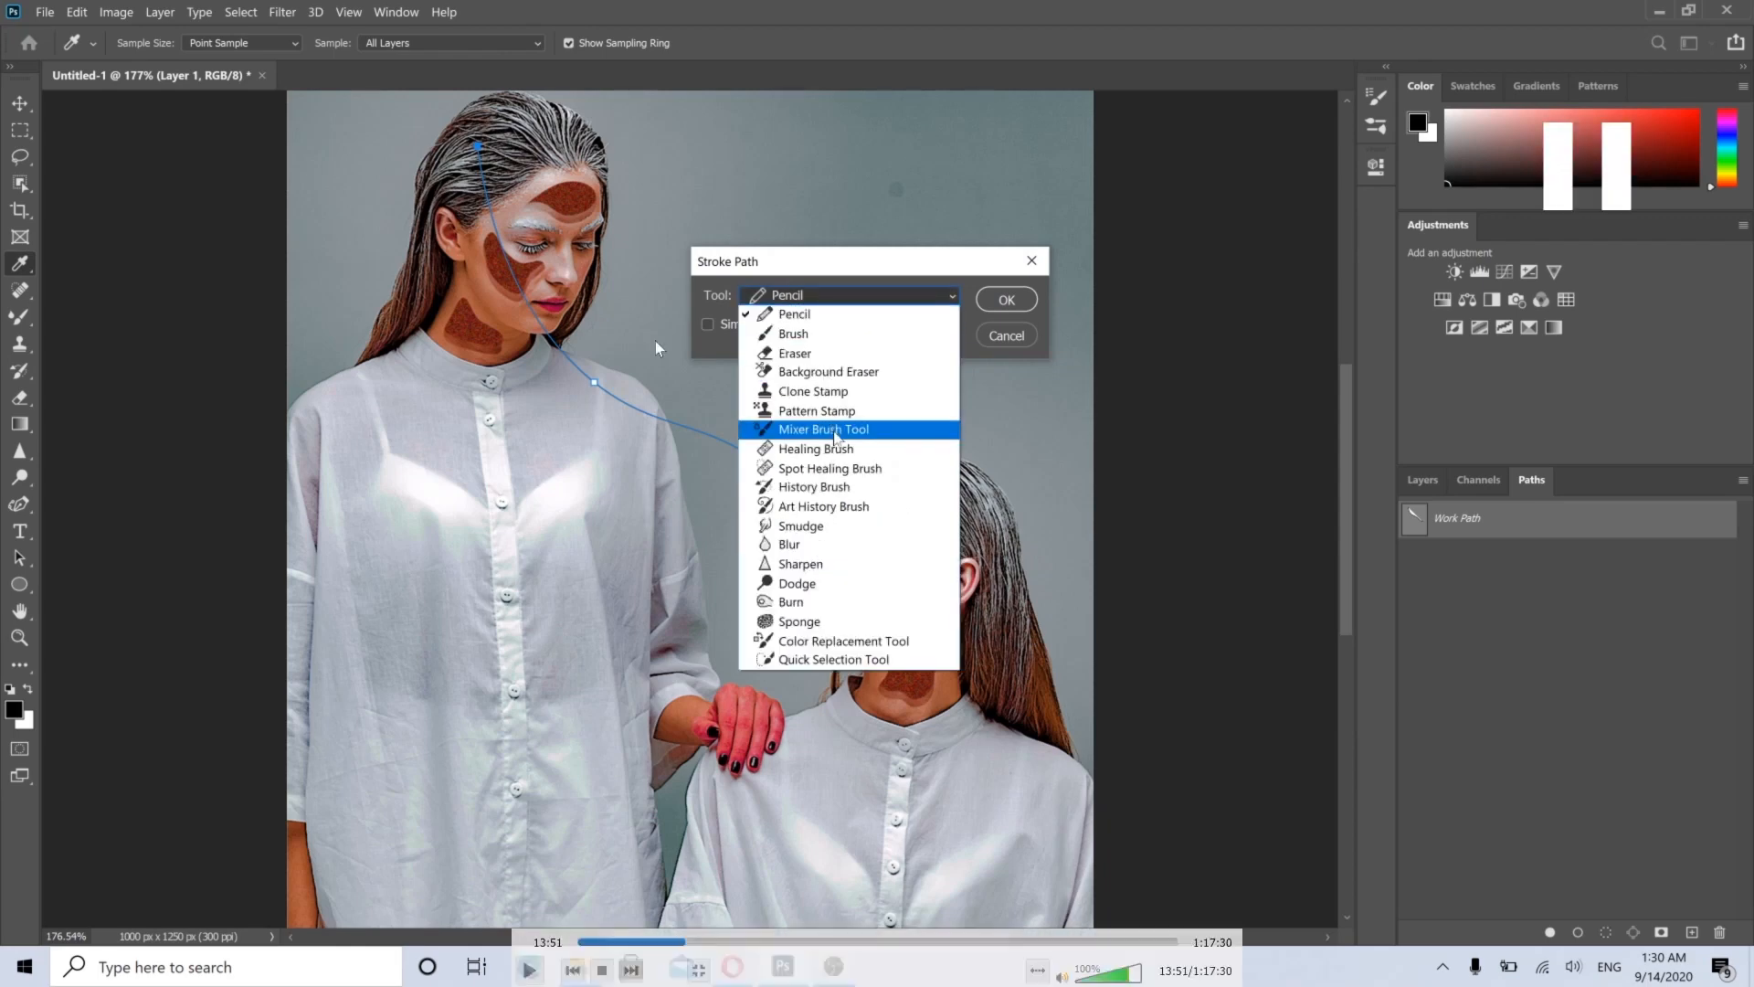
key("space")
left_click(834, 432)
key("space")
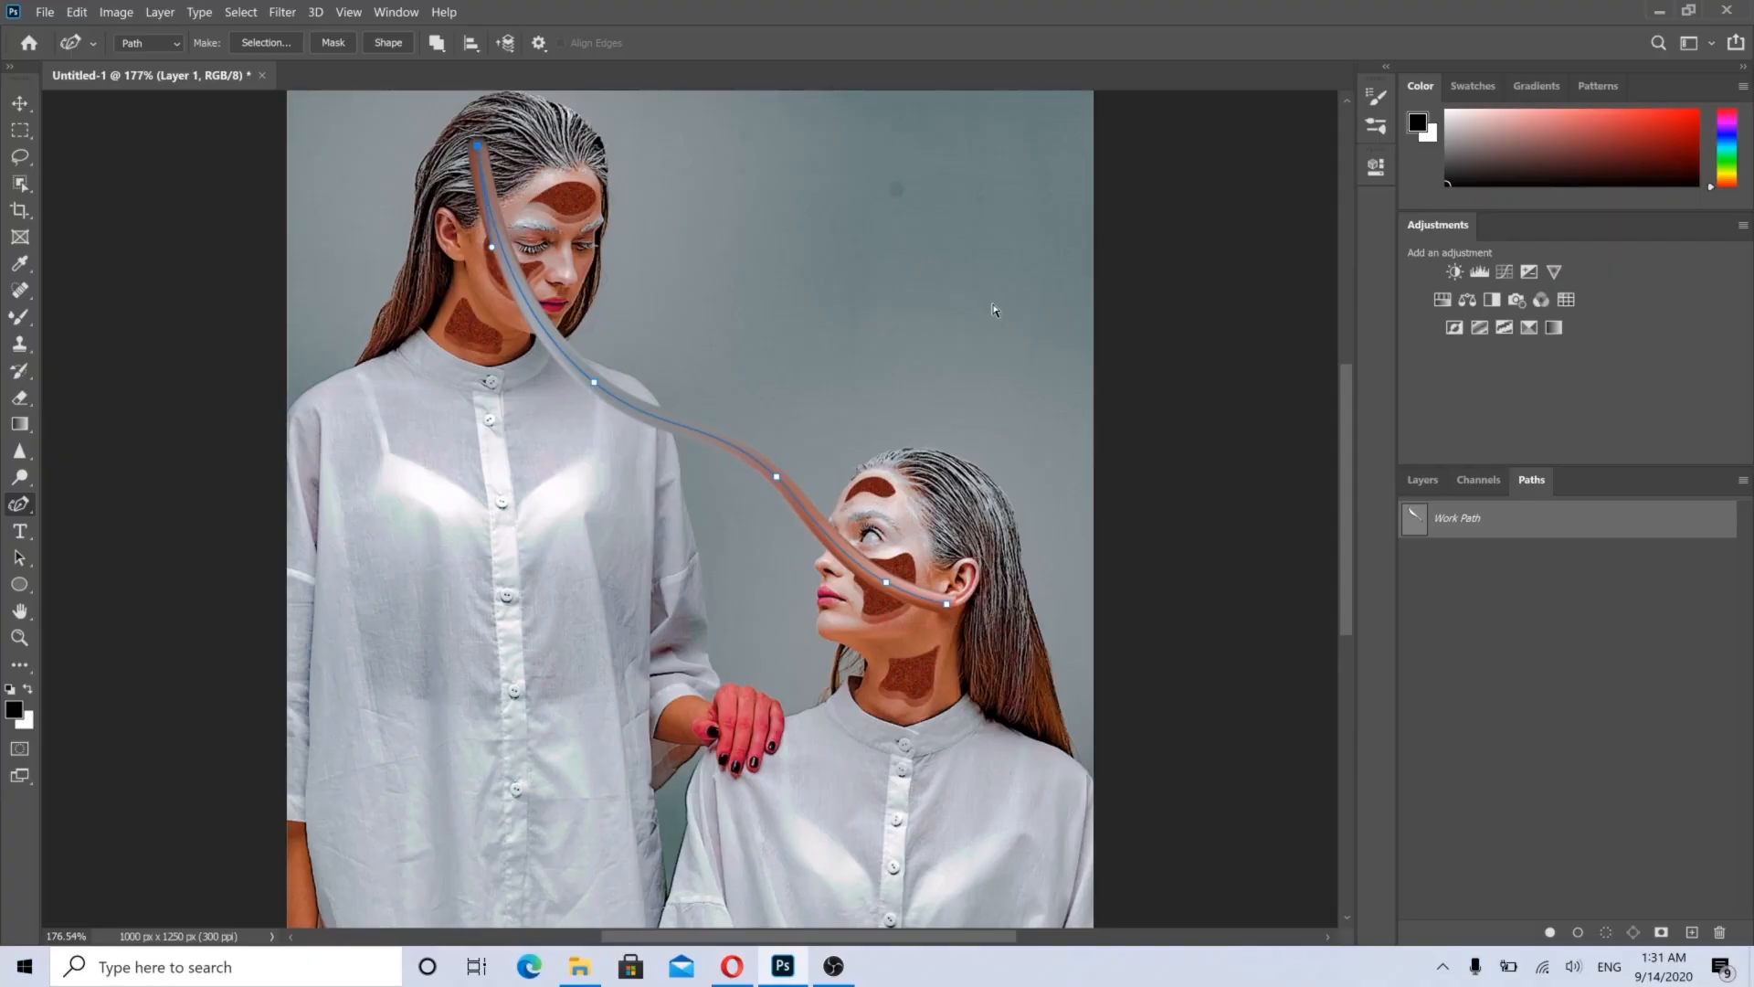
key("space")
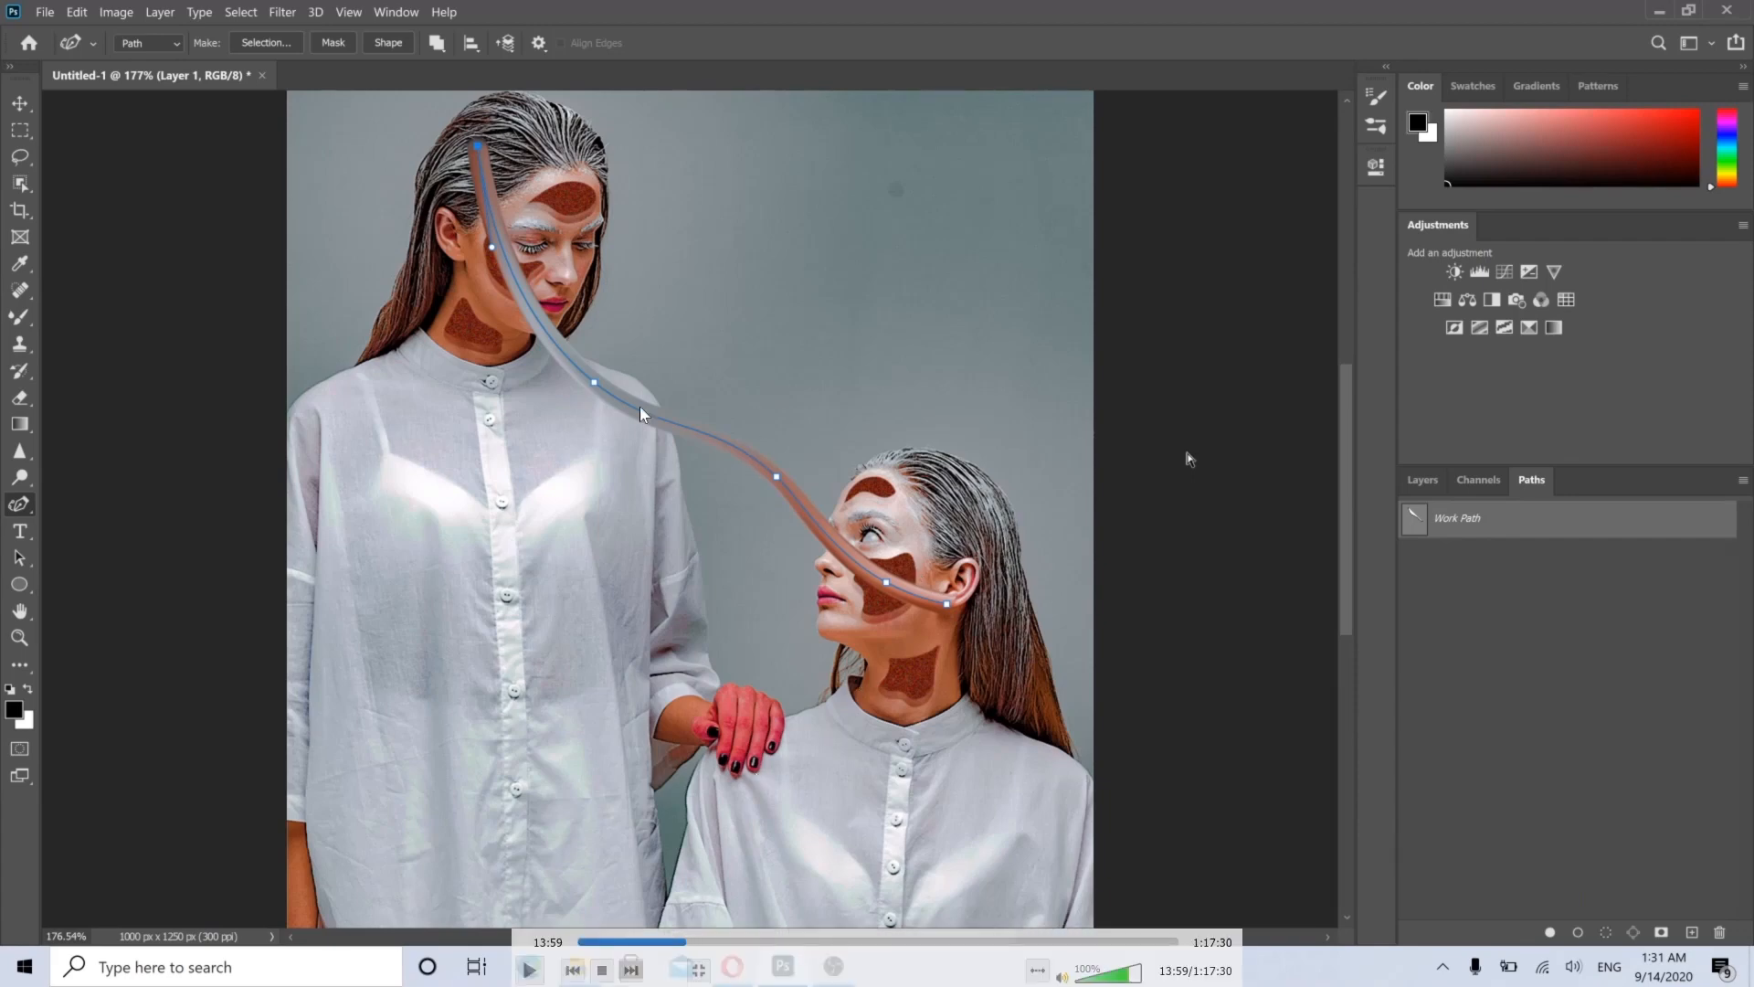
Step: Undo the stroke, hide Group 1 and stroke the work path on Layer 1 again with the Mixer Brush Tool
key("space")
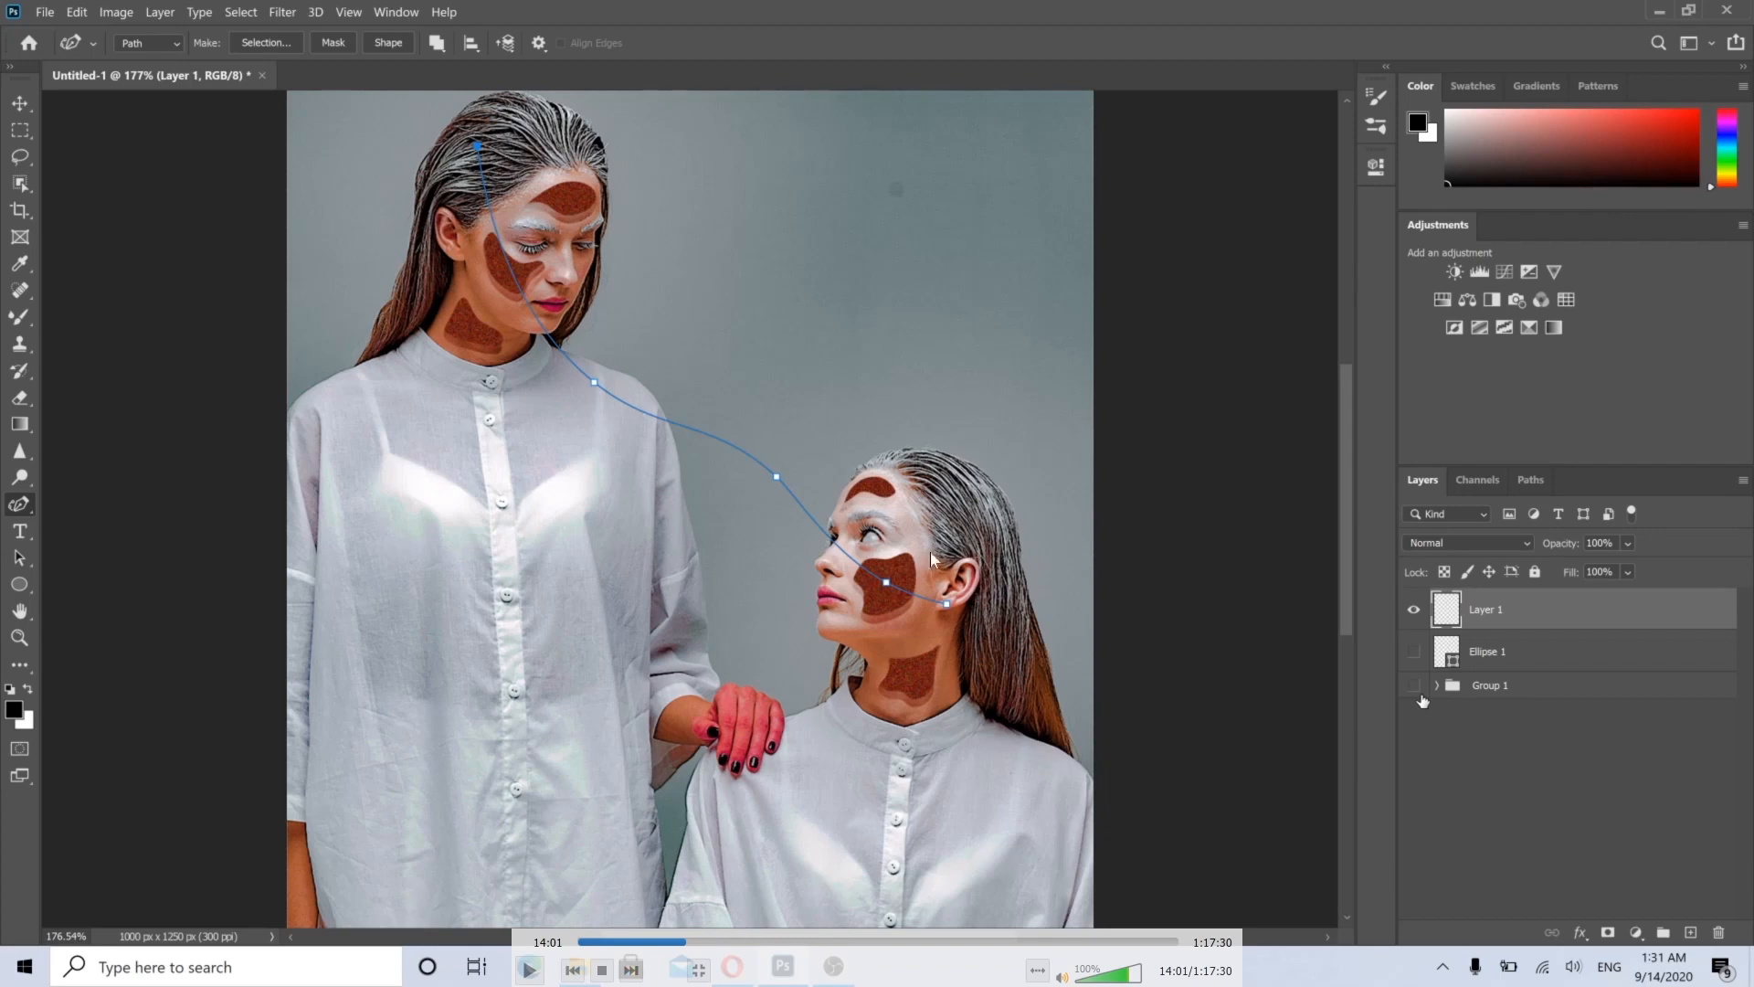
key("space")
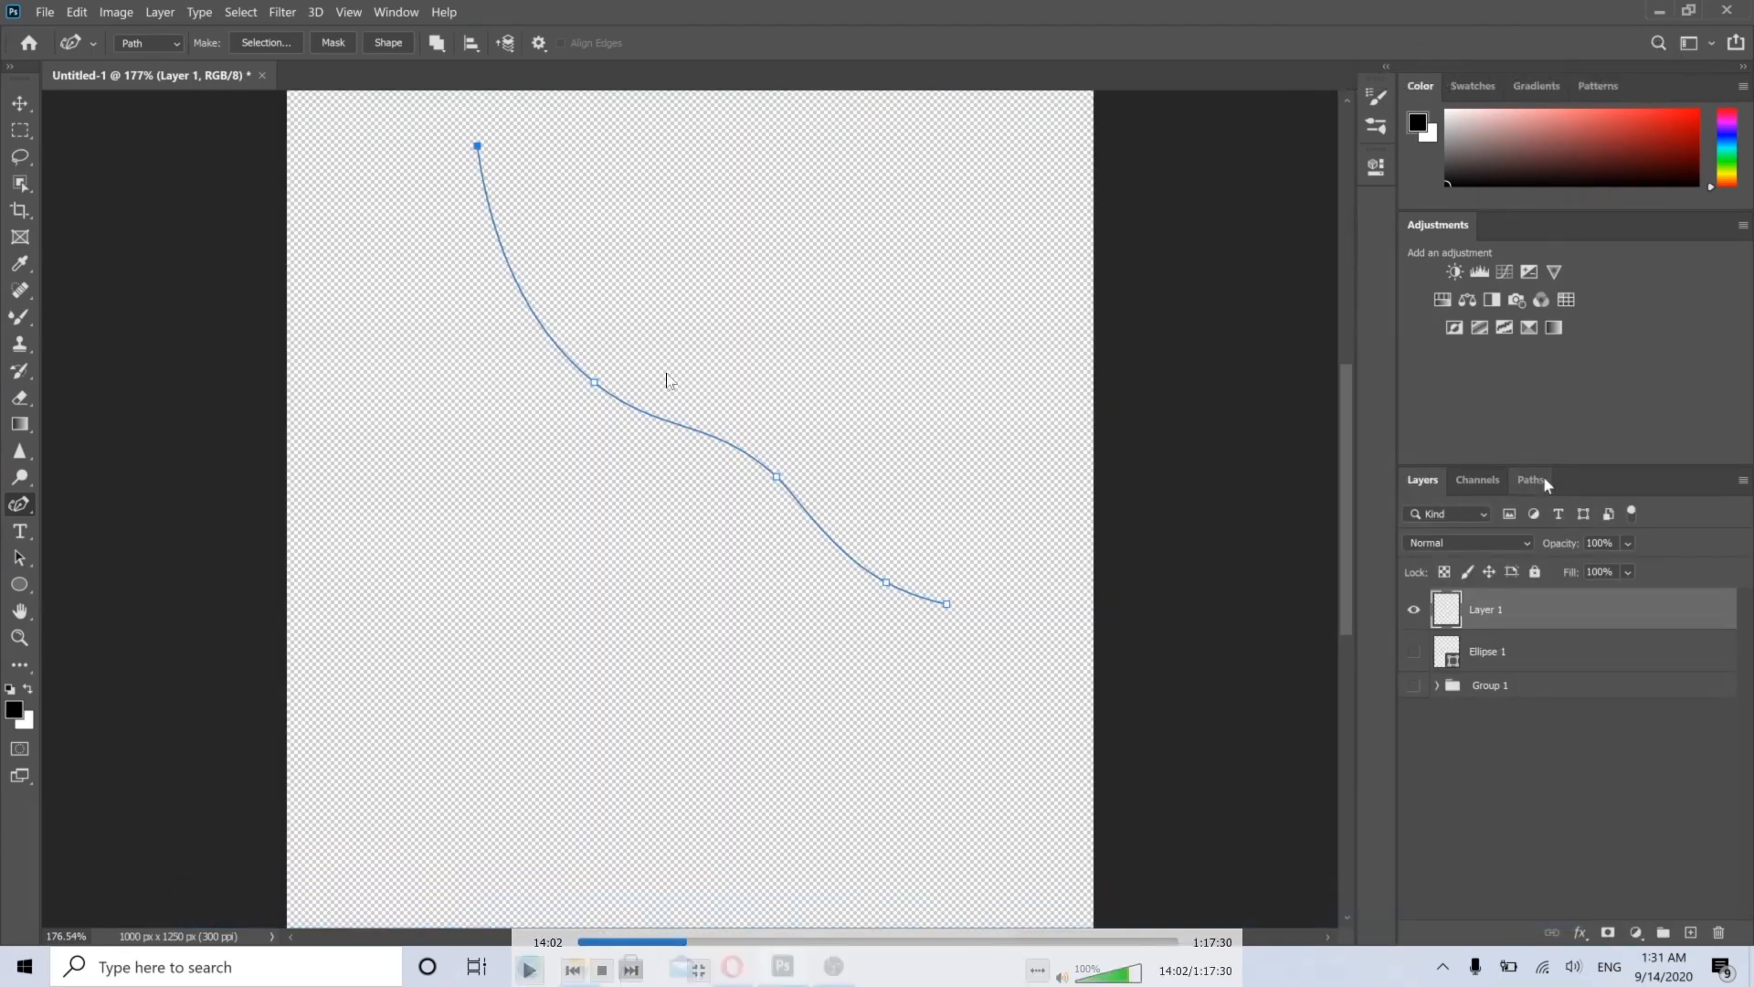
key("space")
key("space")
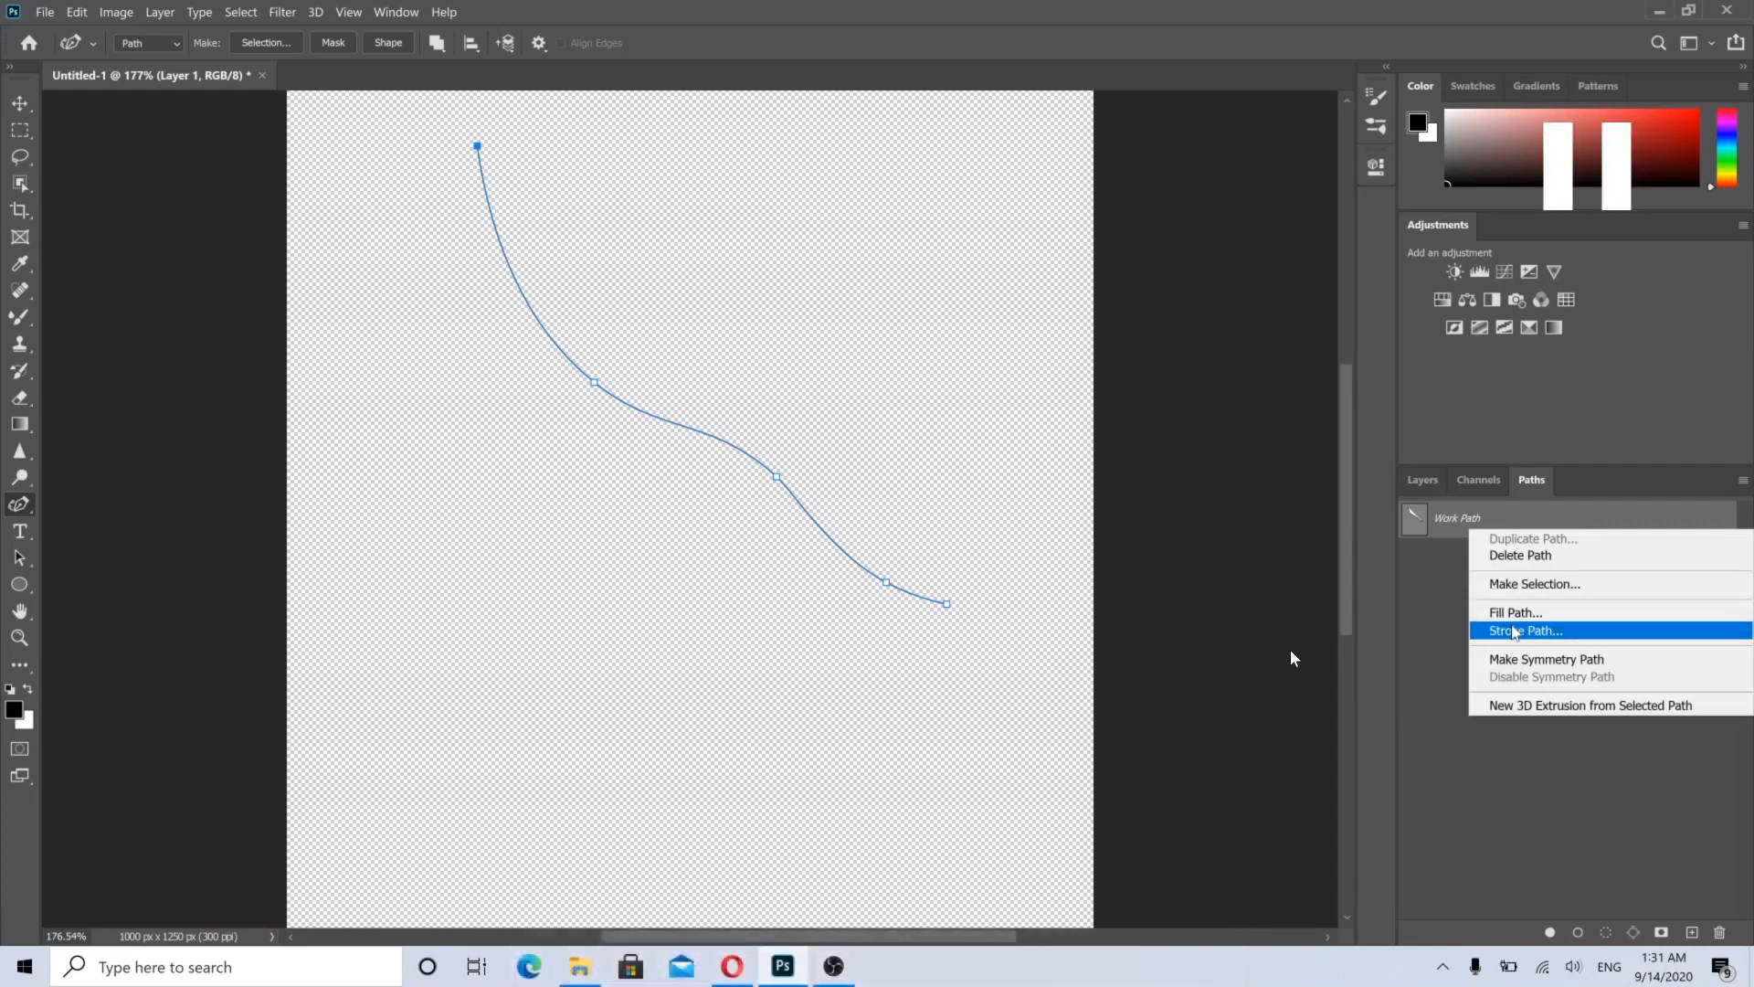
key("space")
key("space")
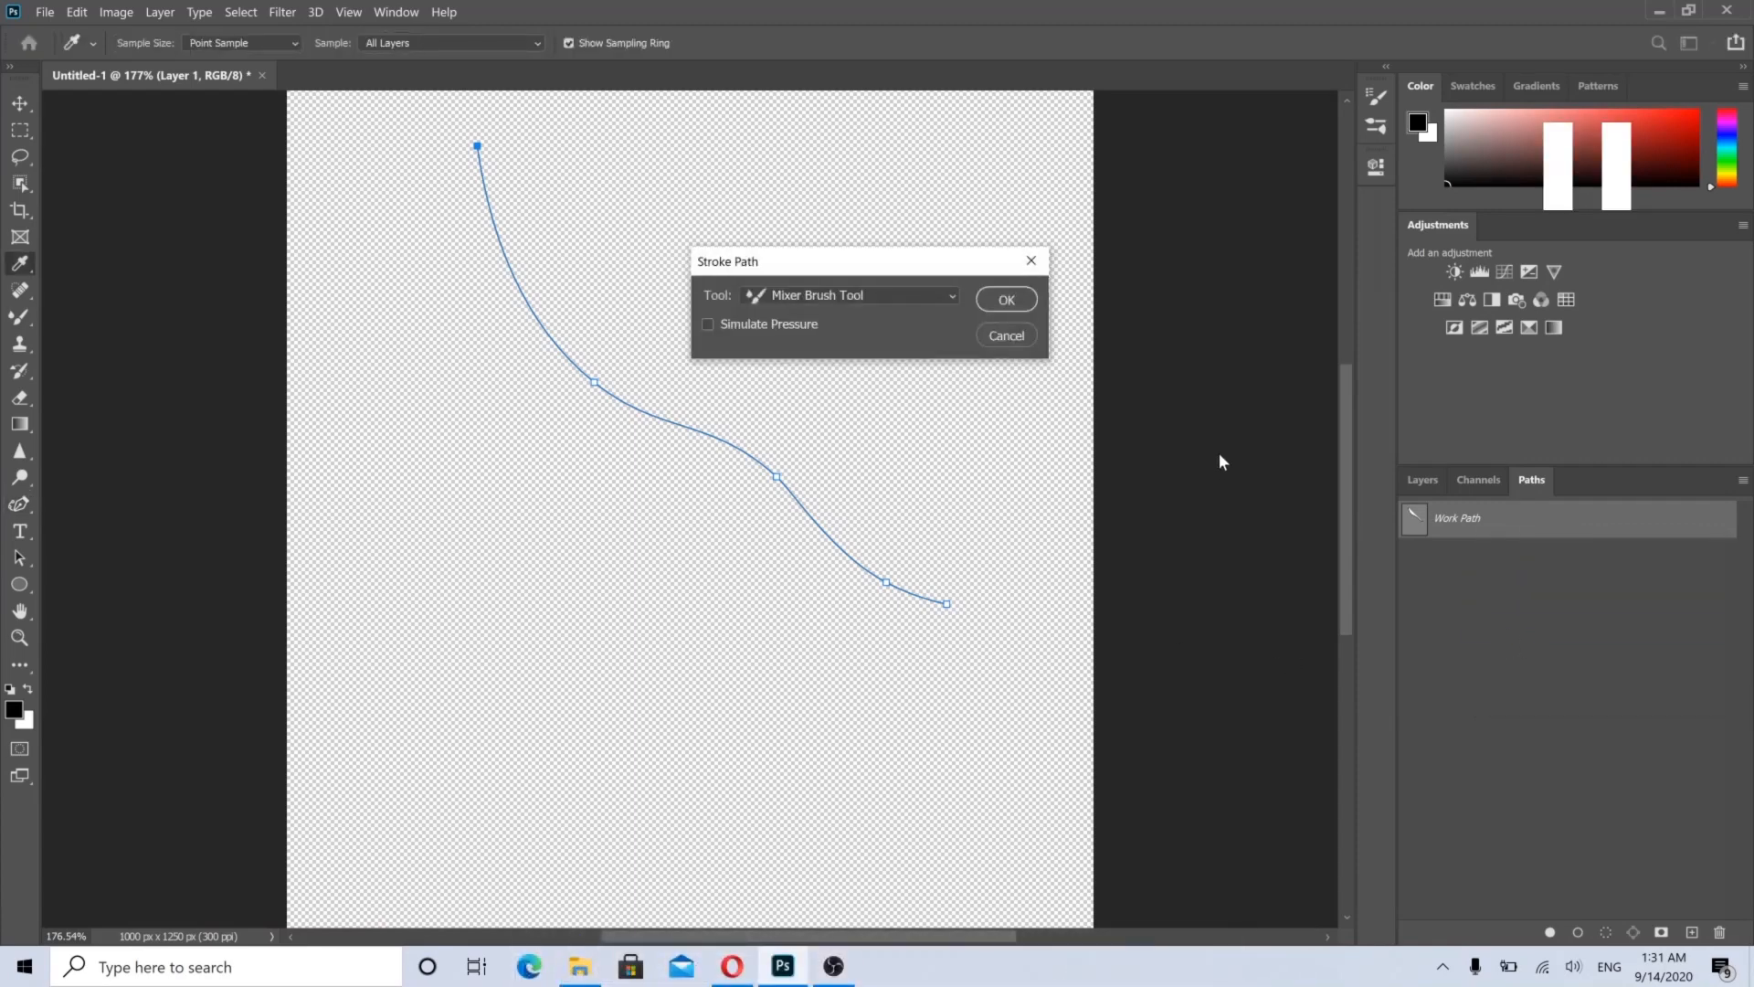
key("space")
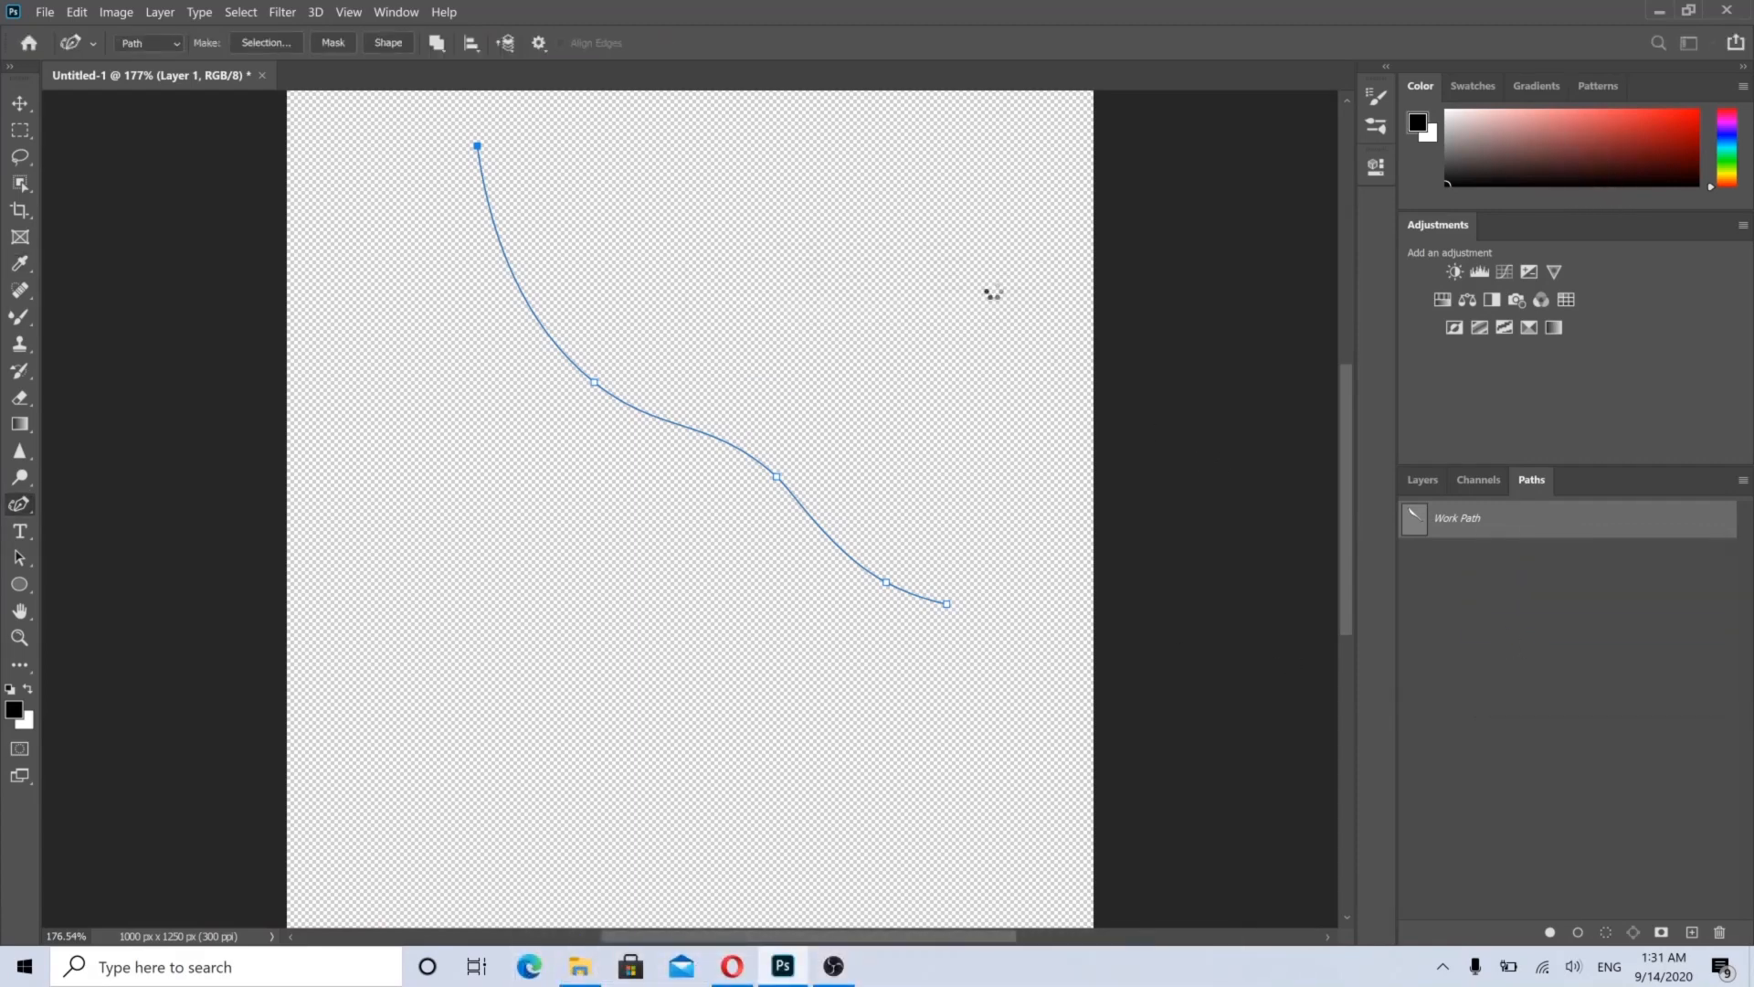
left_click(1488, 642)
left_click(1423, 483)
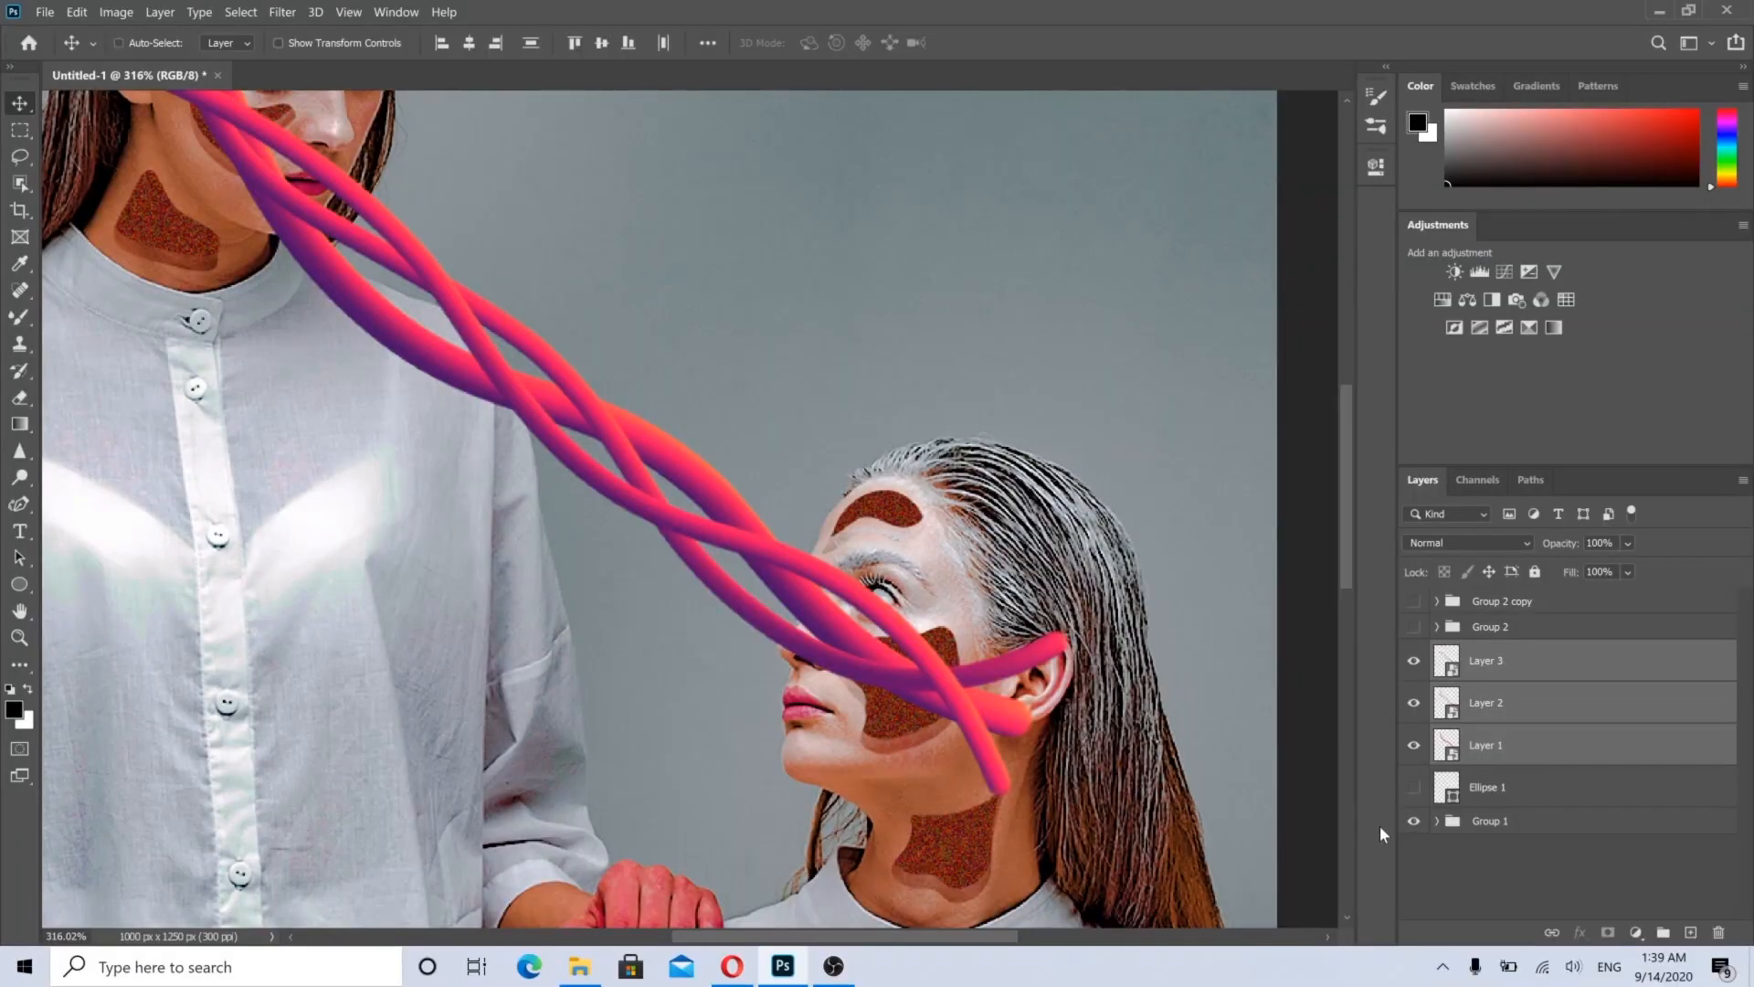
Step: Group the three strand layers and mask out the strand ends beyond the opening in the lower woman's cheek
key("ctrl+g")
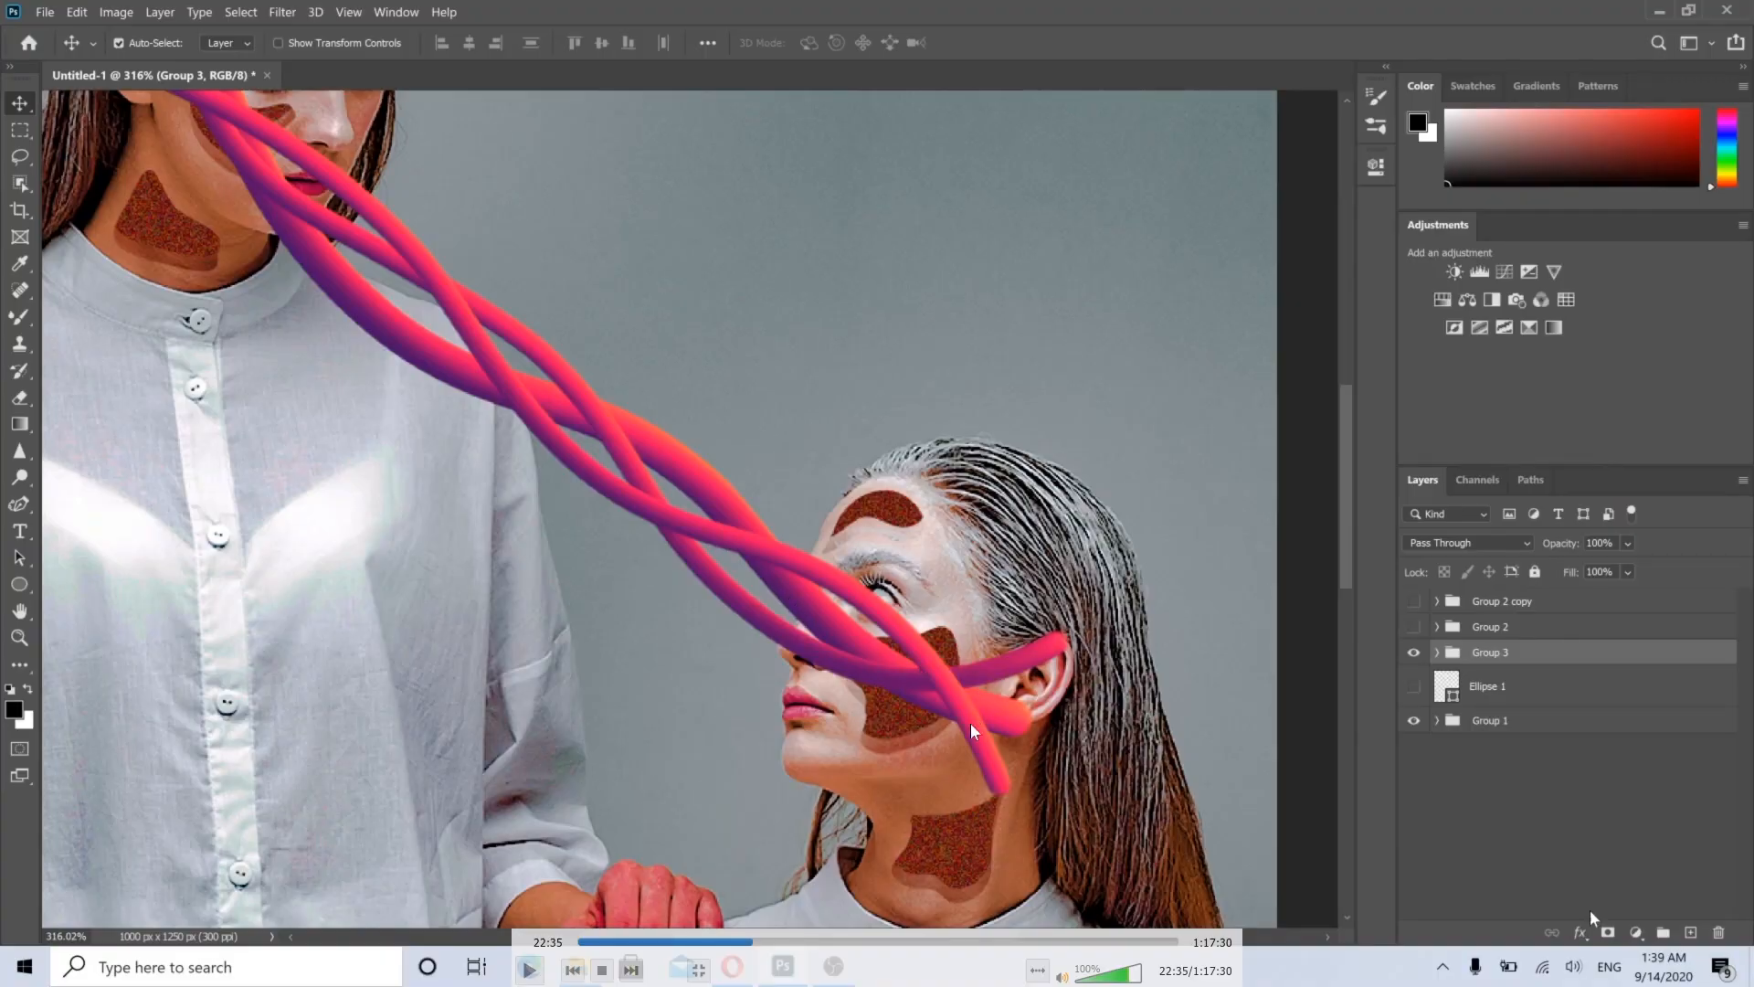
left_click(1608, 932)
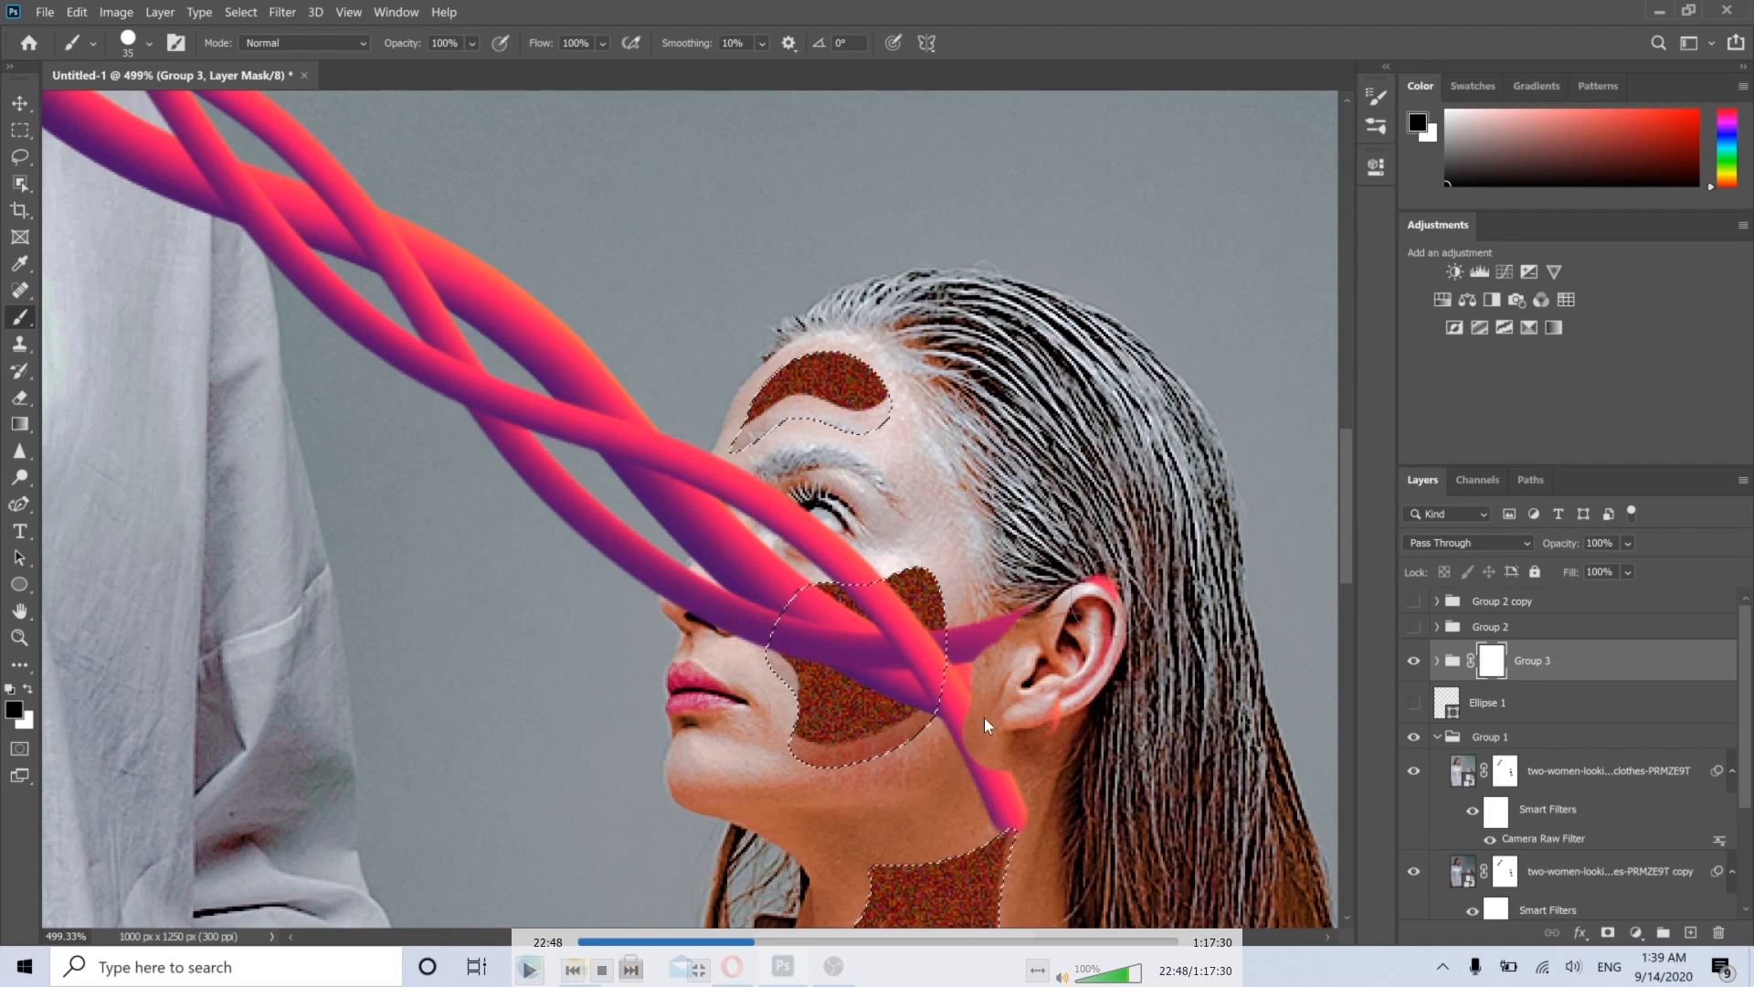
left_click(985, 743)
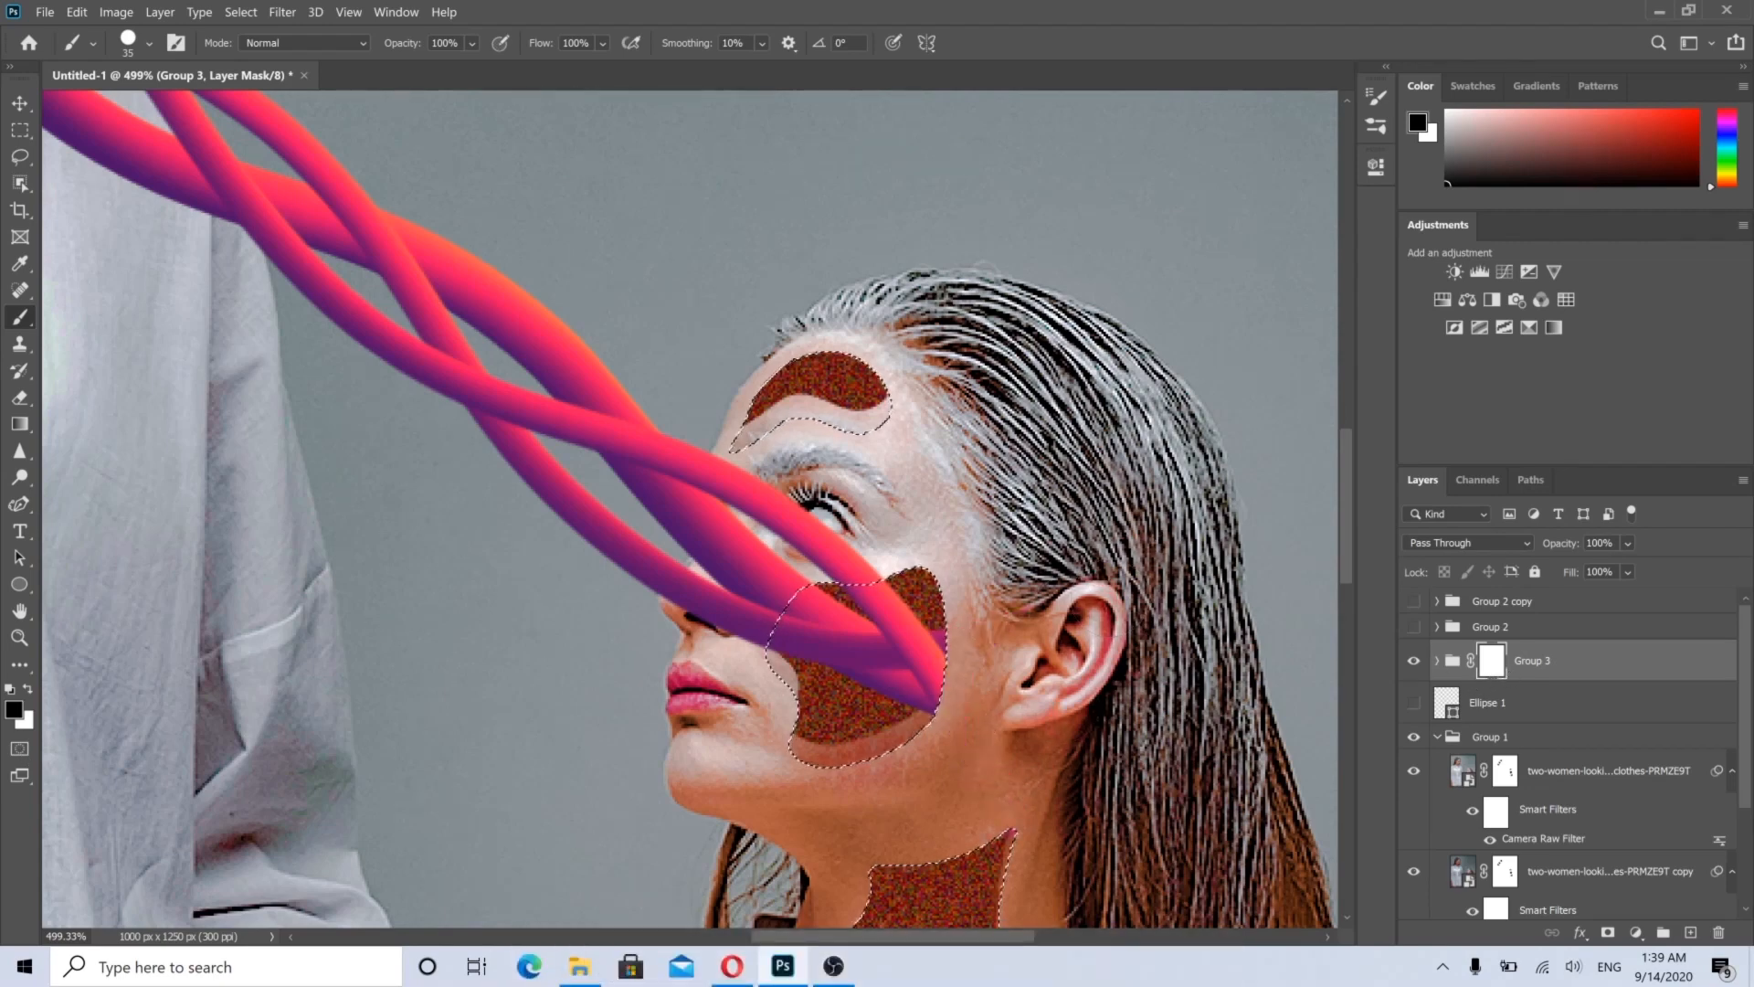
key("space")
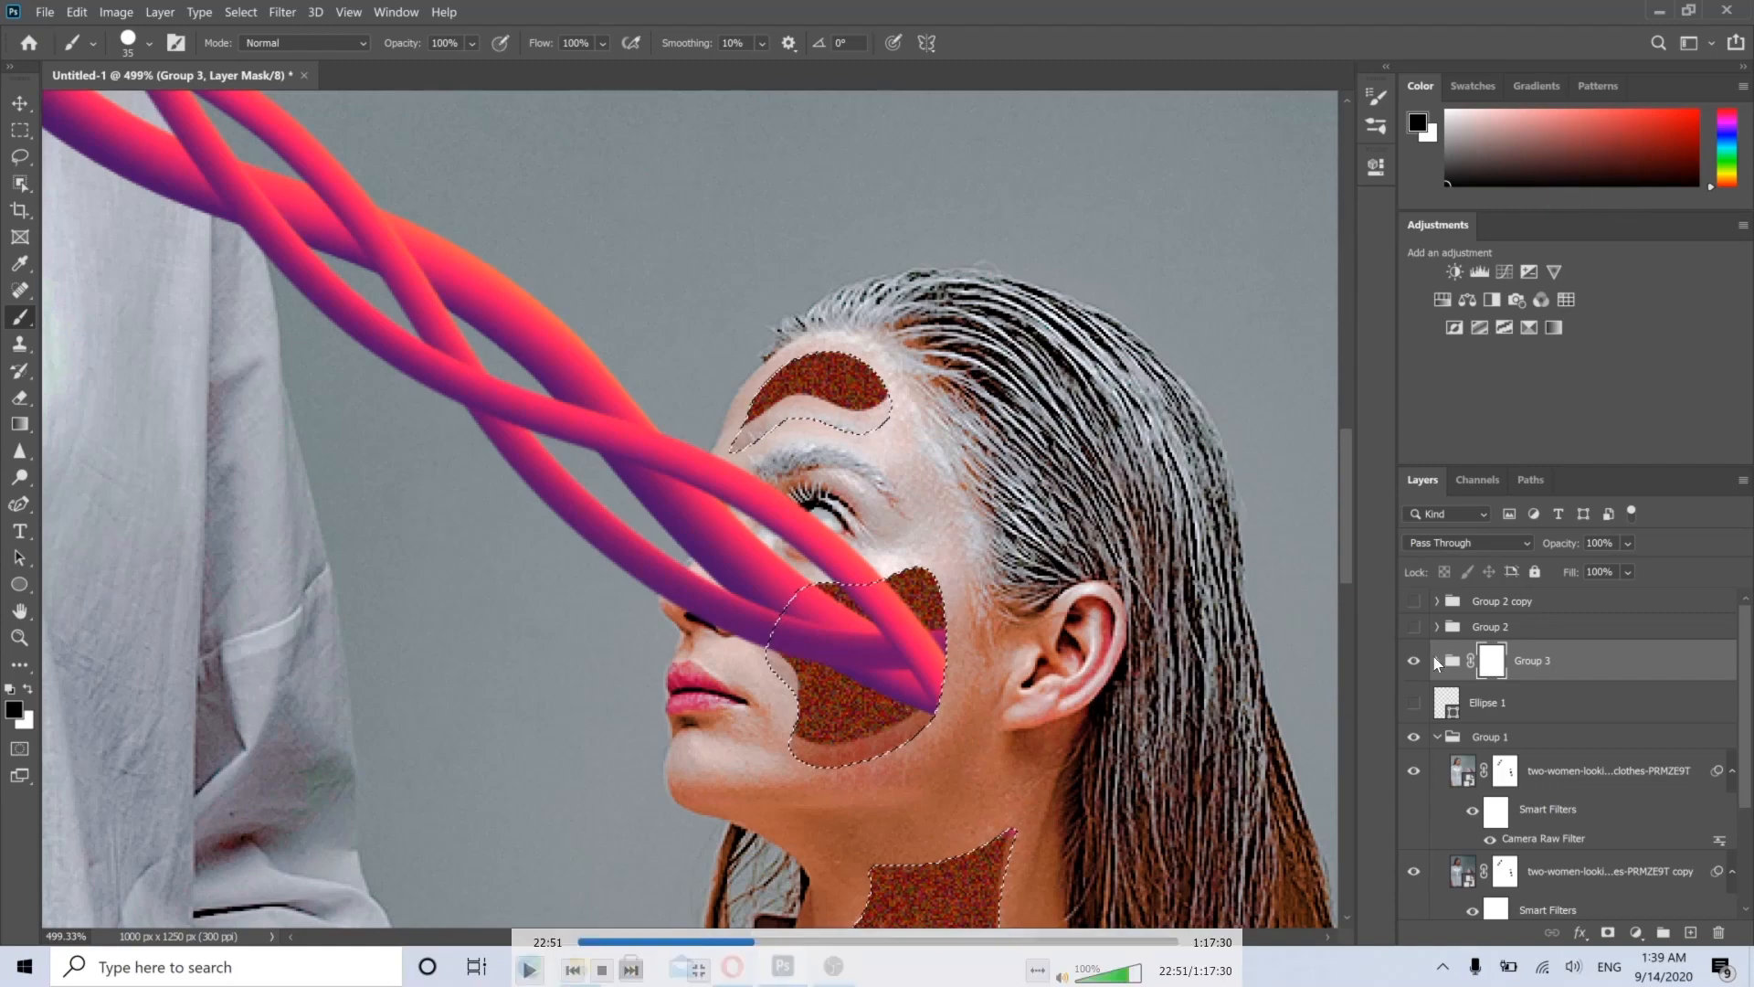
key("space")
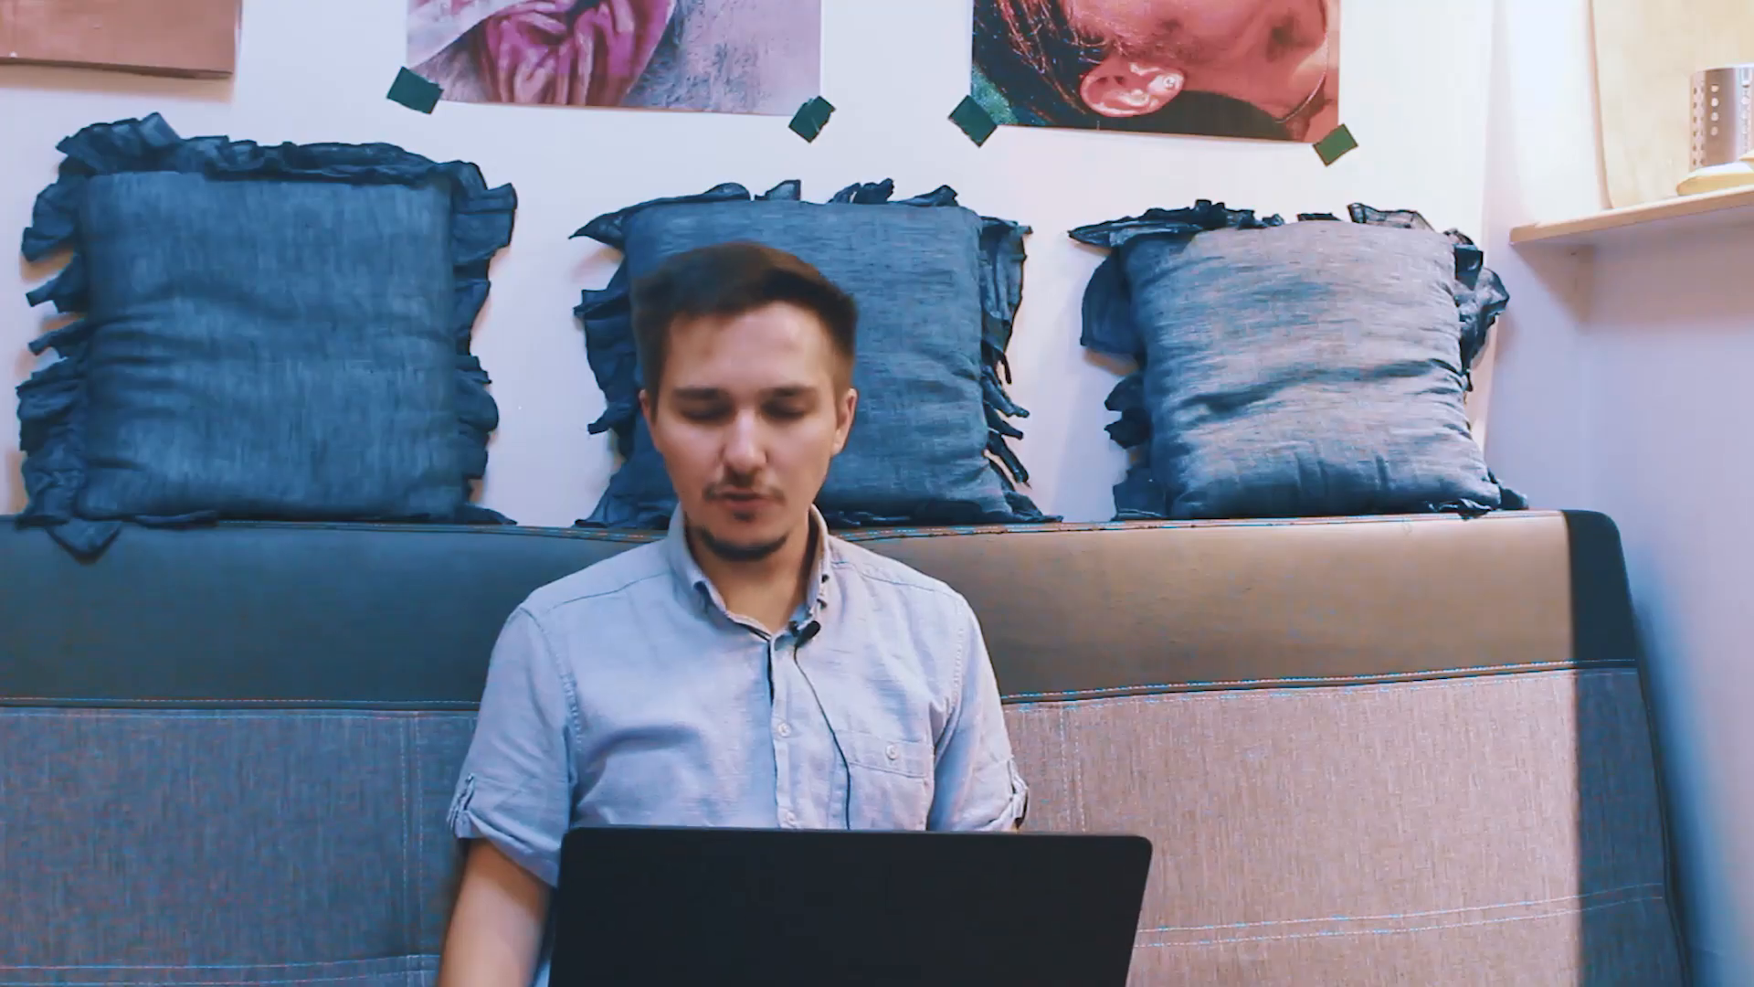
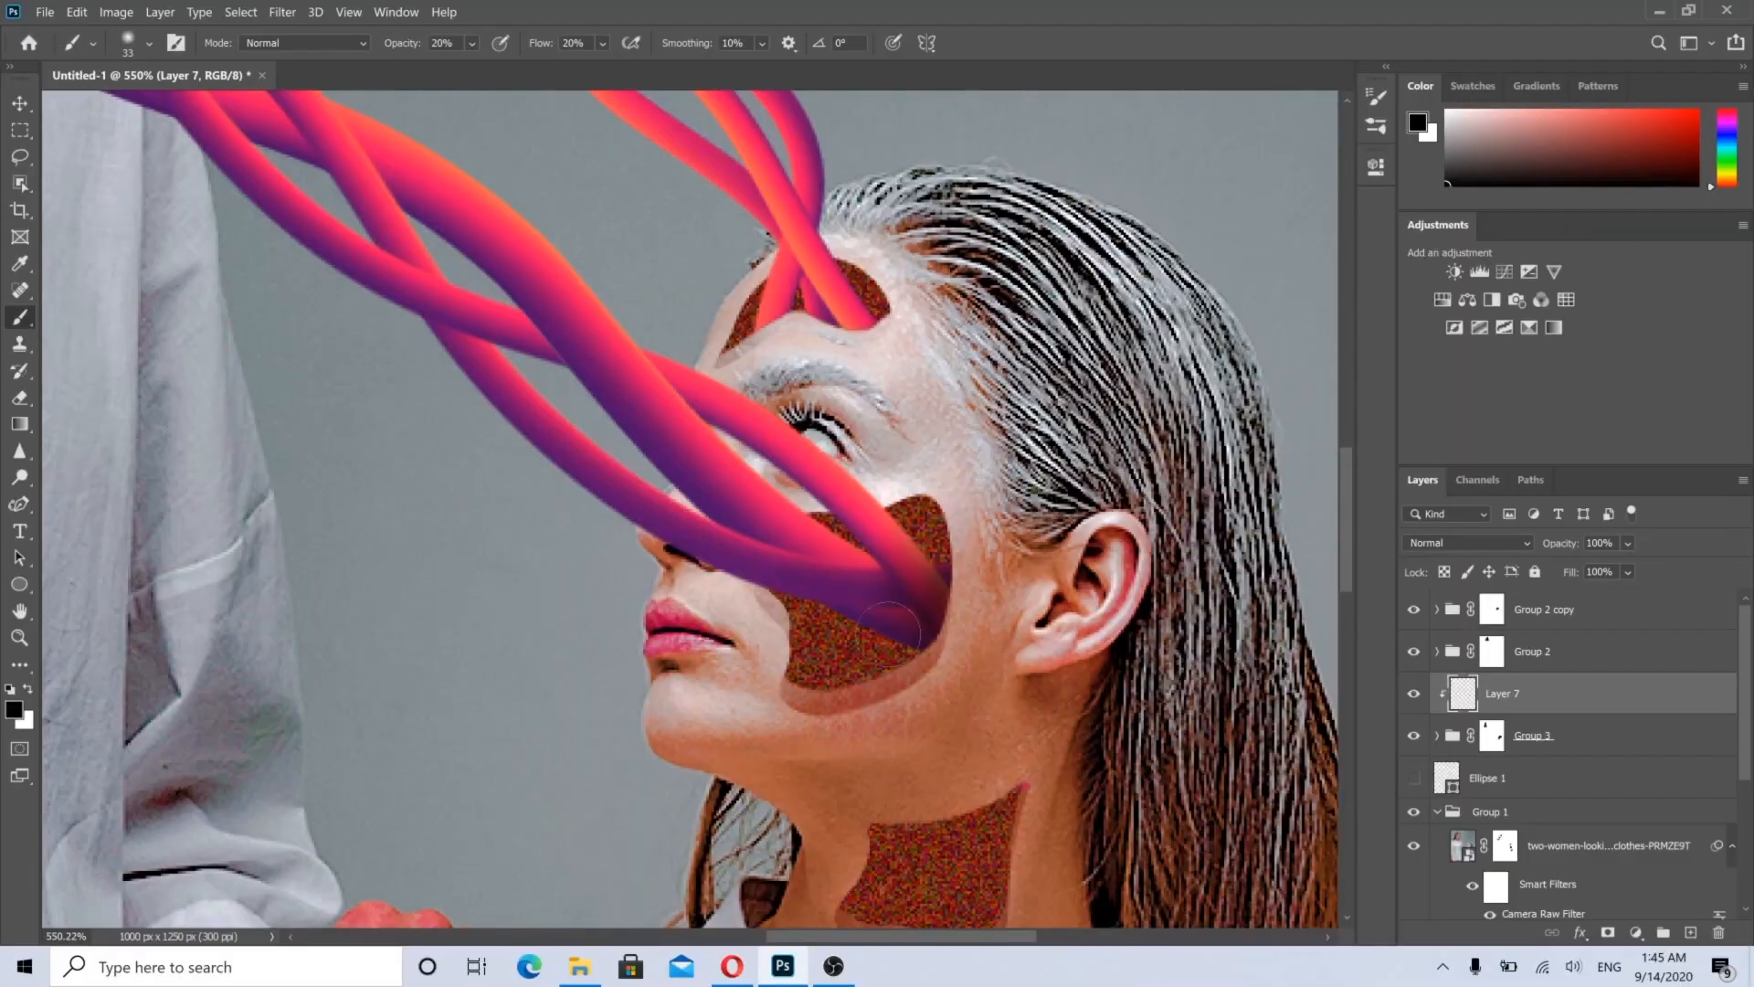
Step: Clip Layer 7 to Group 3 and shade the strand ends in the lower woman's cheek opening with a soft black 20% opacity brush
left_click(1467, 716, "alt")
scroll(994, 618, "down", 8)
scroll(632, 318, "up", 9)
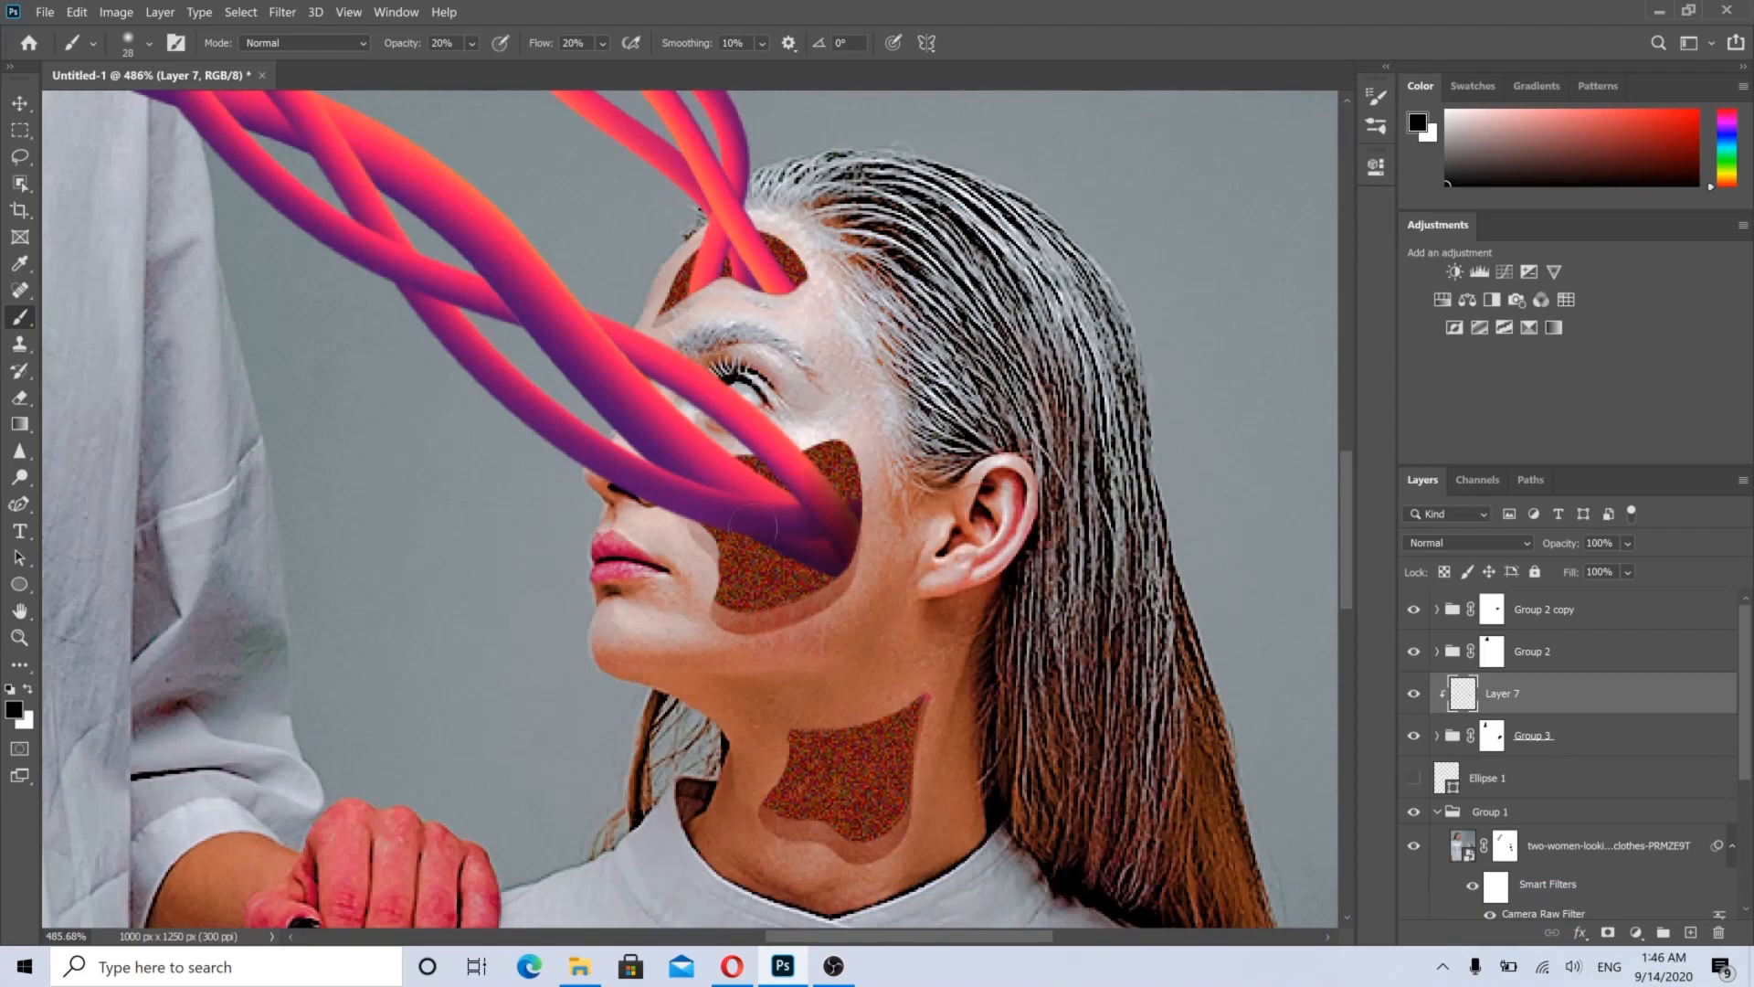
scroll(754, 526, "down", 10)
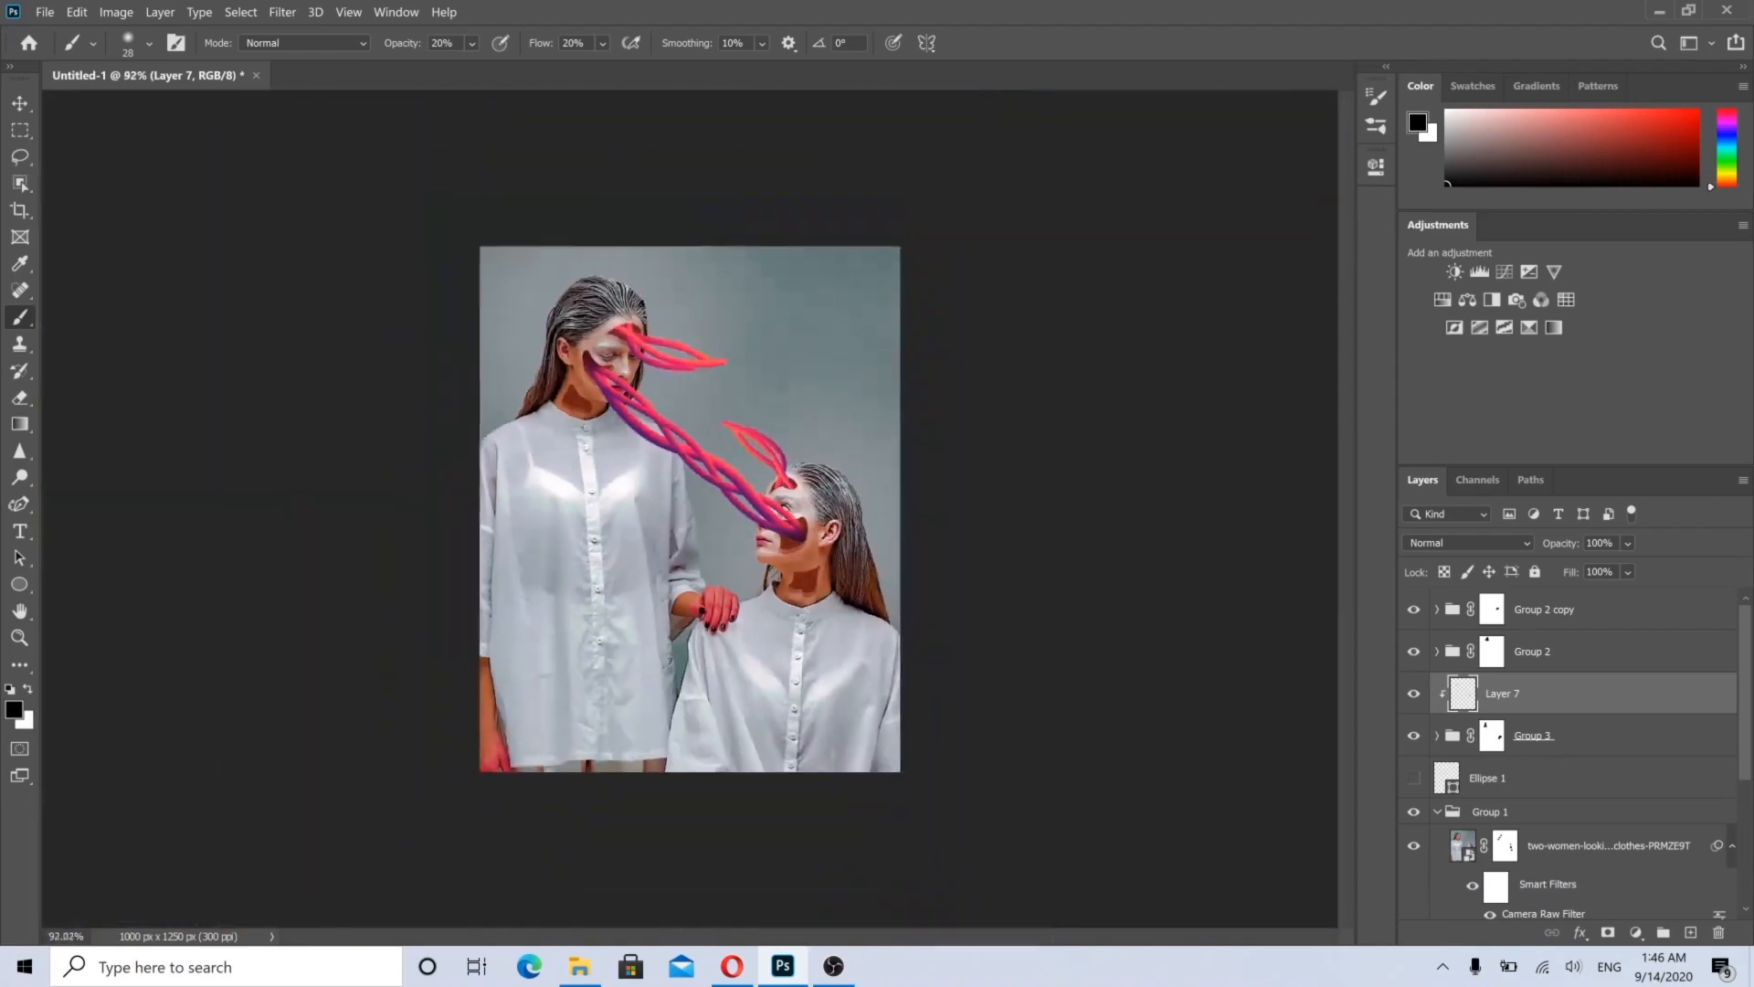
Step: Add a new layer above Color Fill 1 and paint soft black shadows inside the face openings with a 40% opacity brush
key("v")
scroll(738, 395, "up", 4)
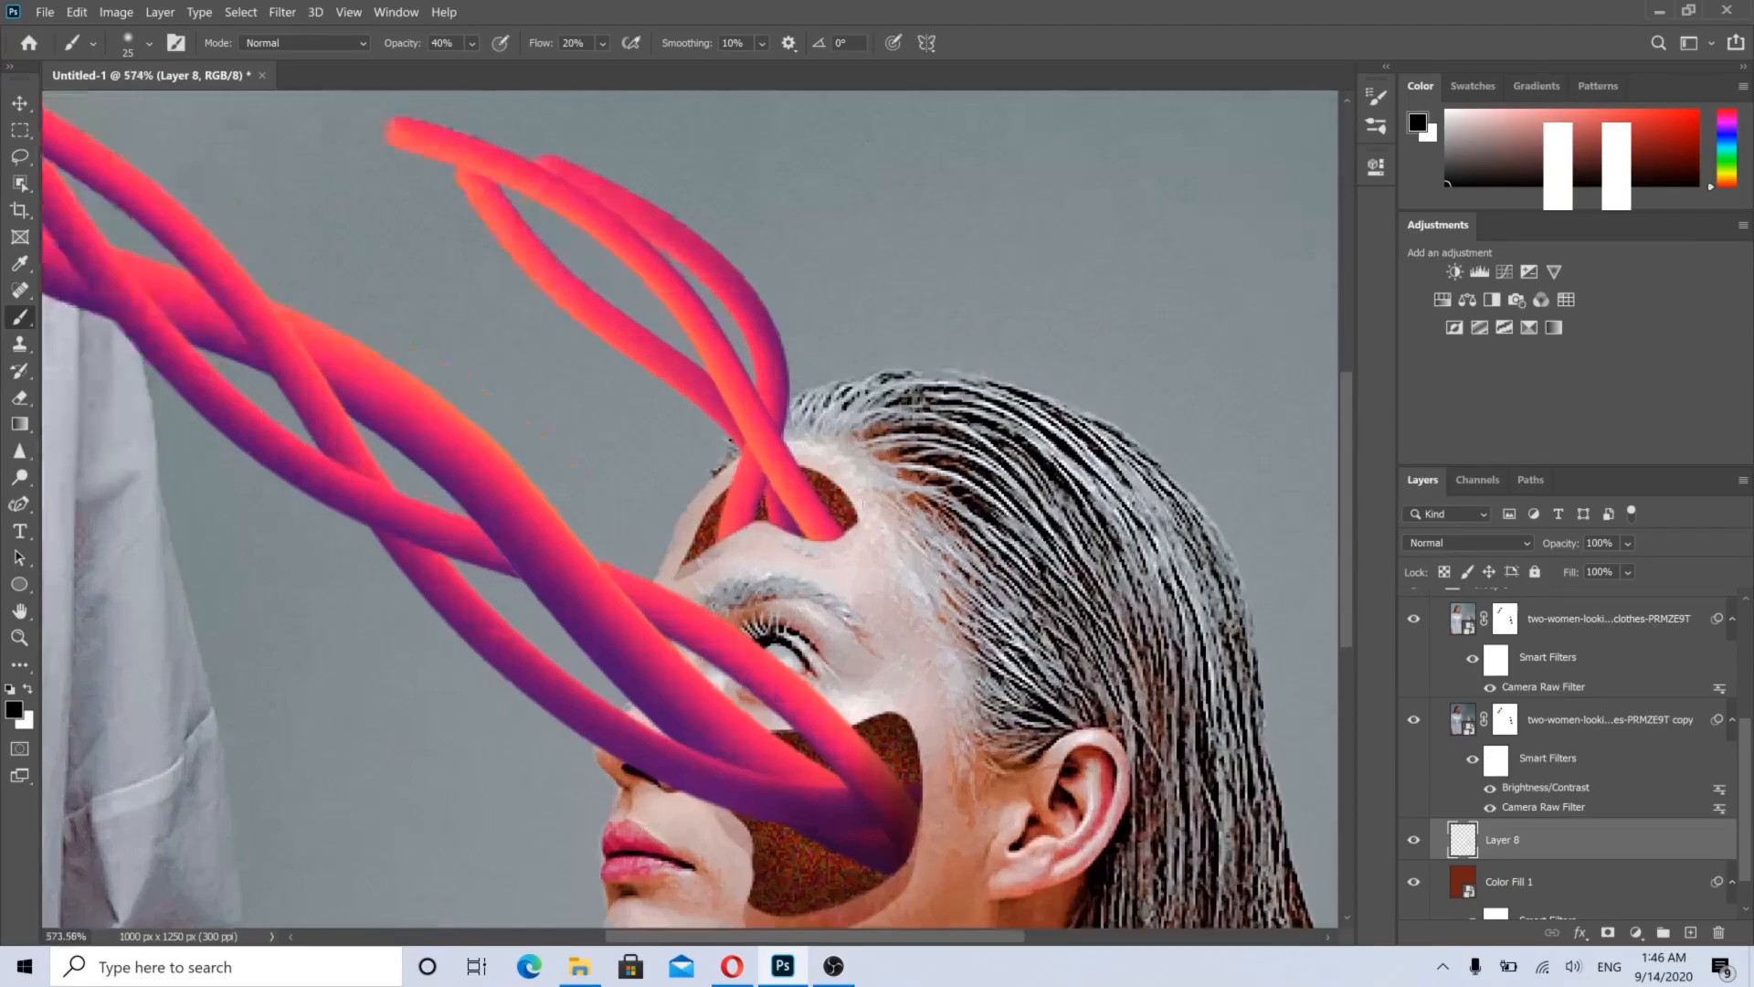
key("space")
key("space")
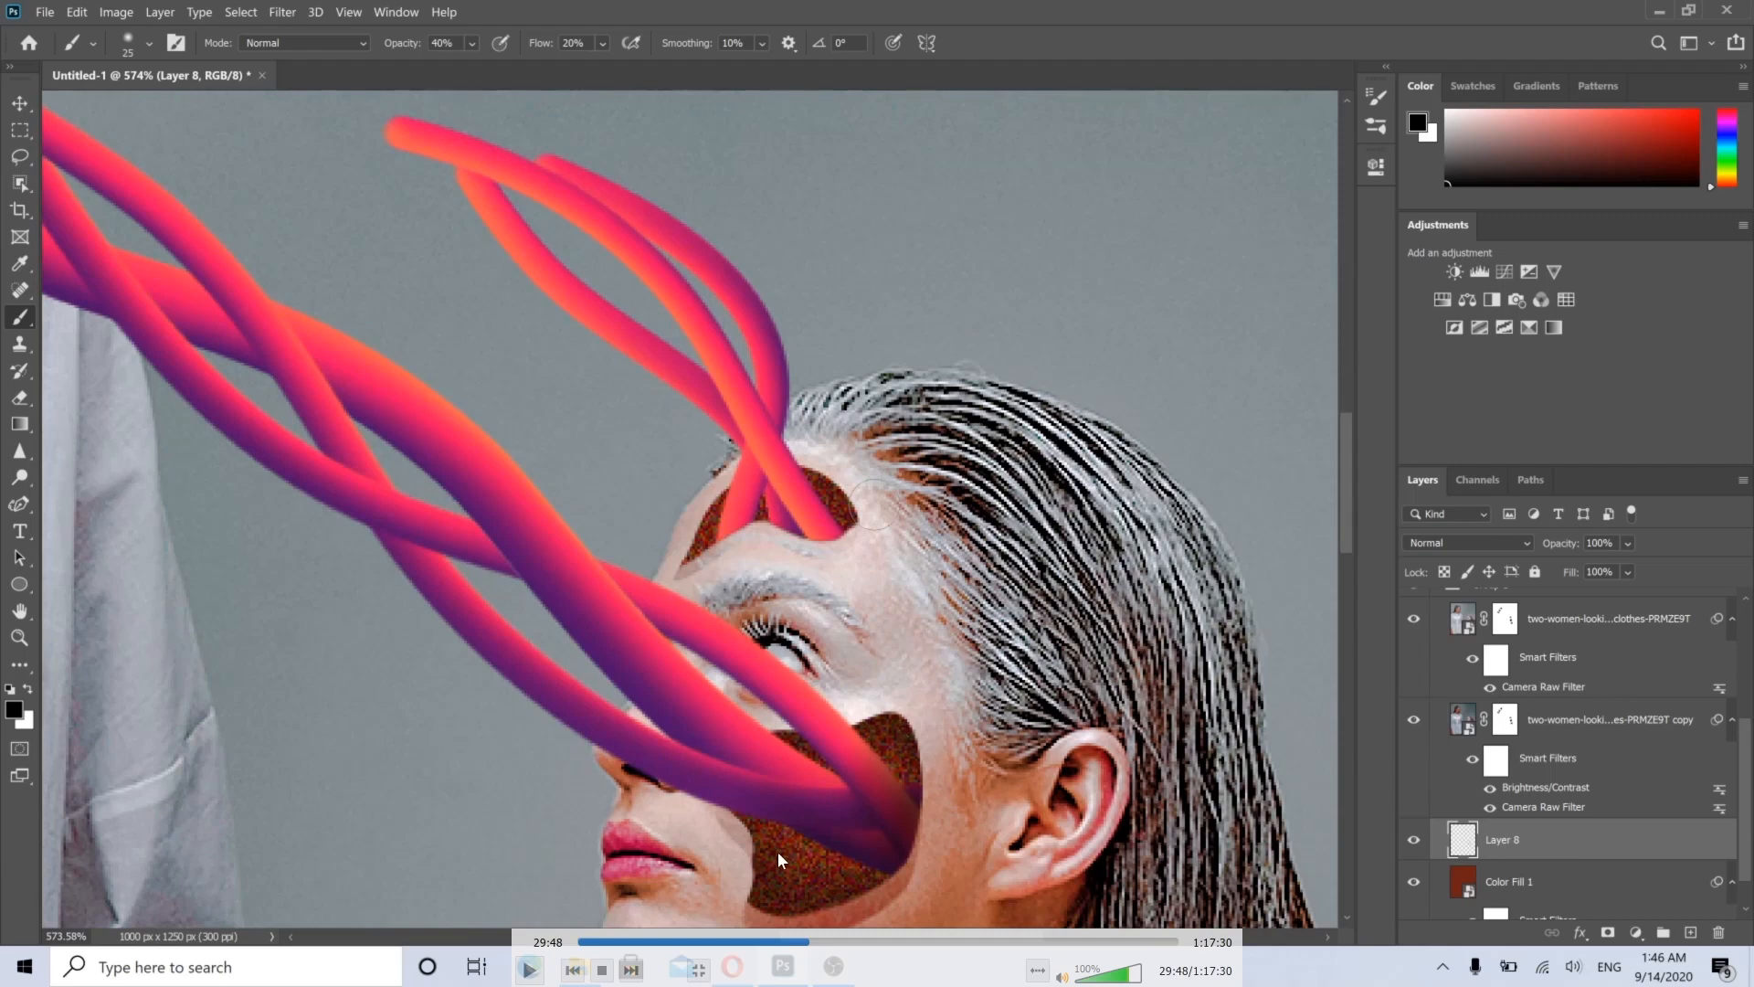
key("space")
Step: Taper the free ends of the strands above the lower woman's forehead by painting black on the strand layer masks in Group 2 copy
key("]")
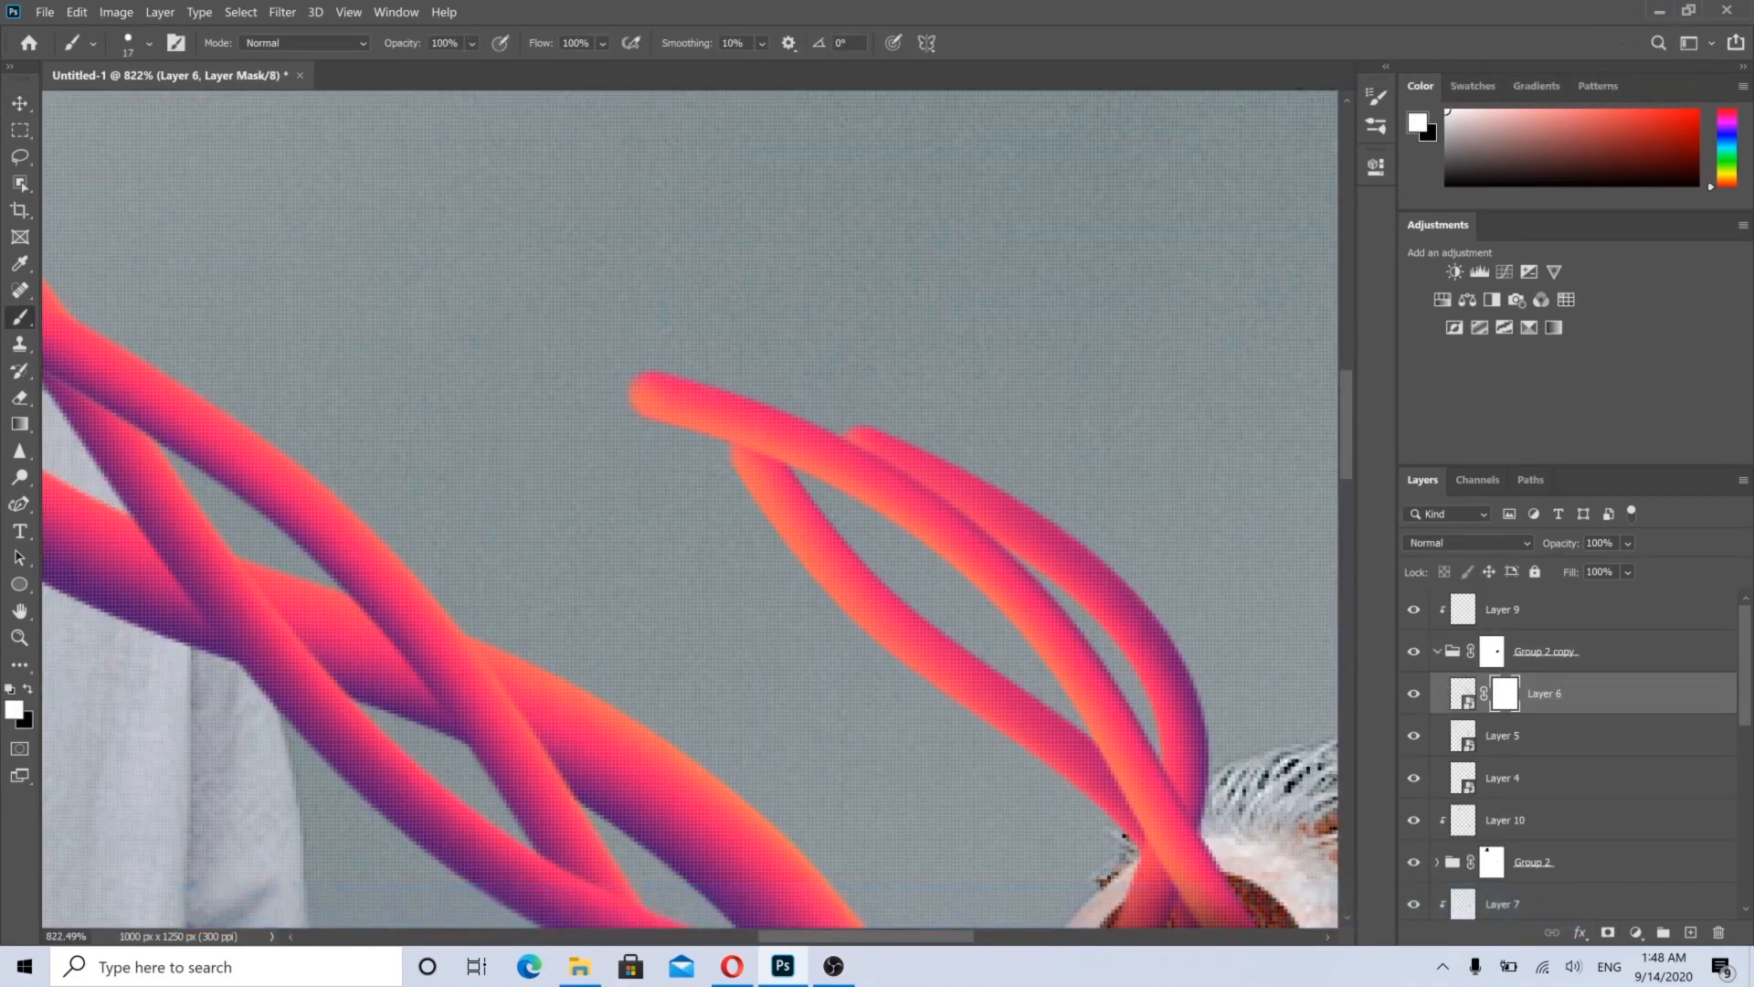
key("x")
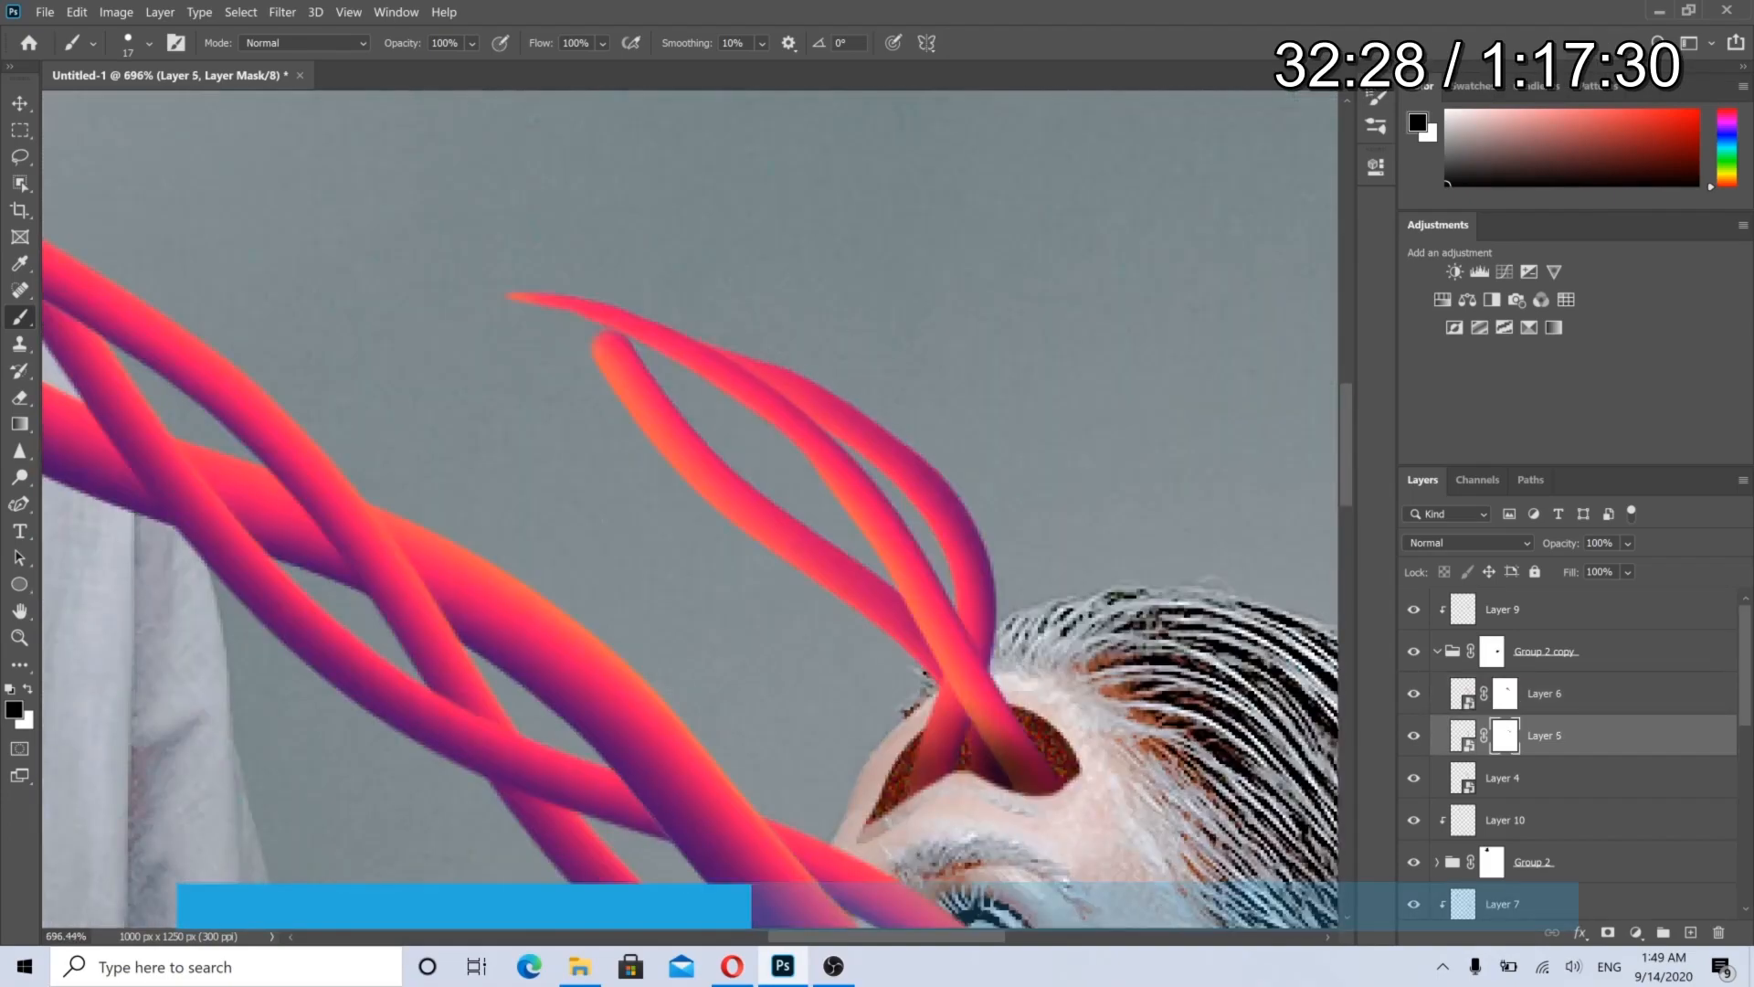
key("space")
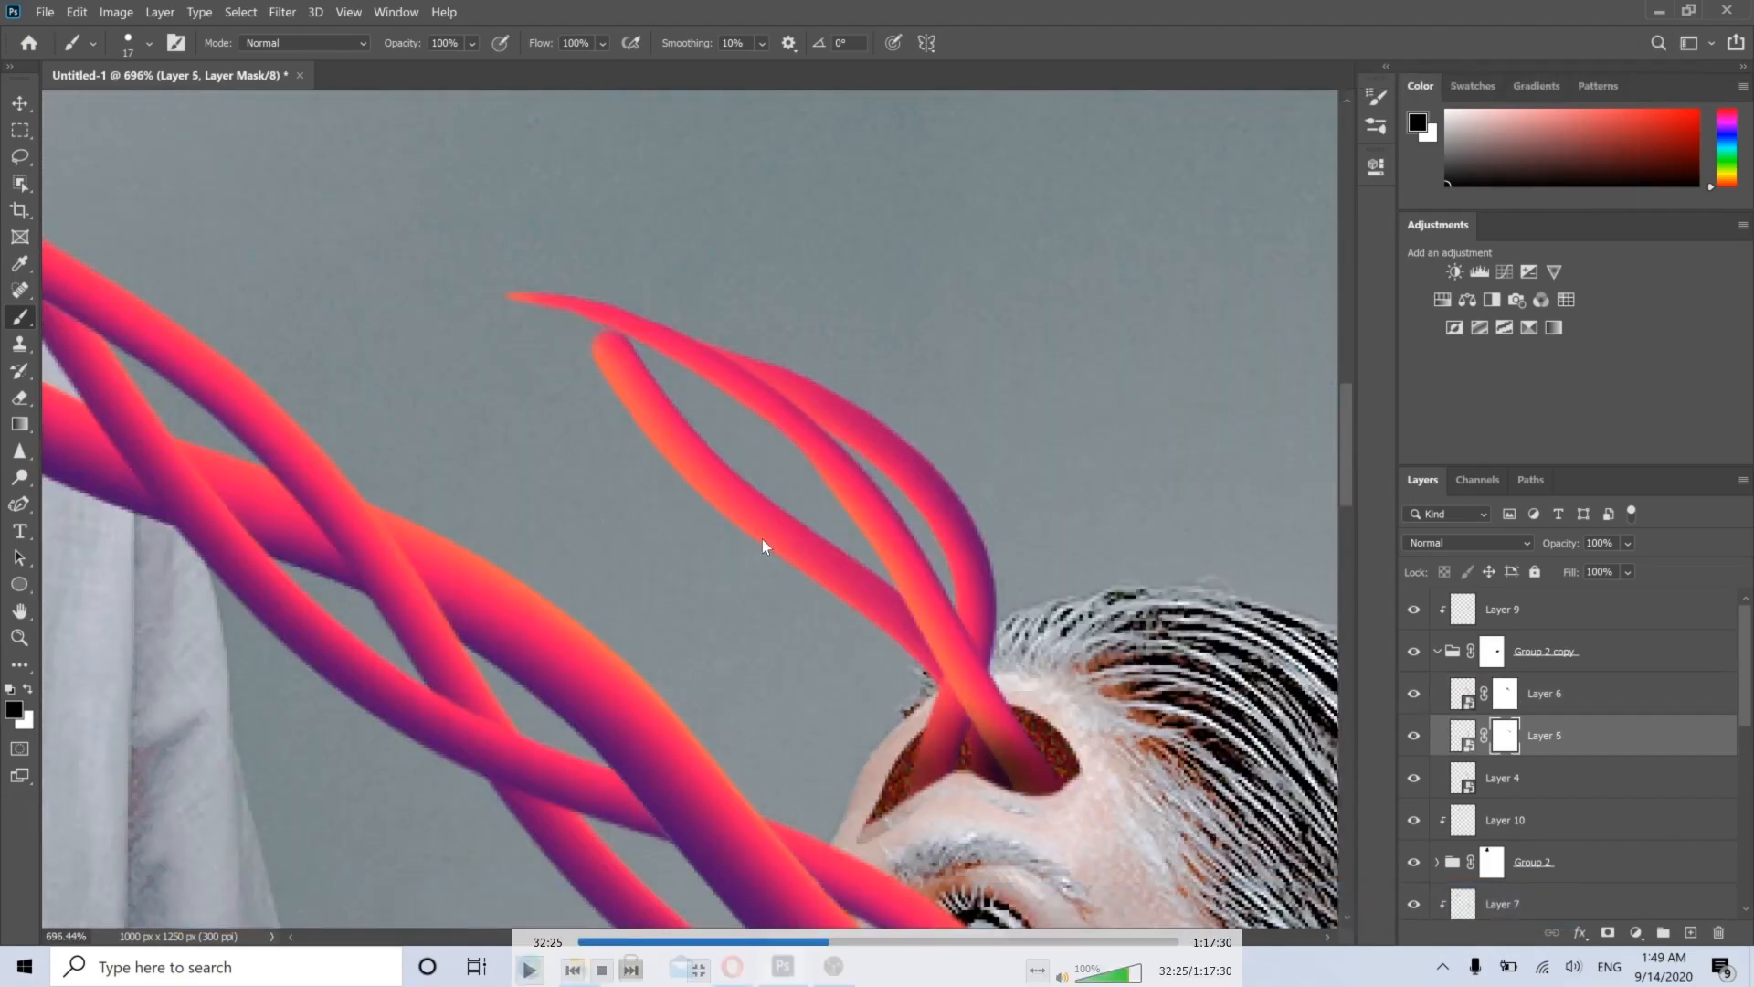
key("shift+Left")
key("shift+Left")
key("shift+Left")
key("shift+Left")
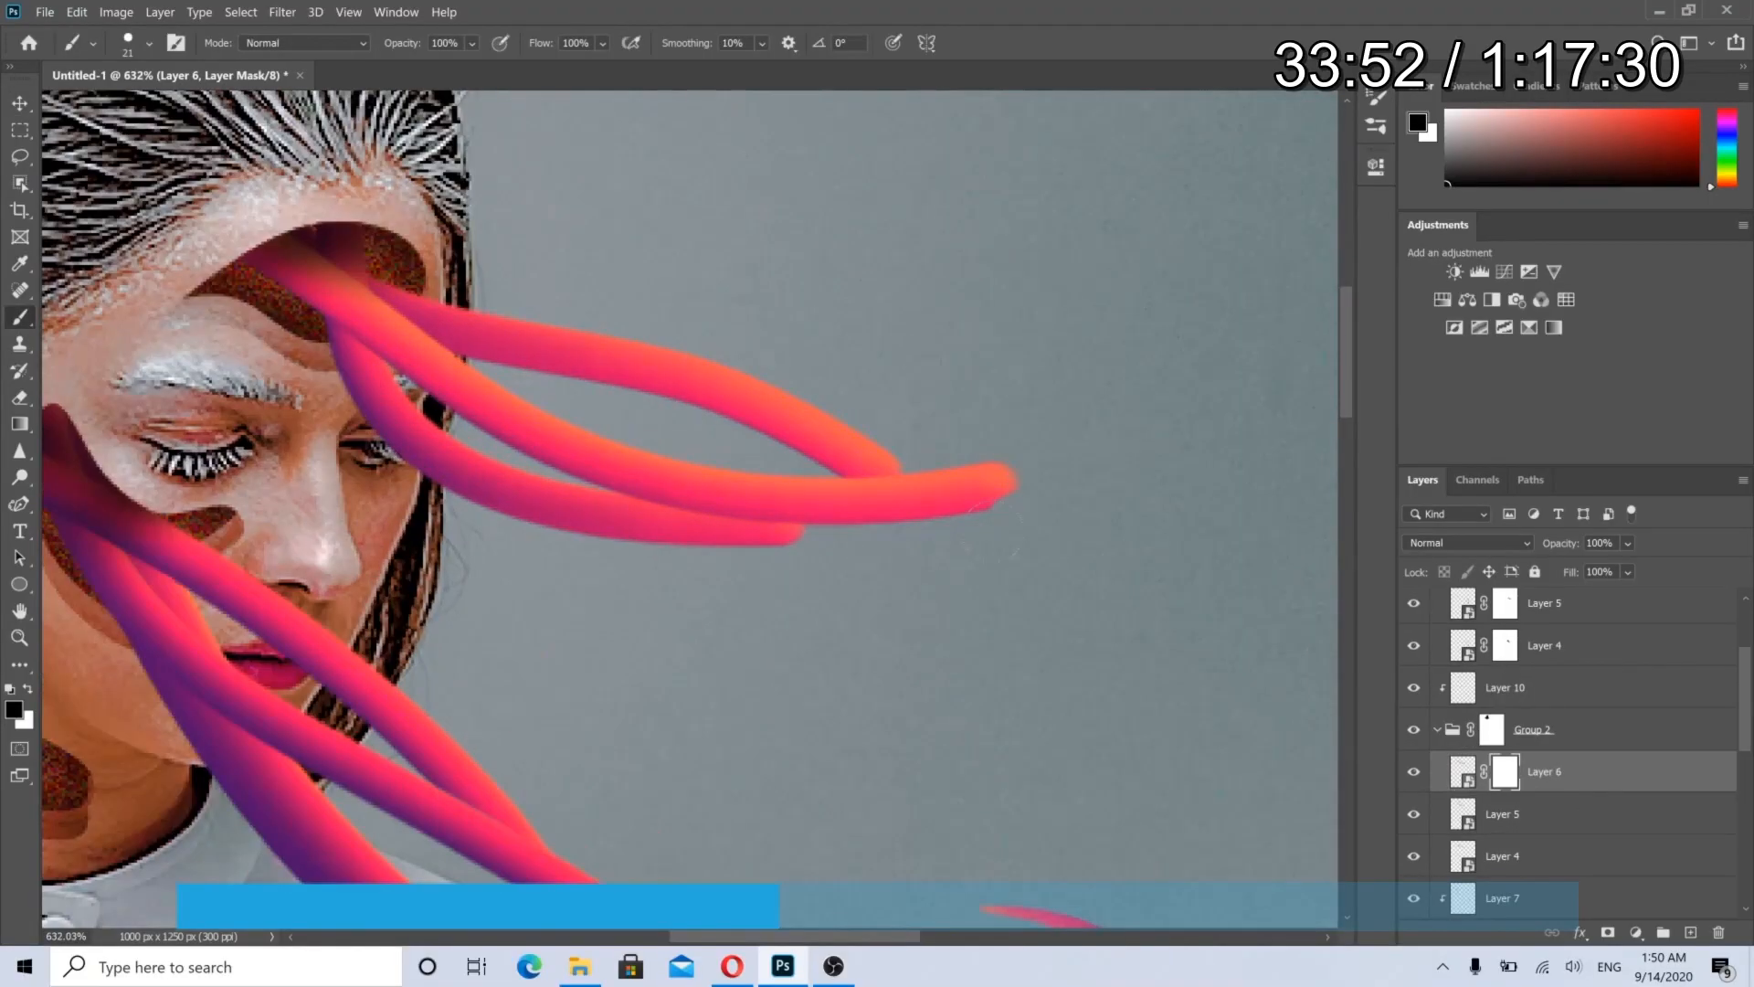
Step: Taper the tip of the longest strand from the taller woman's forehead by painting black on the Layer 6 mask in Group 2
left_click_drag(994, 533, 955, 544)
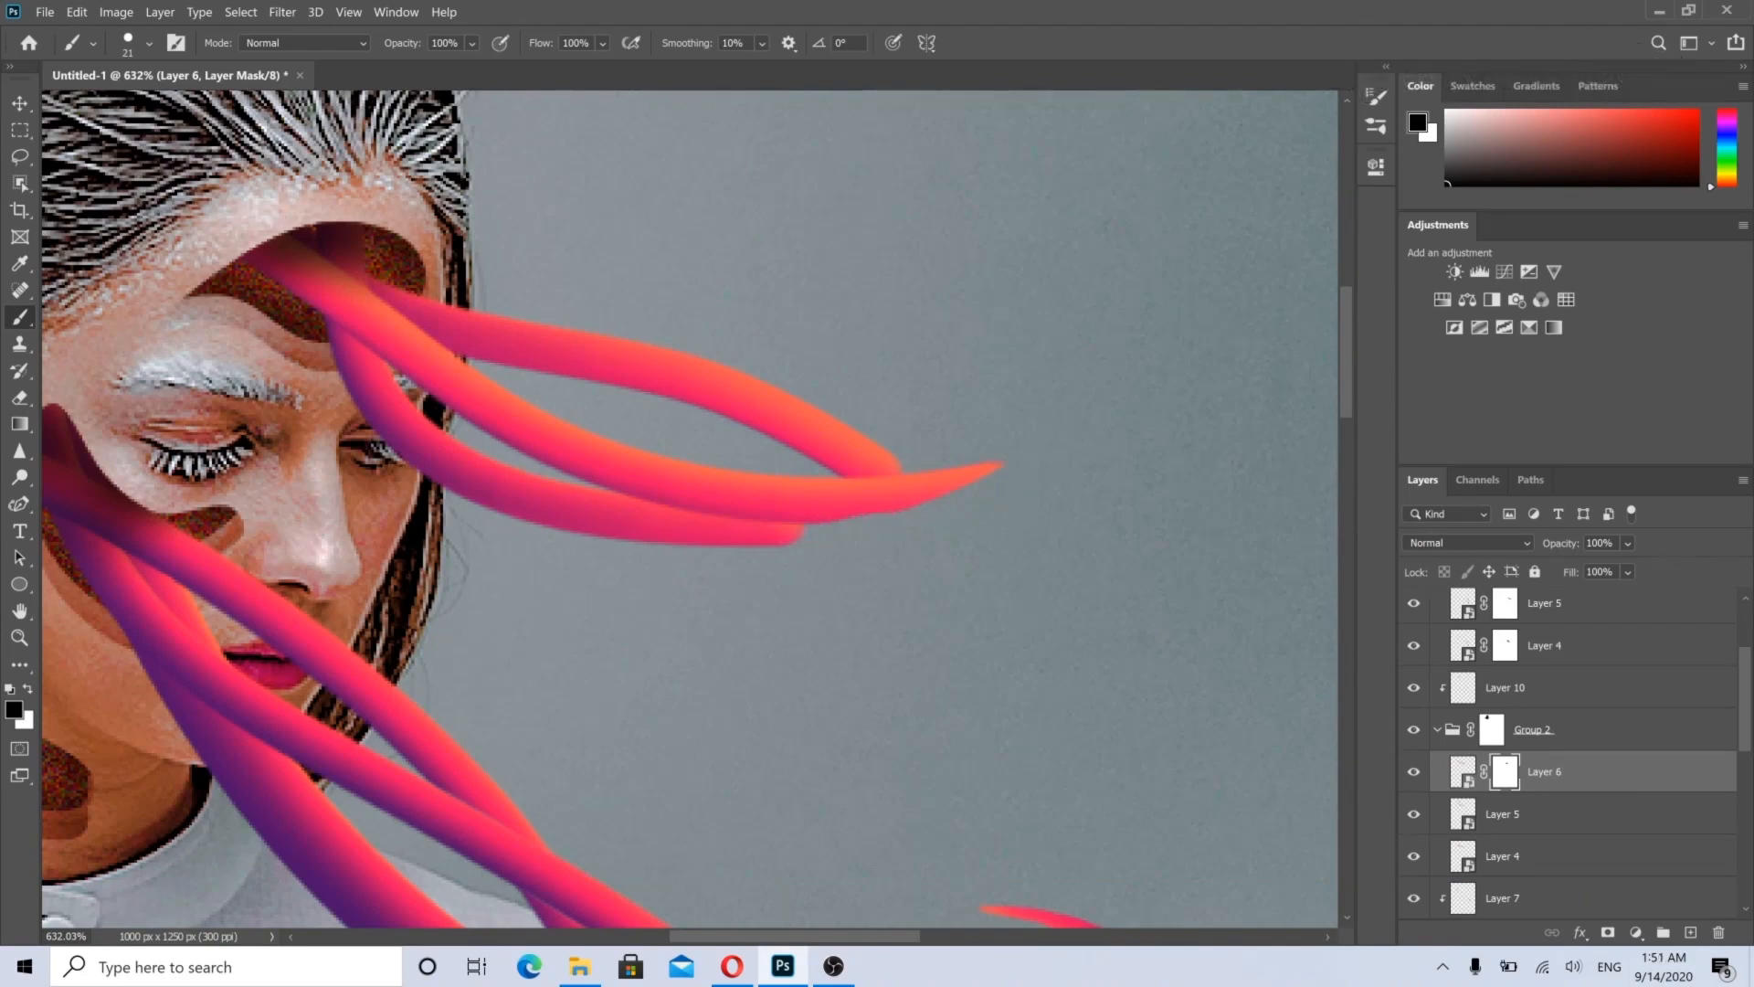
scroll(811, 480, "up", 5)
right_click(976, 591, "alt")
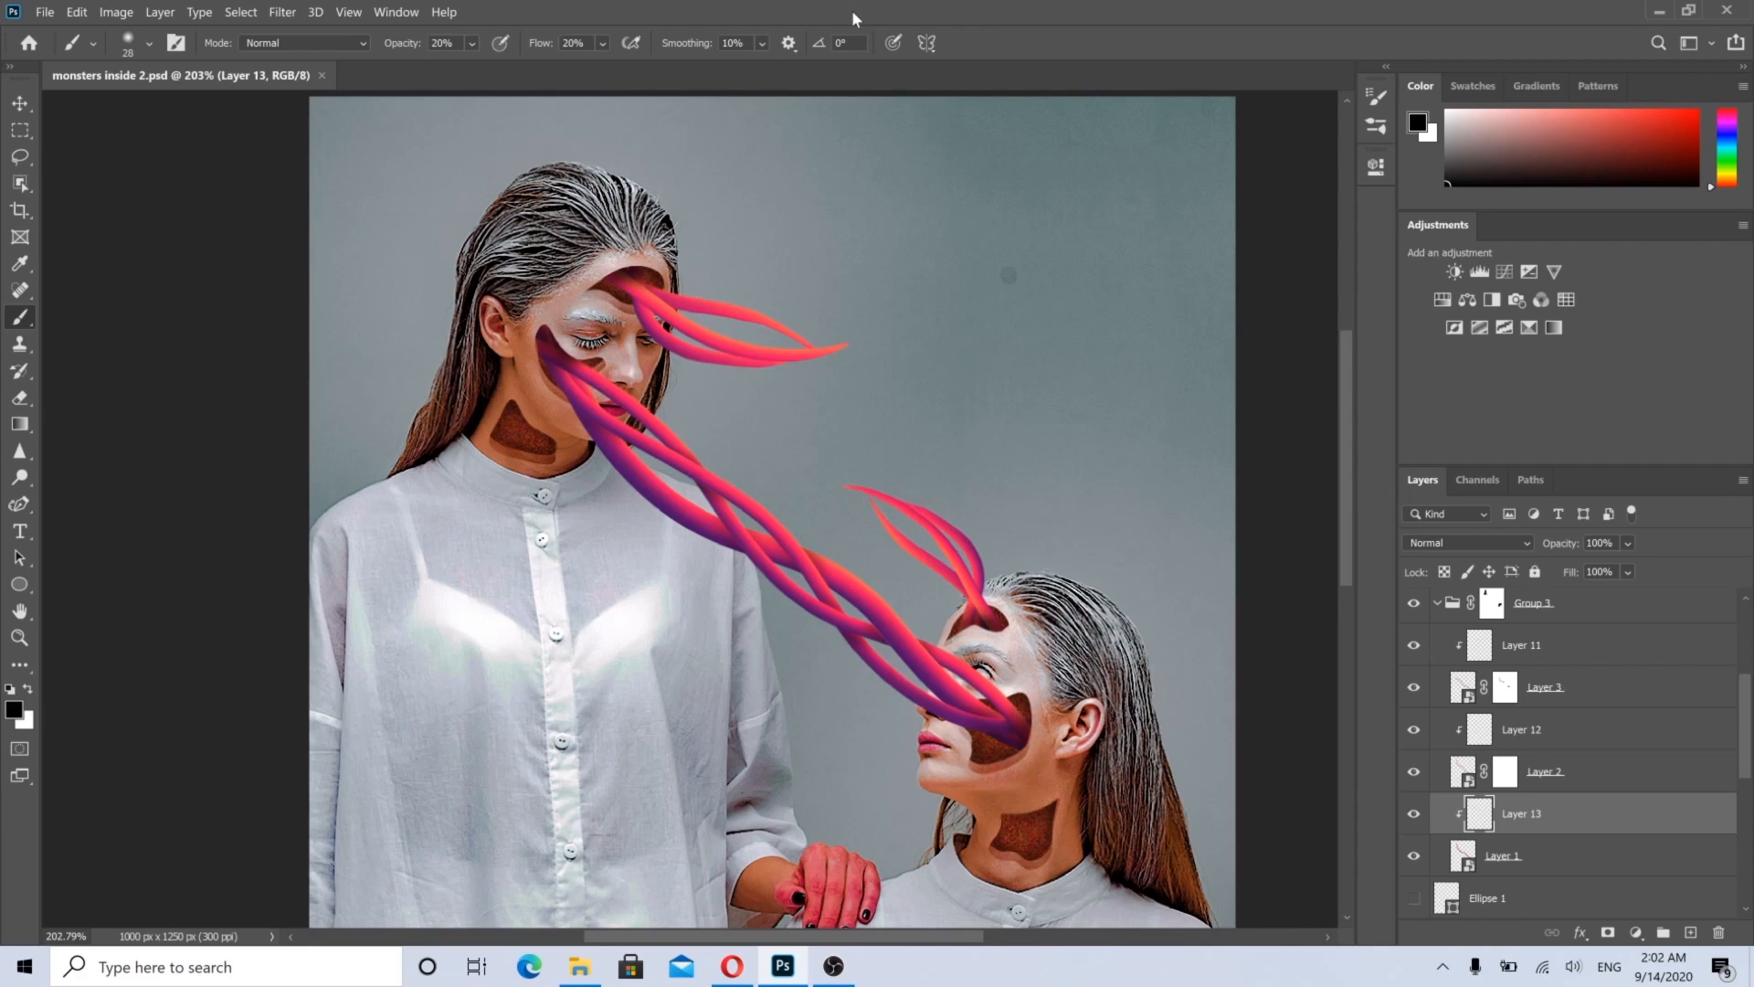
Step: Try to pull the middle of the connecting strands downward with a single middle Puppet Warp pin
key("space")
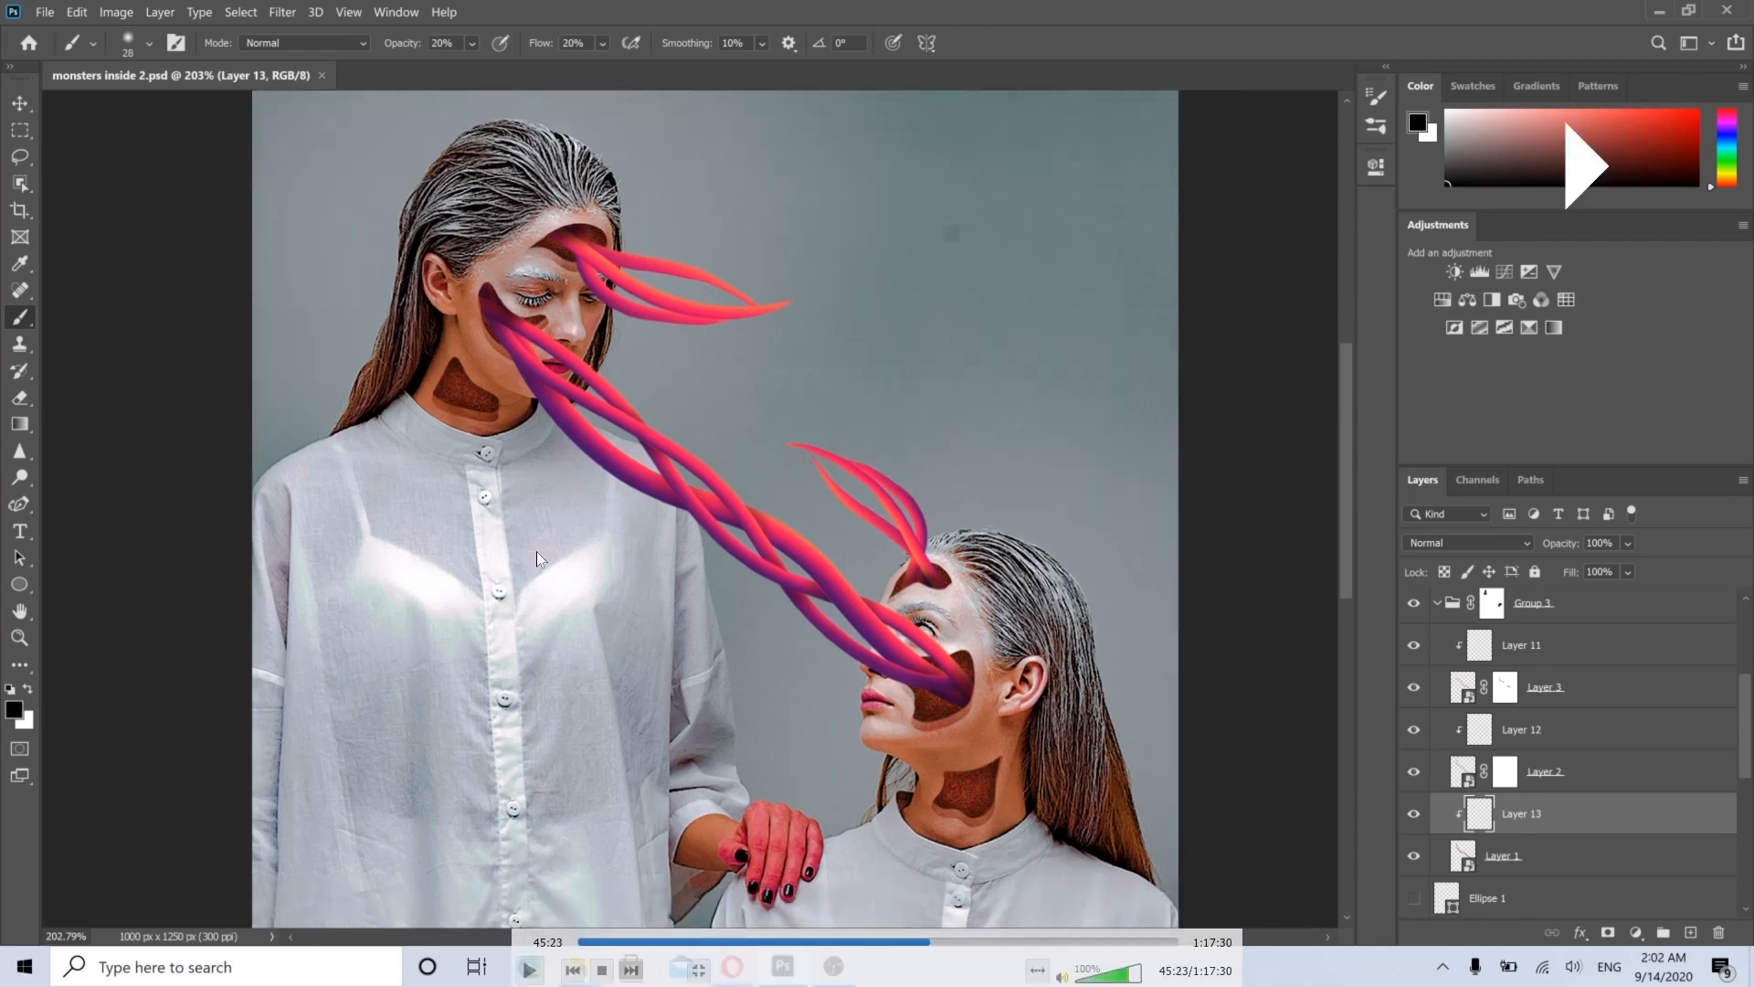
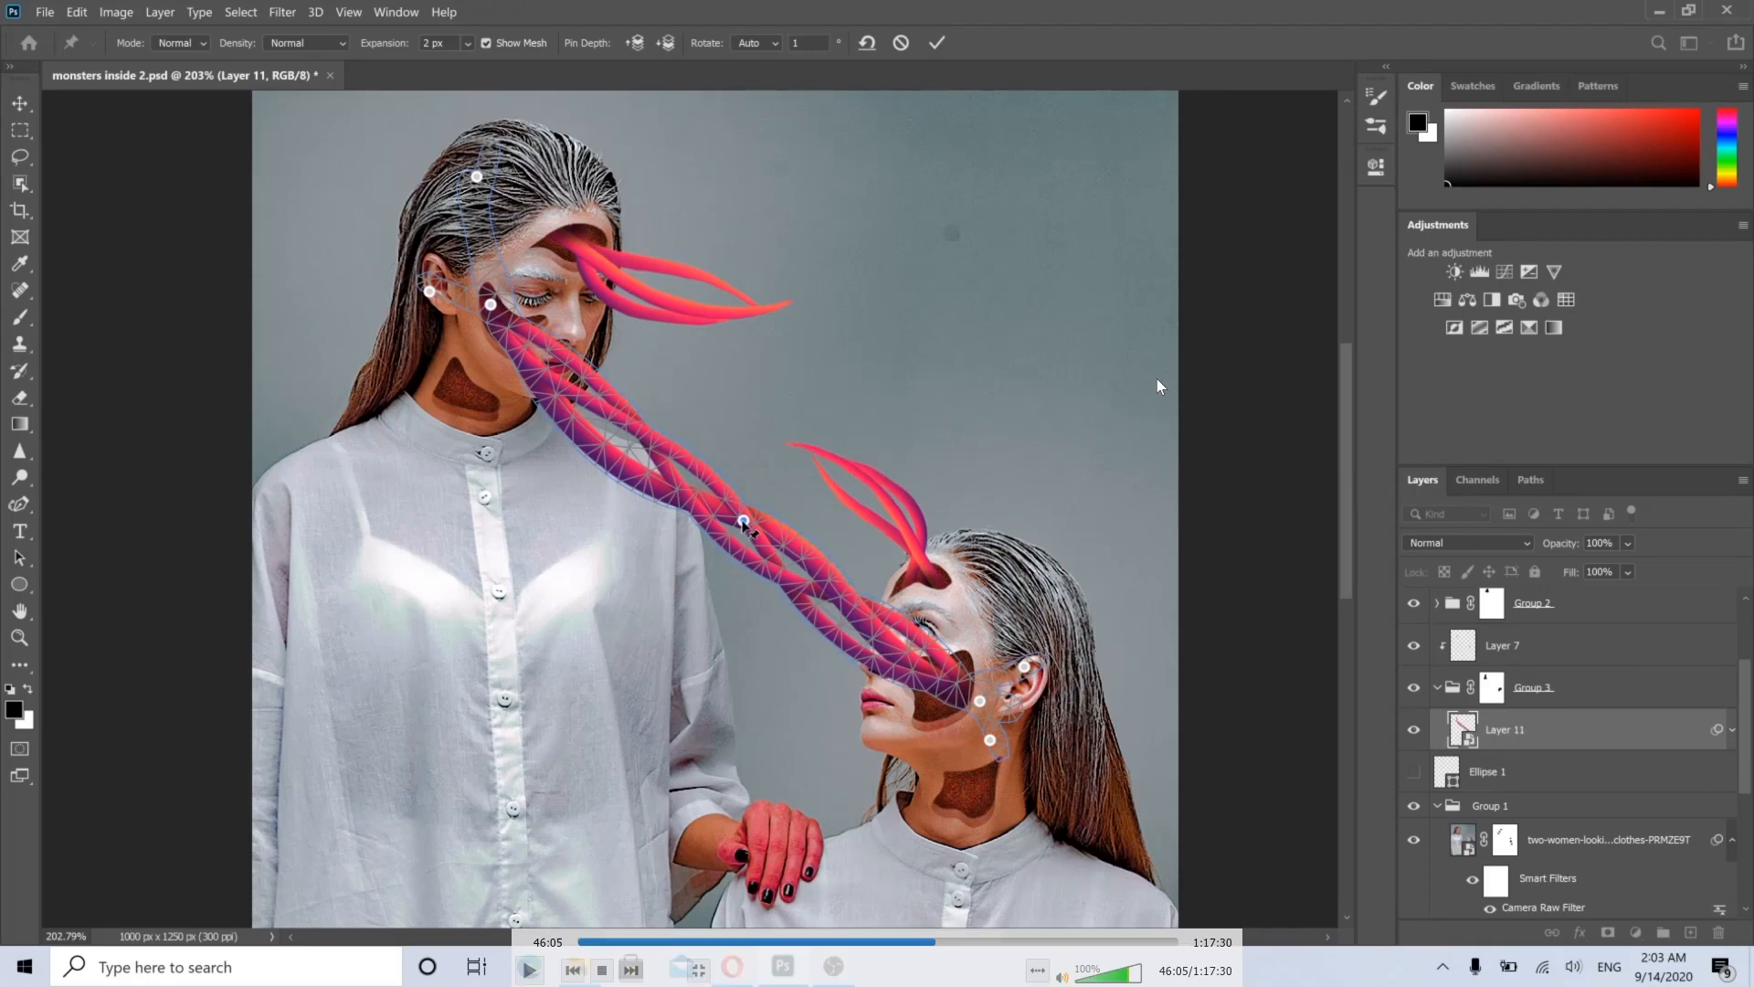
left_click_drag(743, 520, 713, 564)
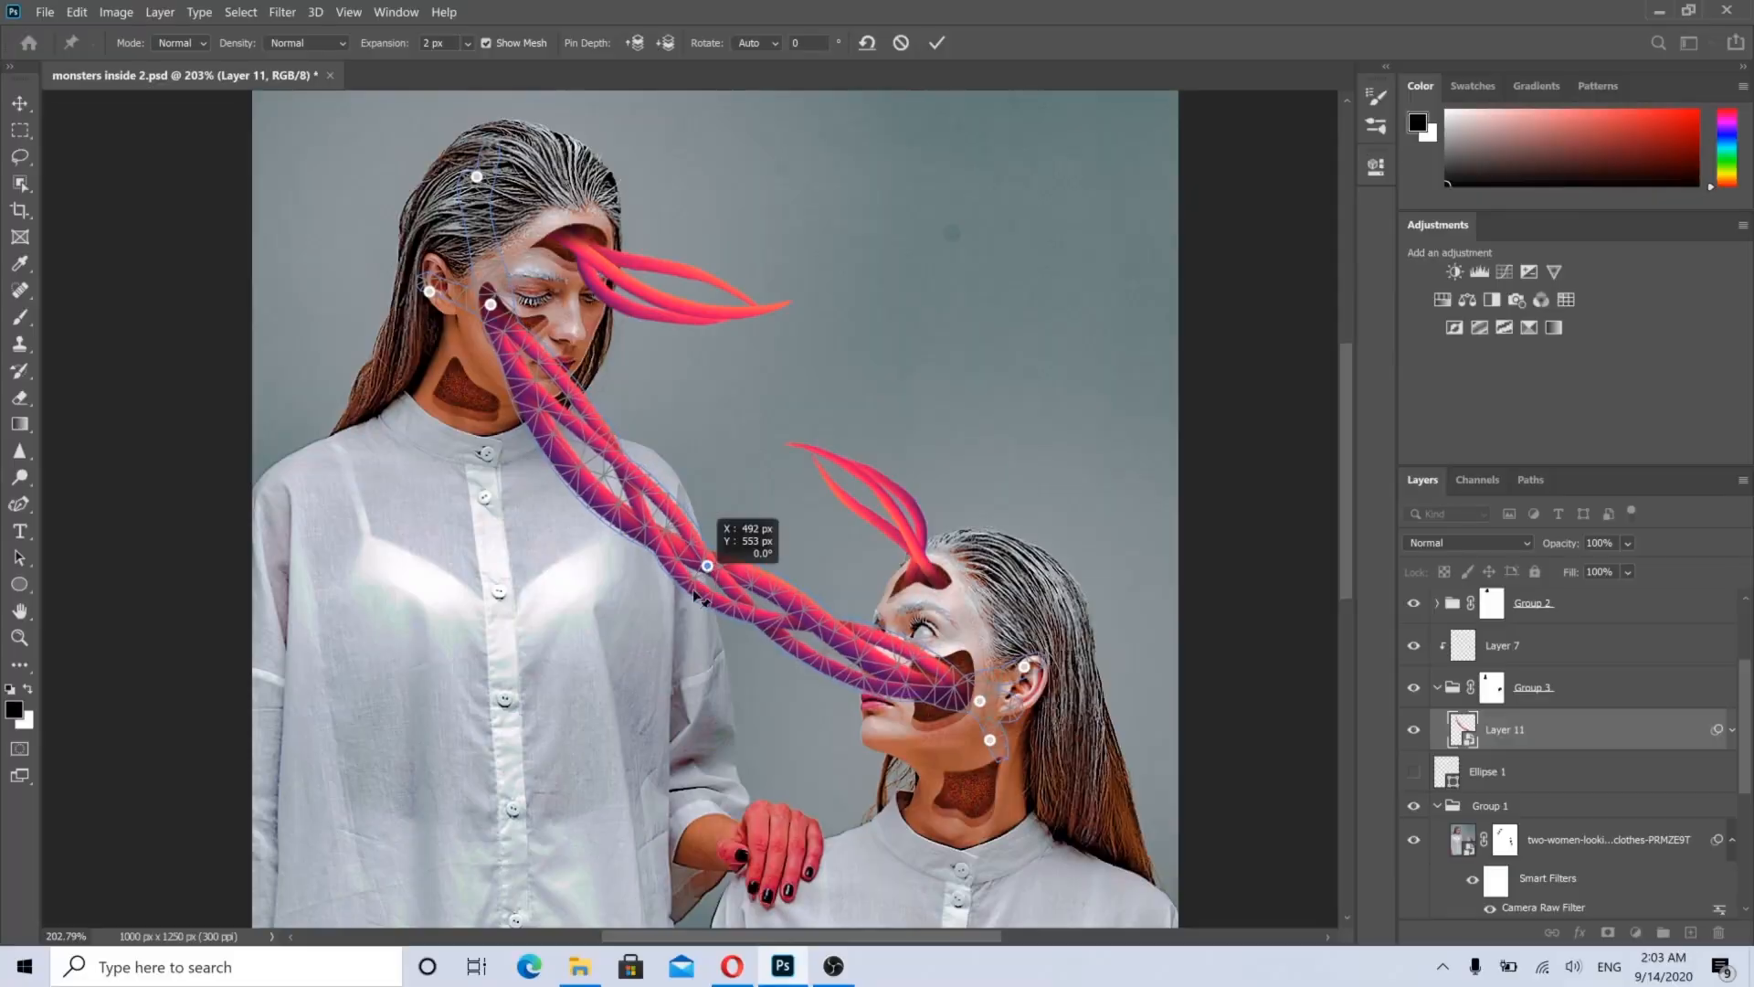
left_click_drag(708, 572, 694, 578)
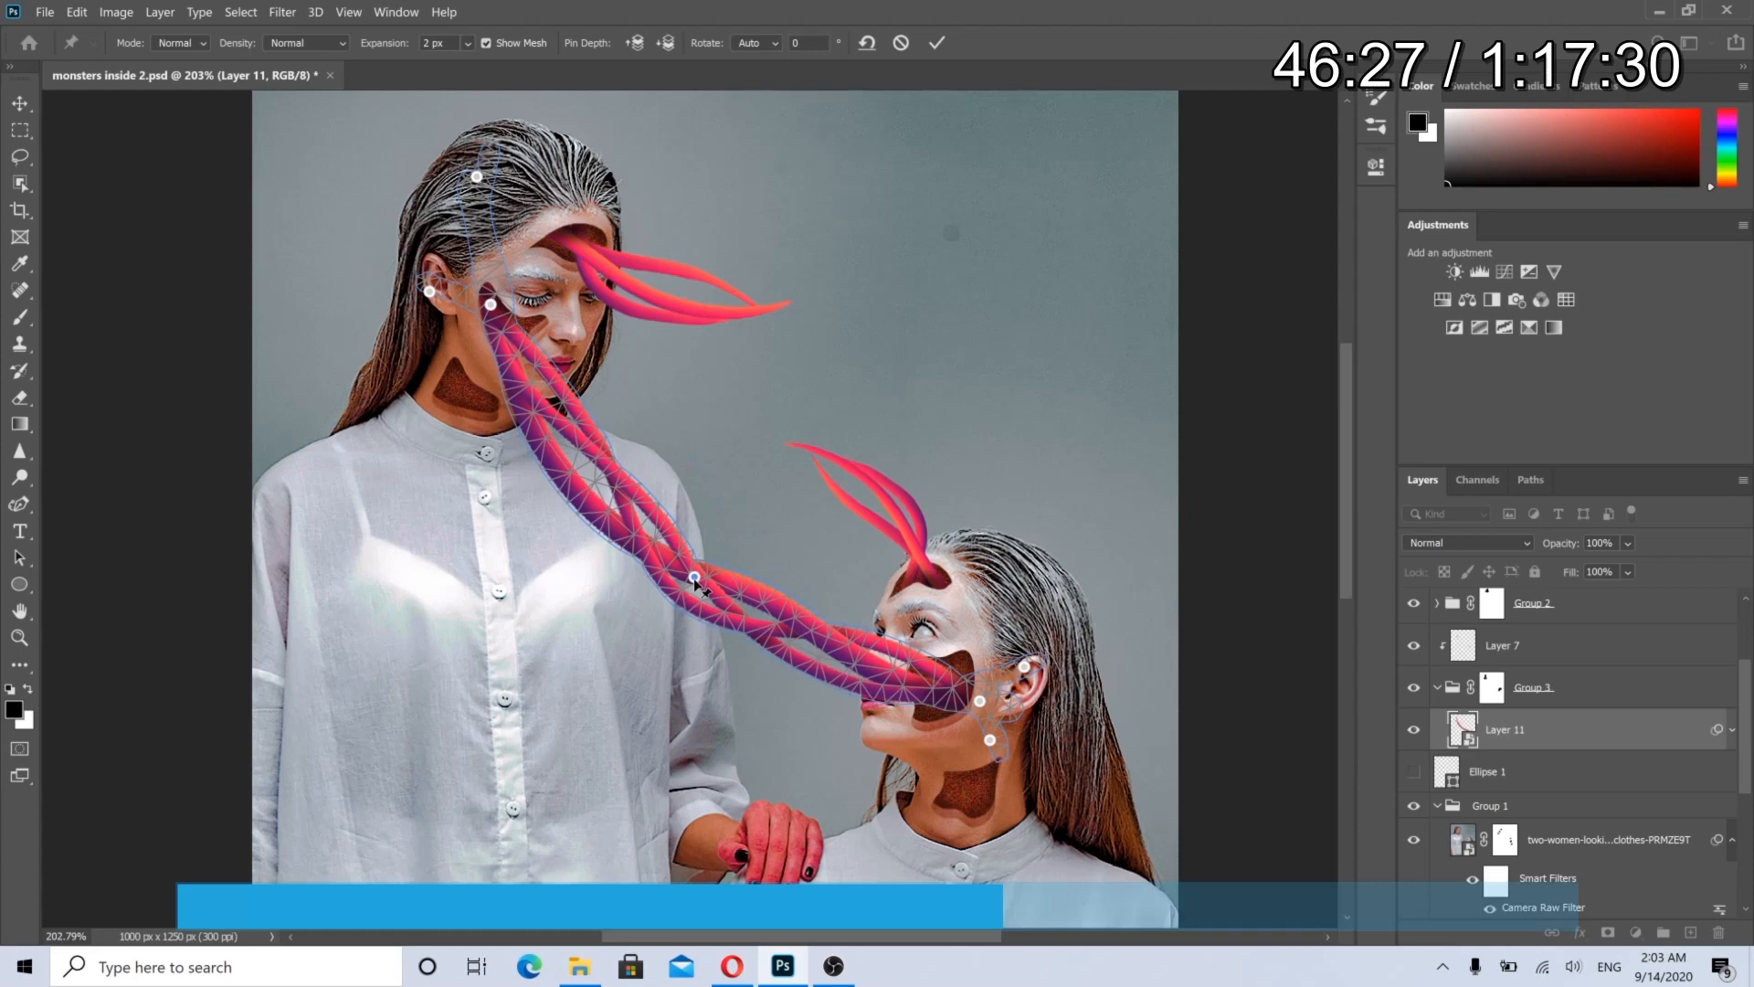
left_click_drag(695, 578, 770, 612)
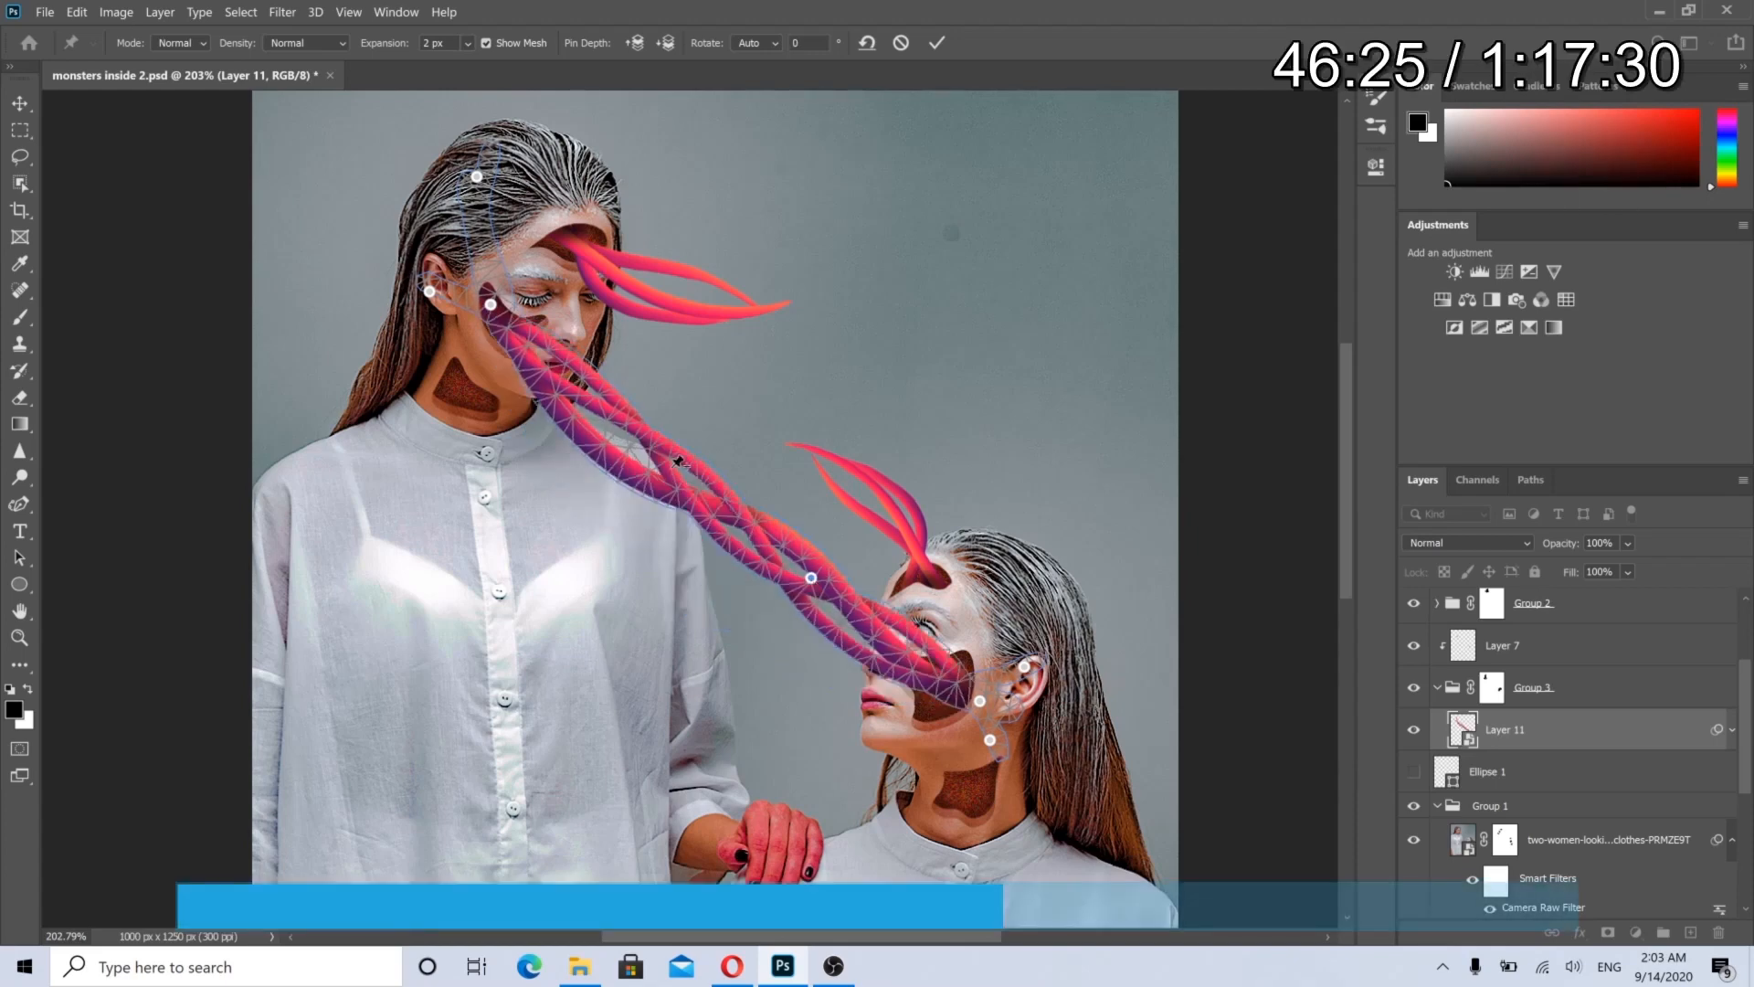
Step: Bend the connecting strands into a hanging curve with two Puppet Warp pins along their middle and apply the warp
left_click(655, 454)
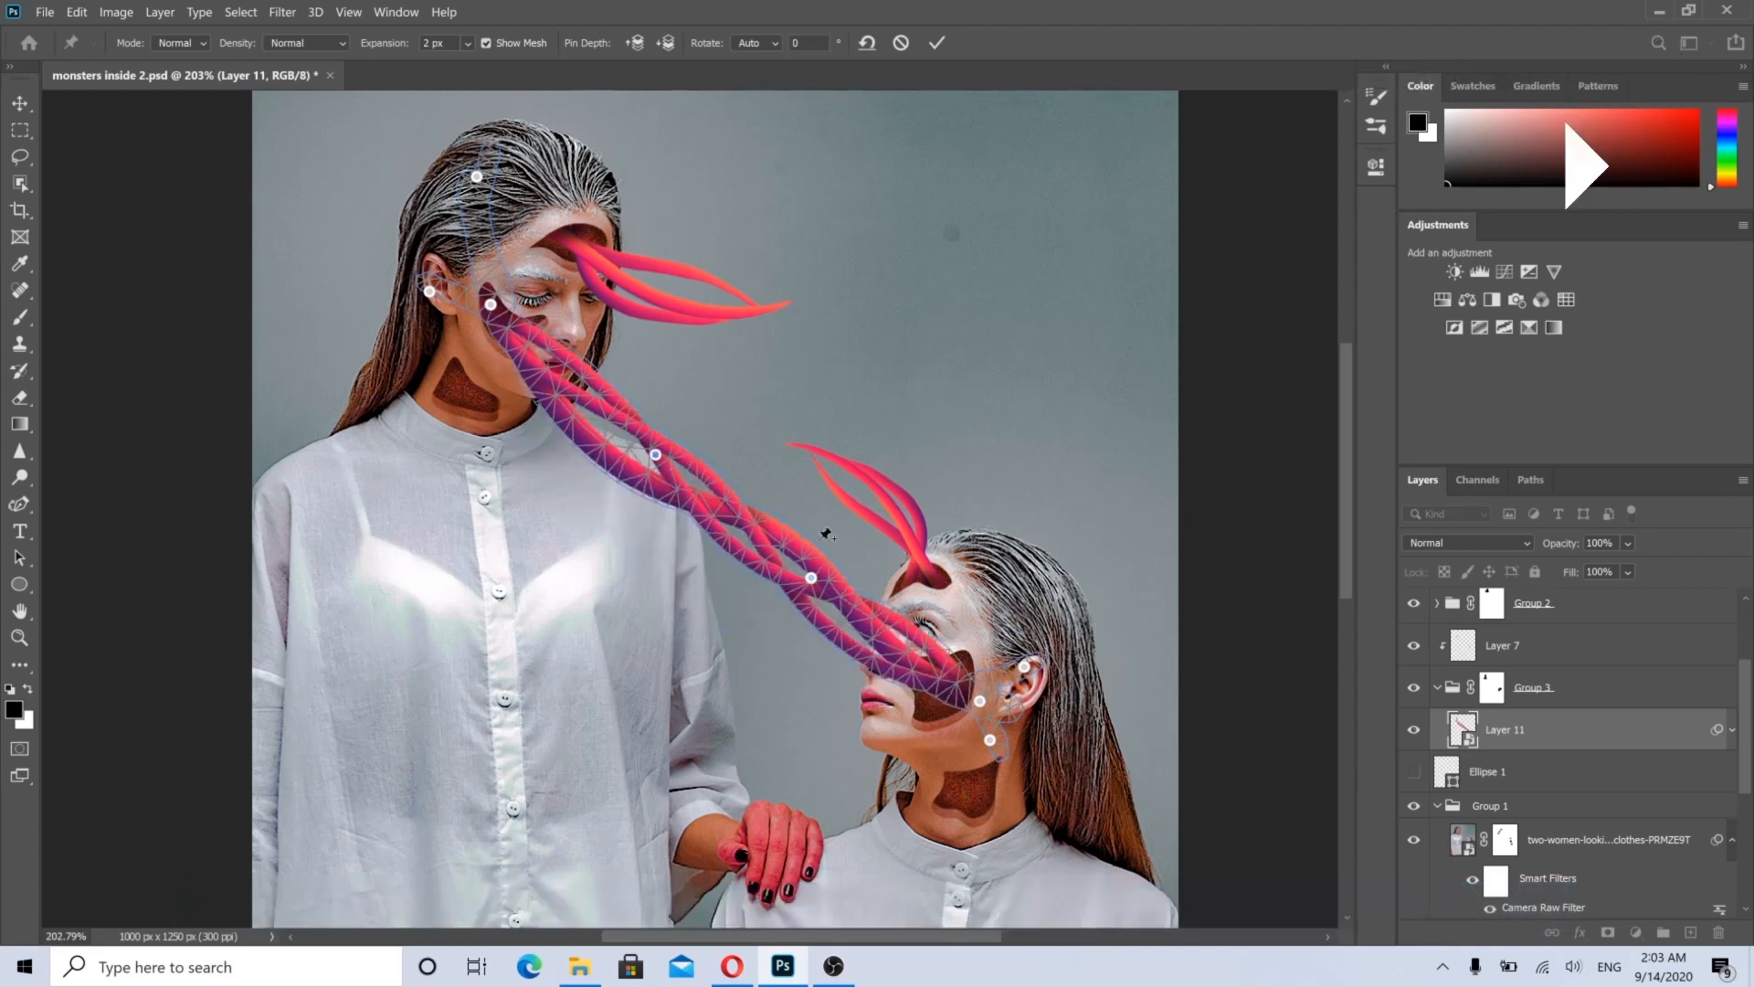
left_click_drag(804, 592, 779, 520)
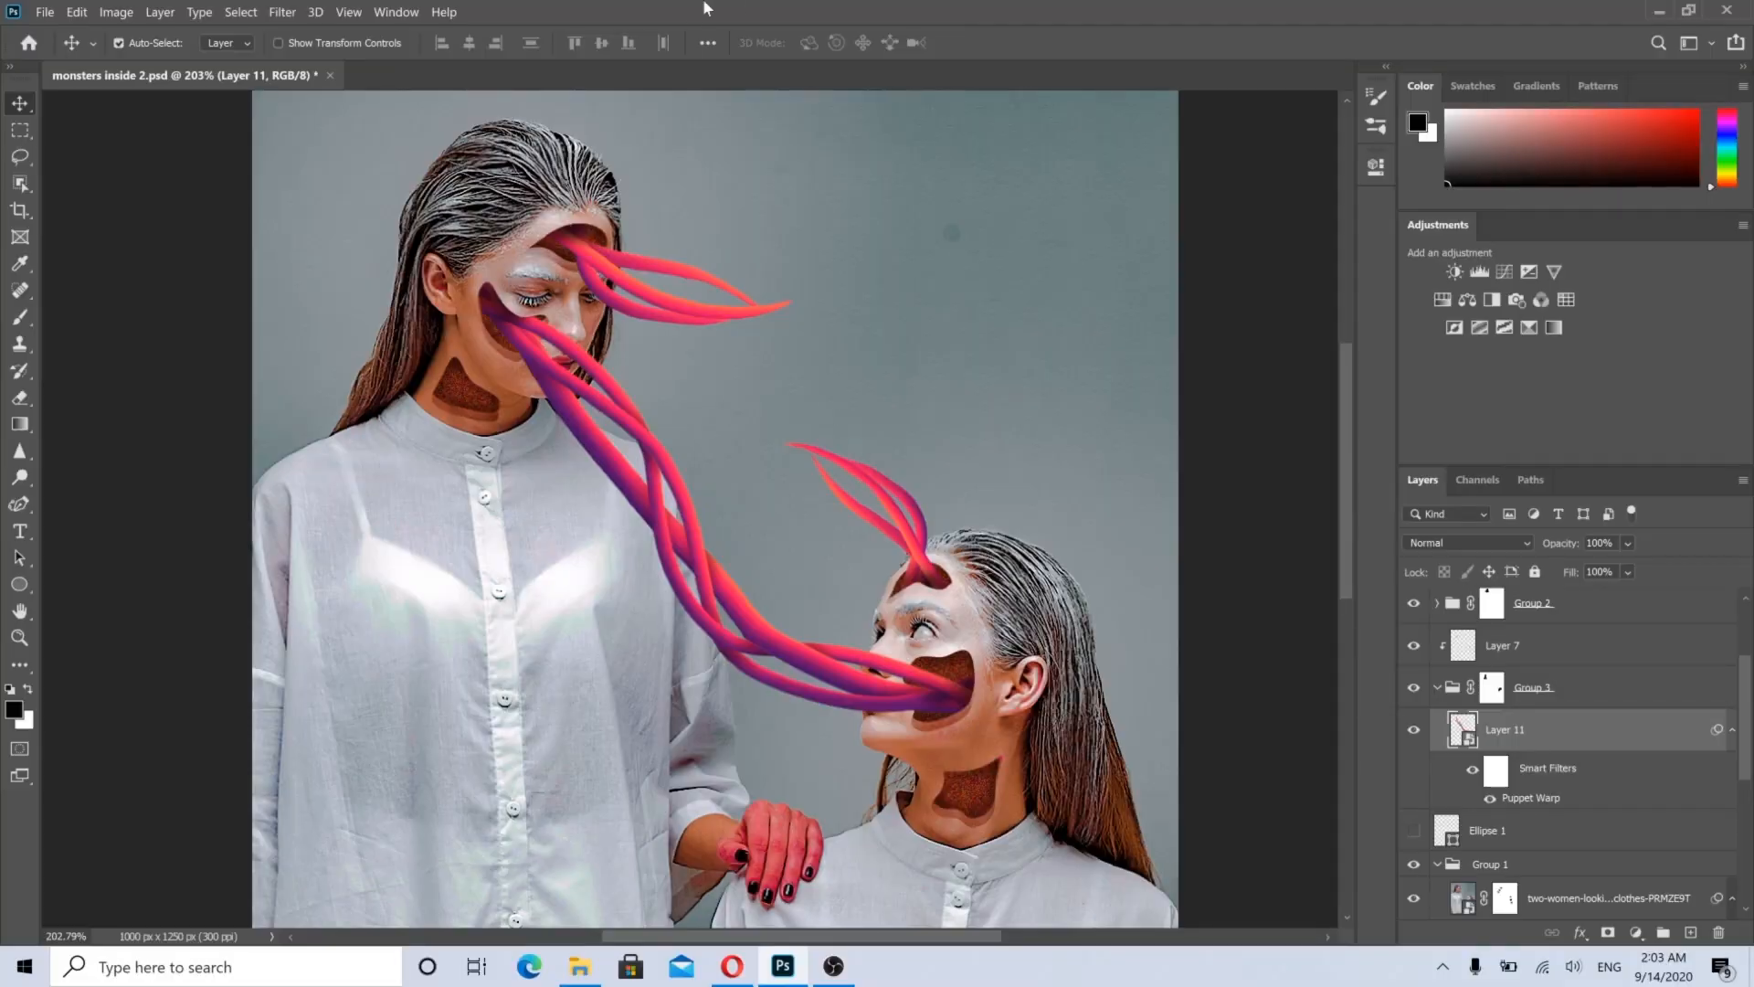
key("ctrl+minus")
key("ctrl+minus")
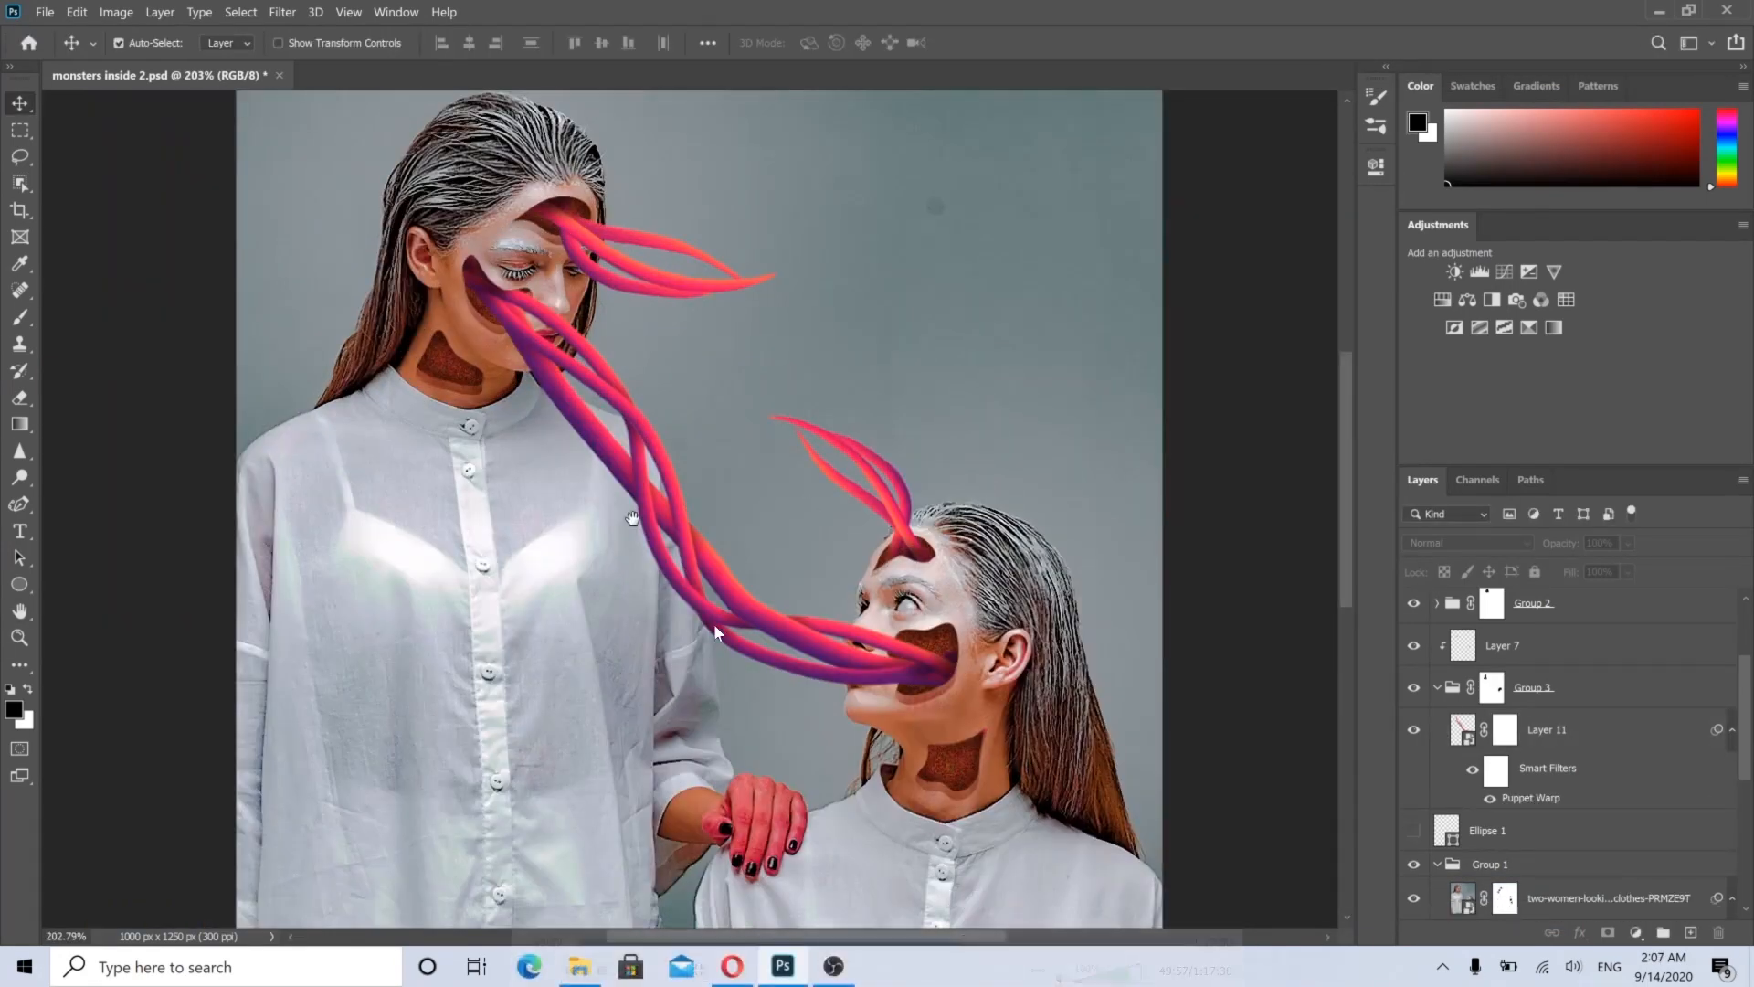
Step: Switch to File Explorer and open the finished image monsters inside 2.png from the posters folder 59
double_click(634, 847)
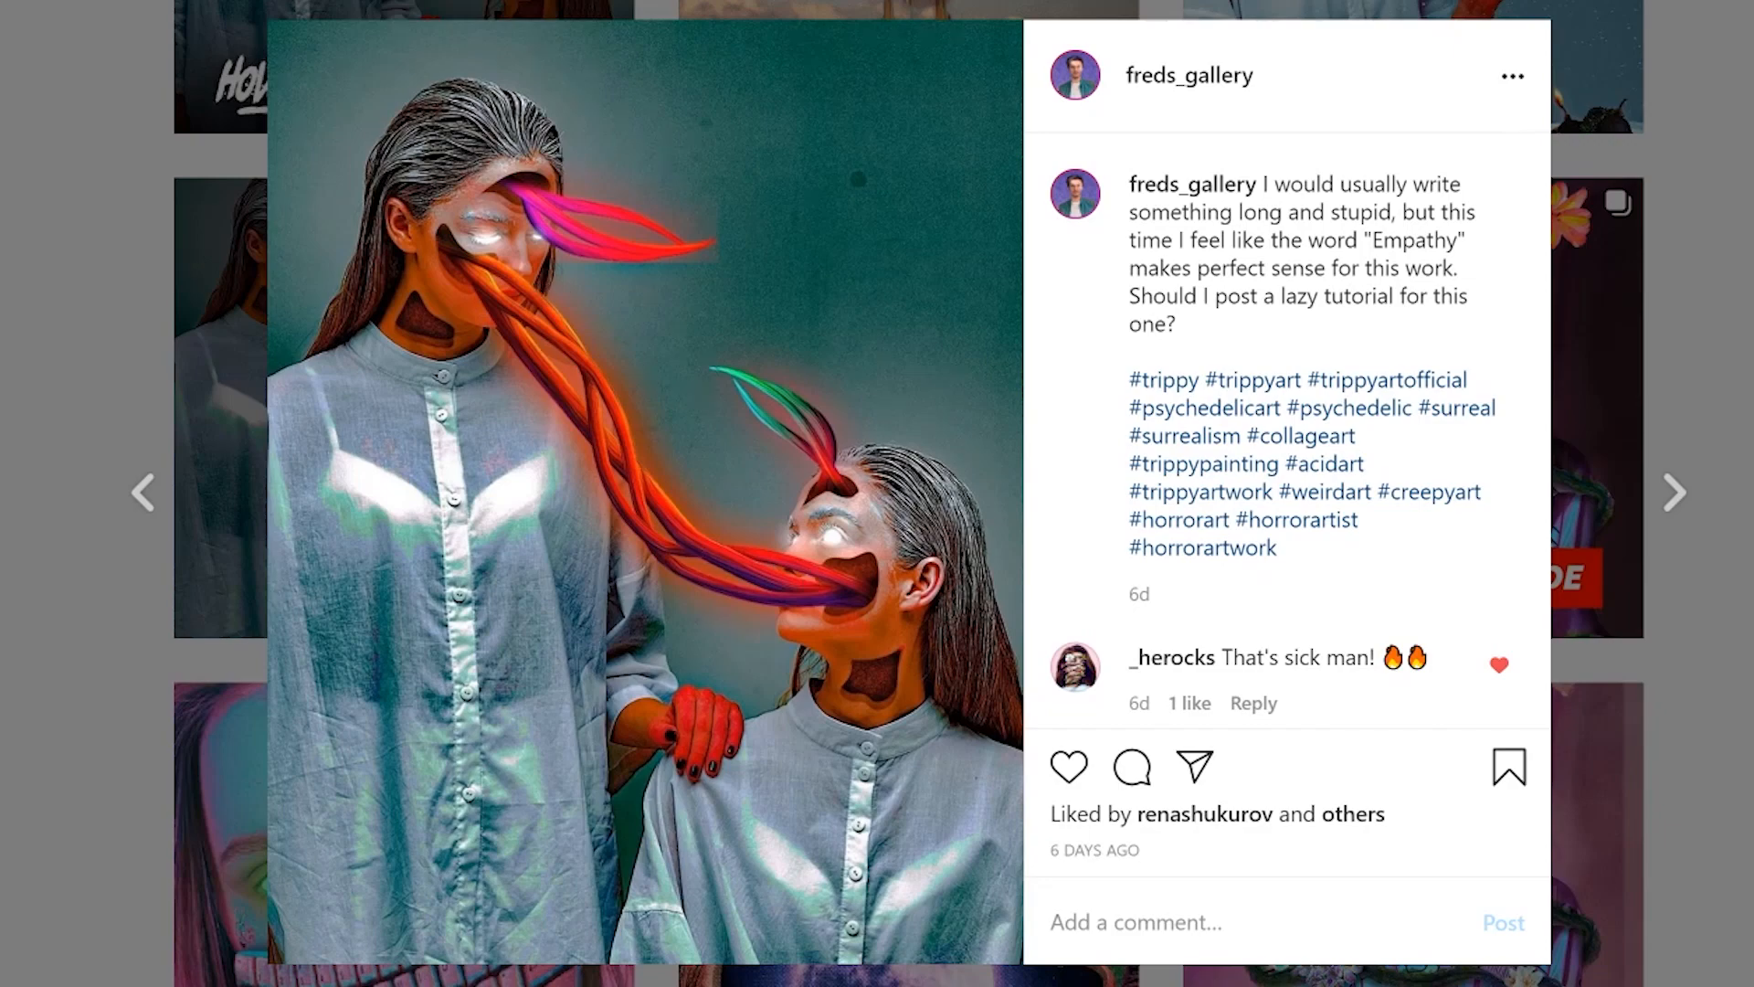
scroll(116, 144, "up", 2)
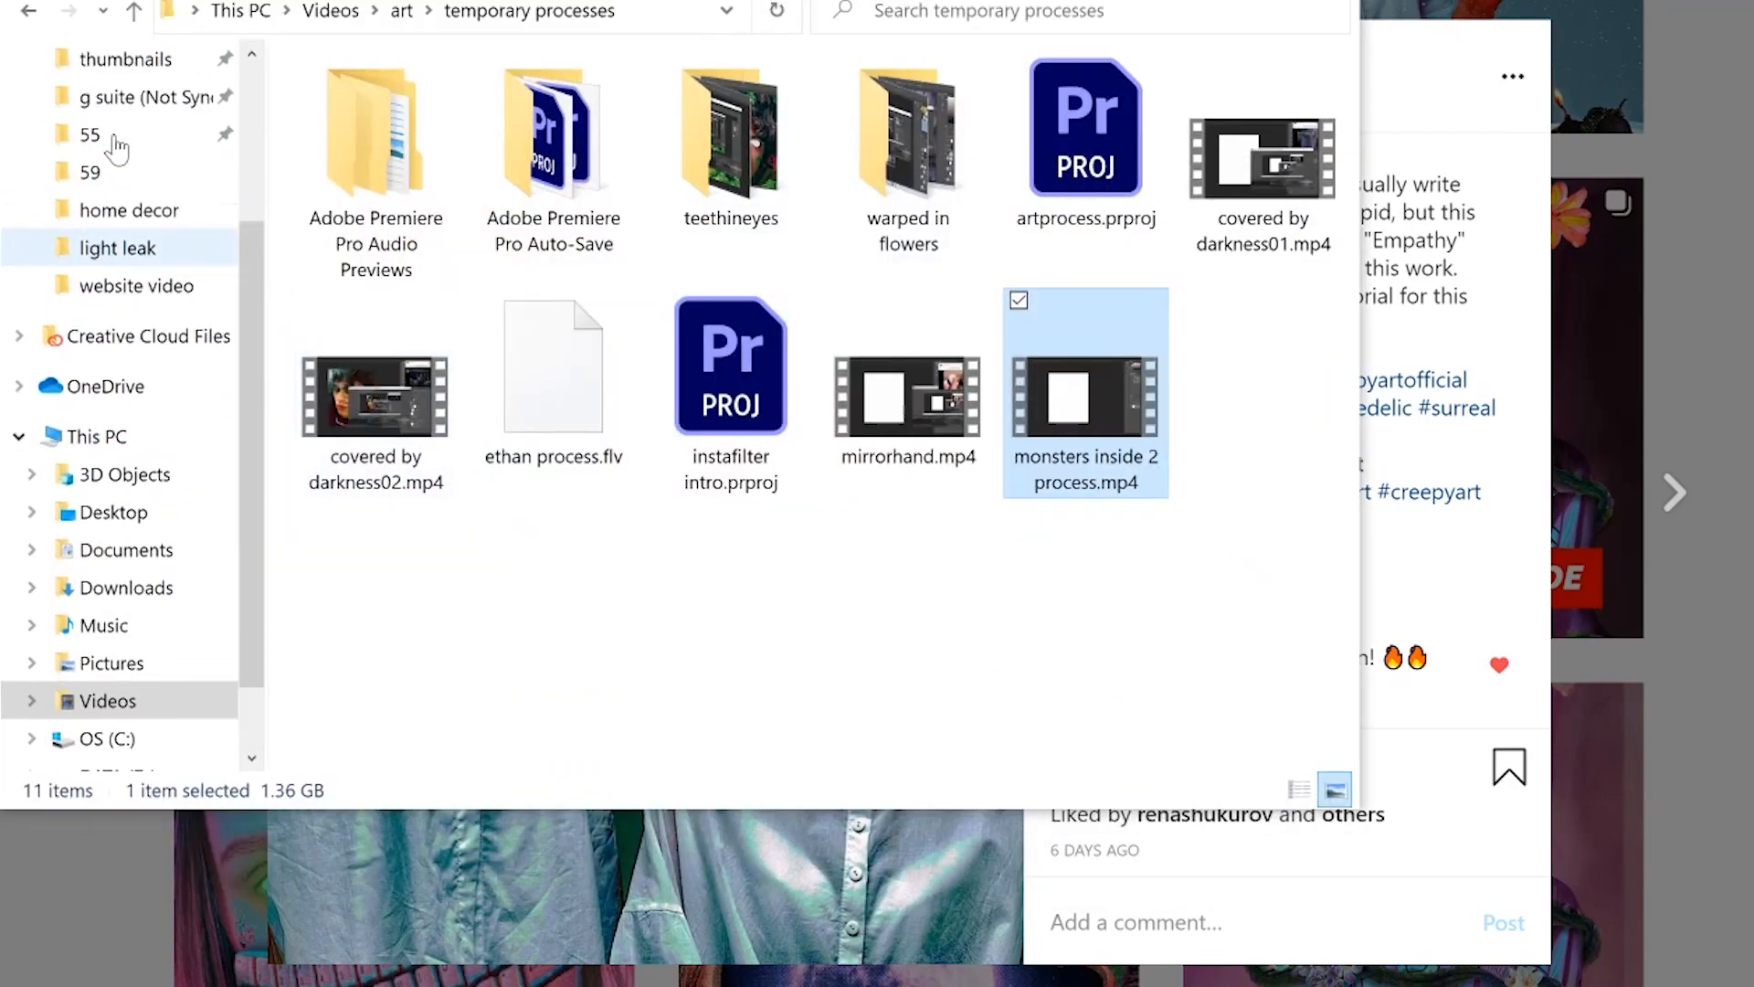
left_click(91, 172)
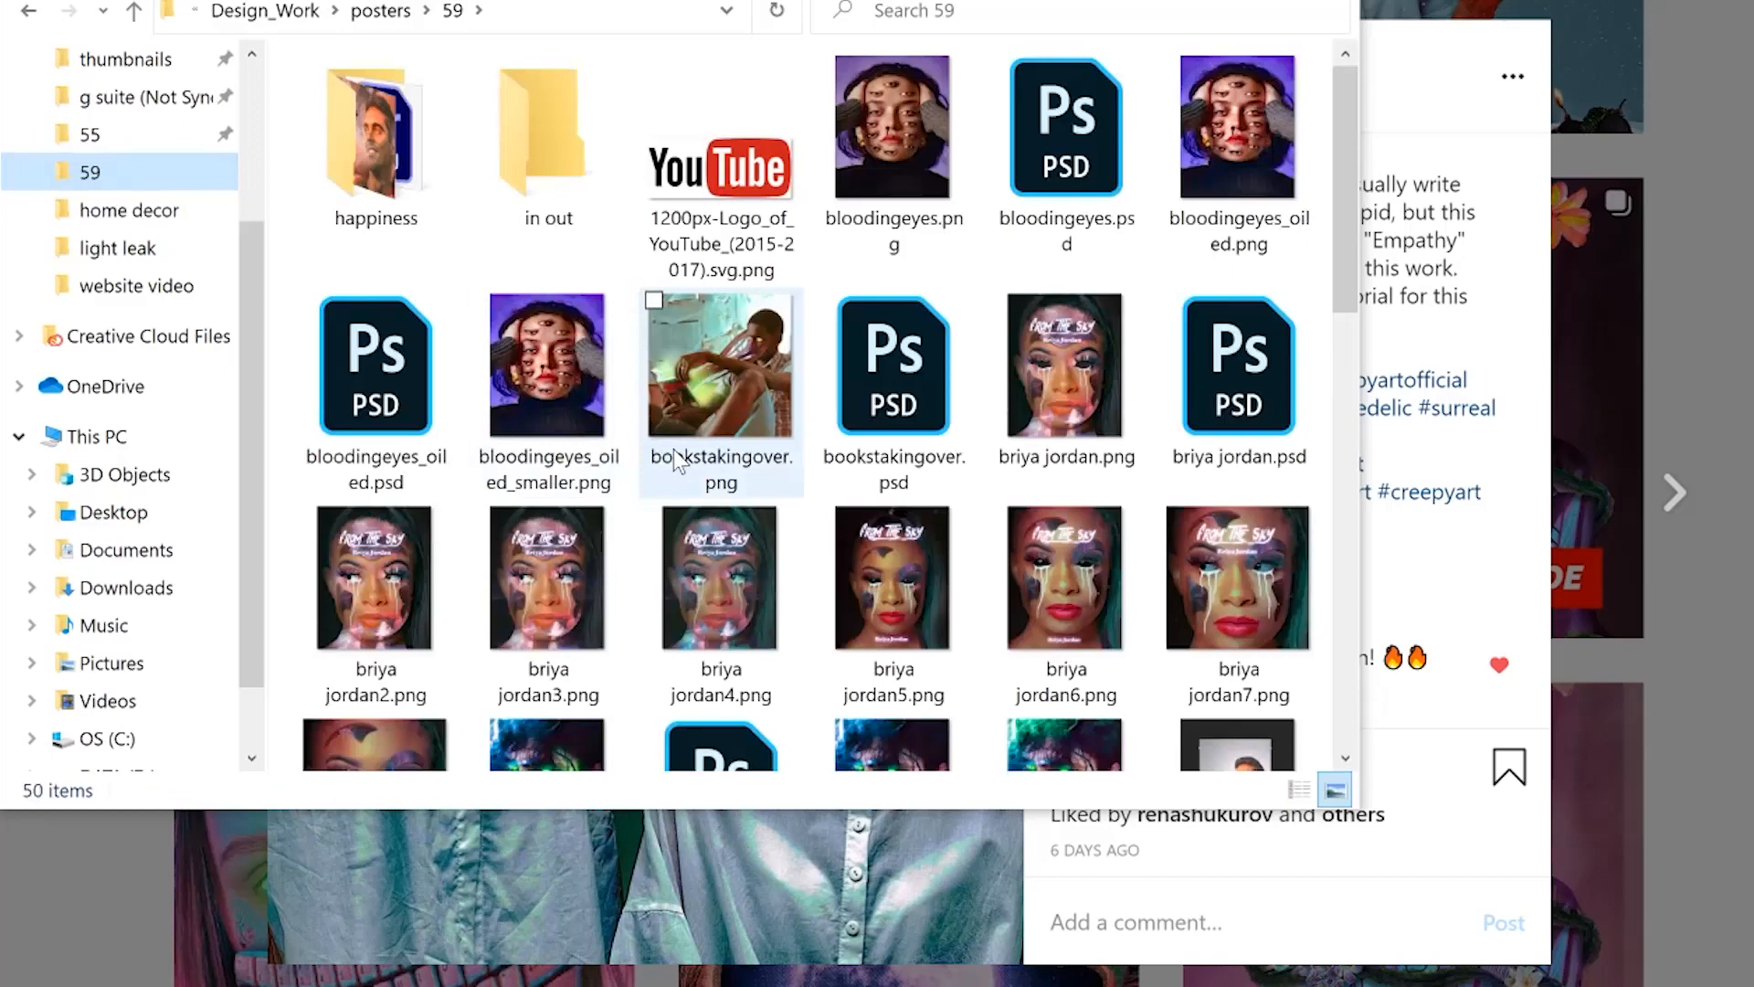
scroll(676, 461, "down", 10)
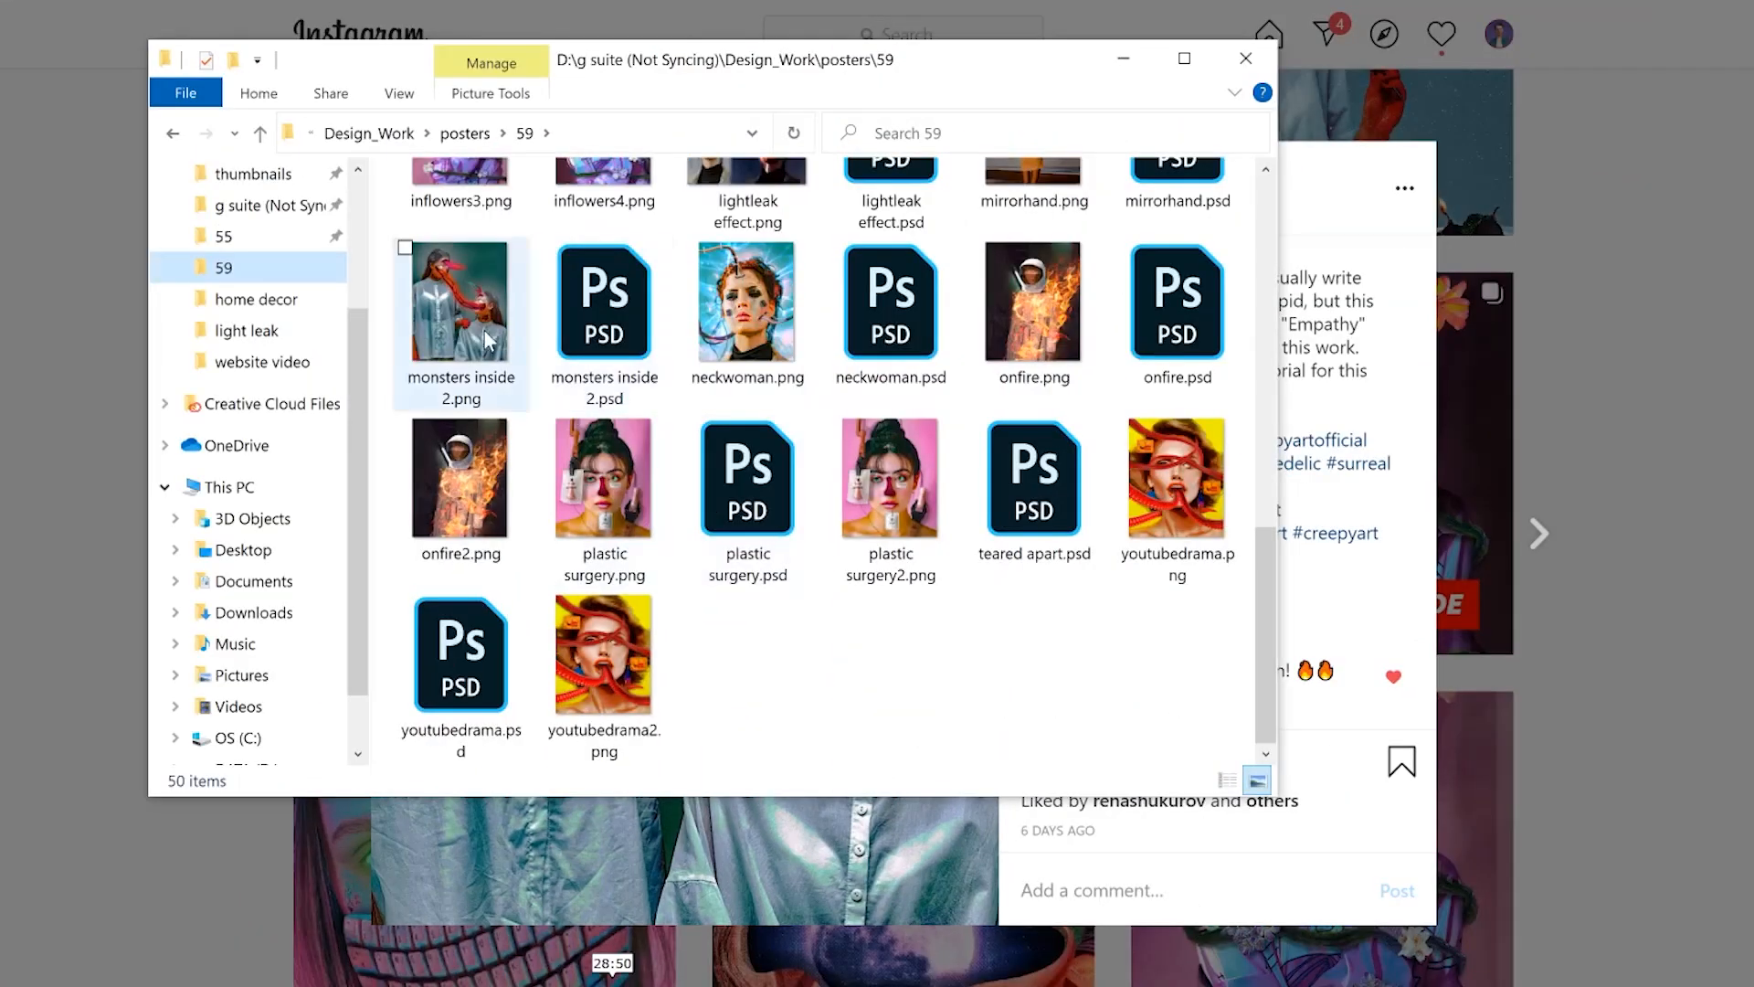
left_click(403, 250)
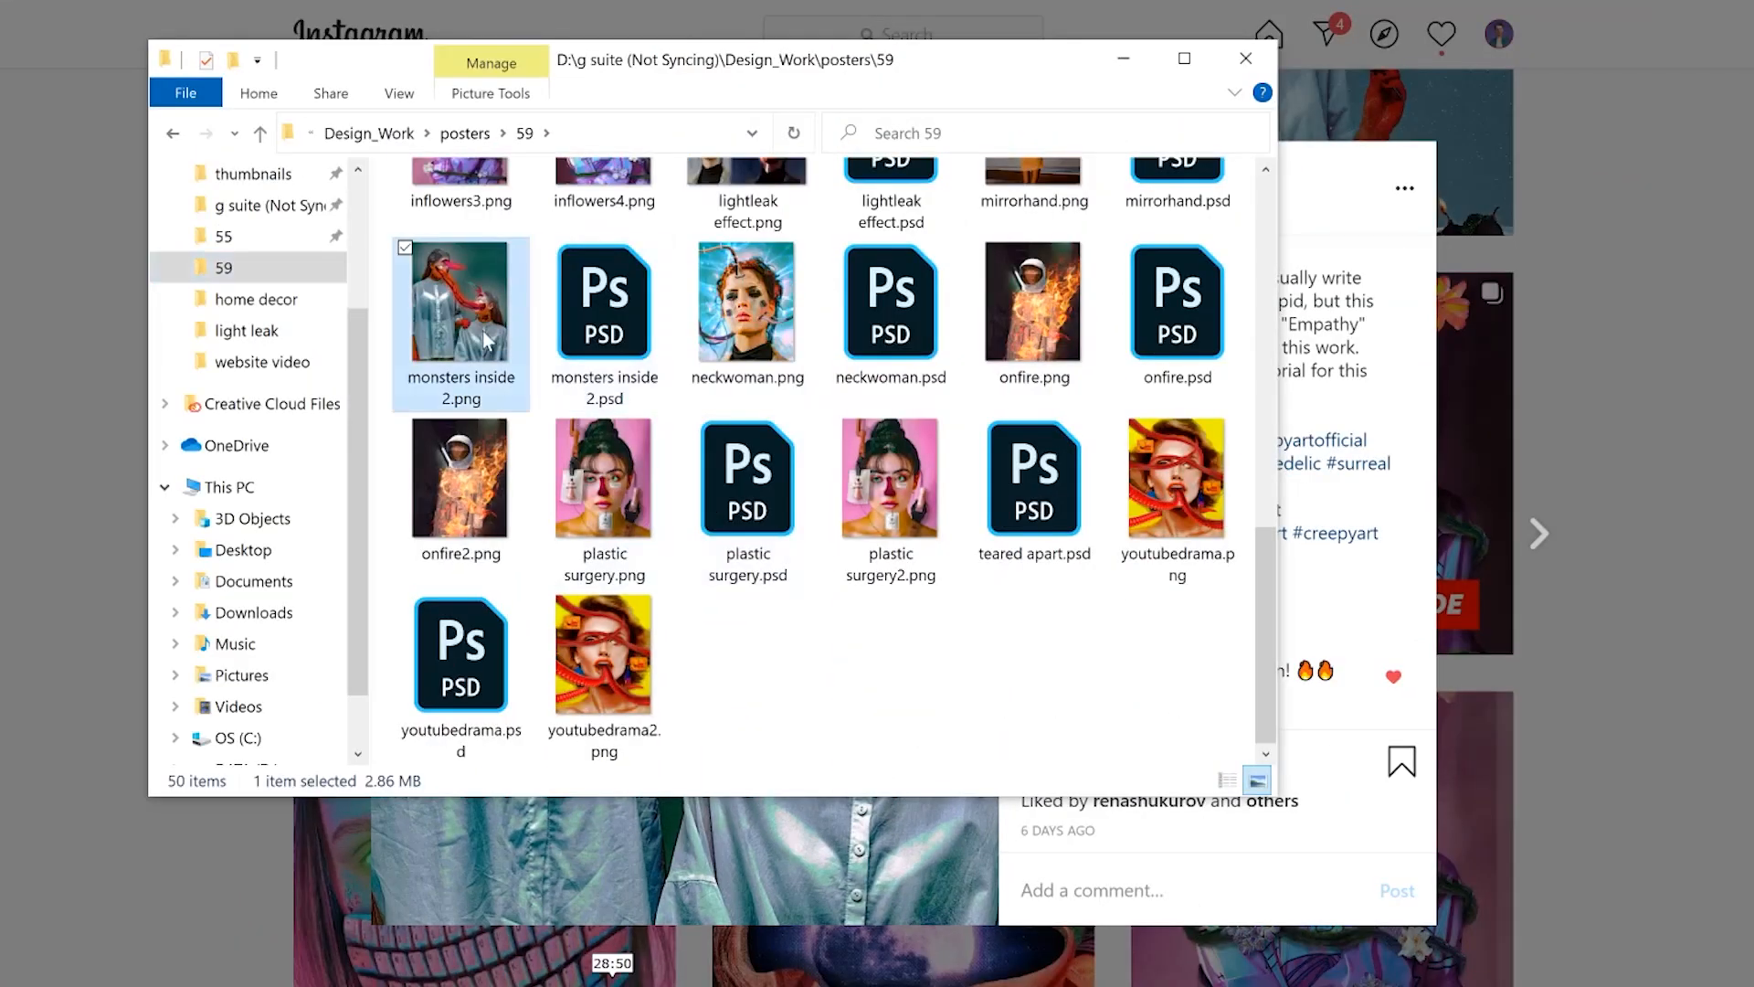
double_click(484, 338)
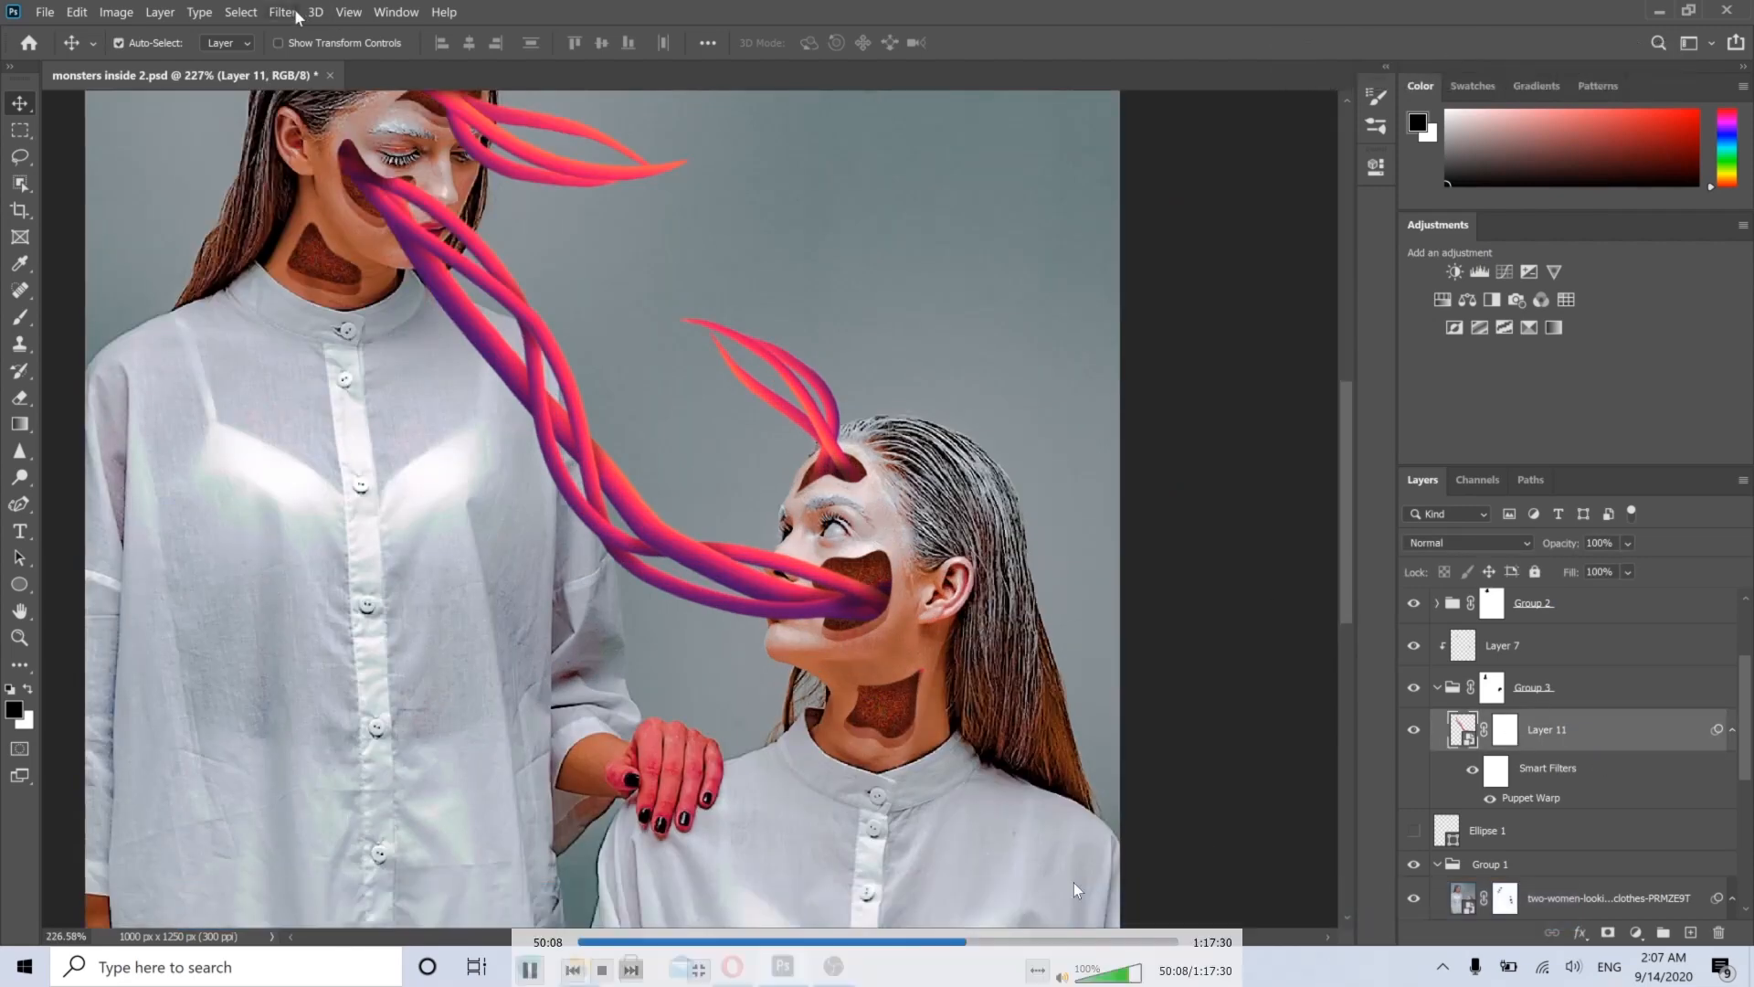
Step: Start the Oil Paint filter on the connecting strands of Layer 11
left_click(294, 14)
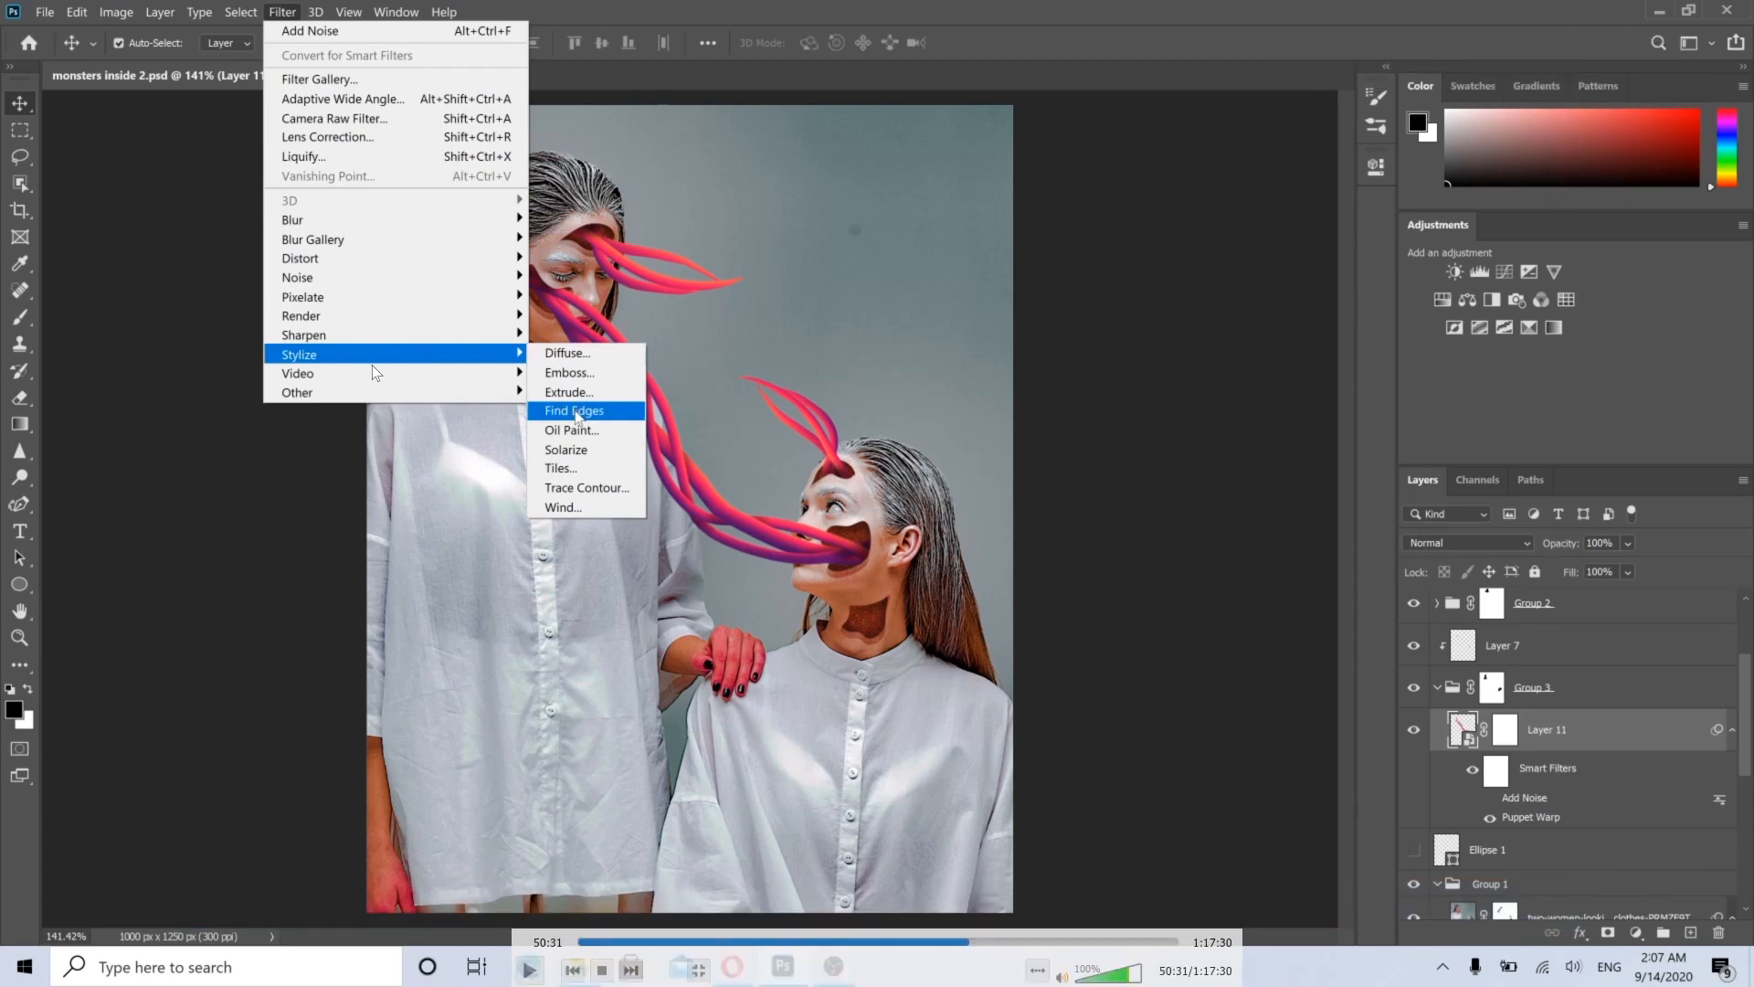
left_click(573, 428)
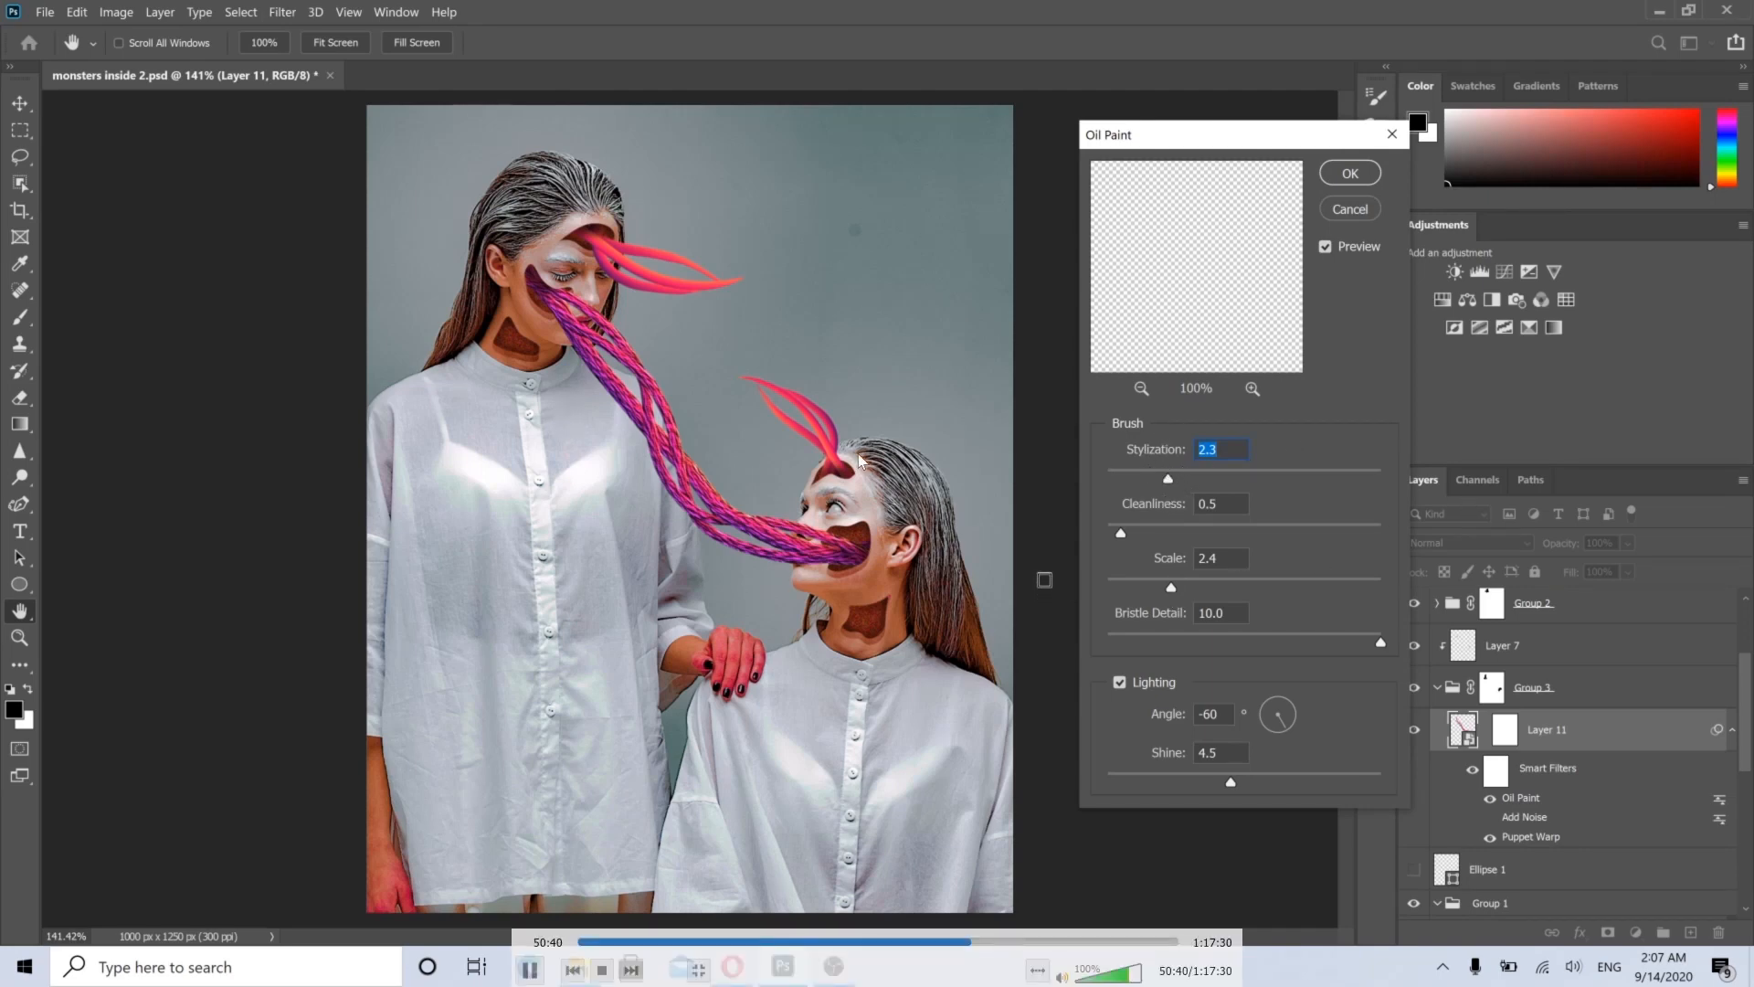
key("space")
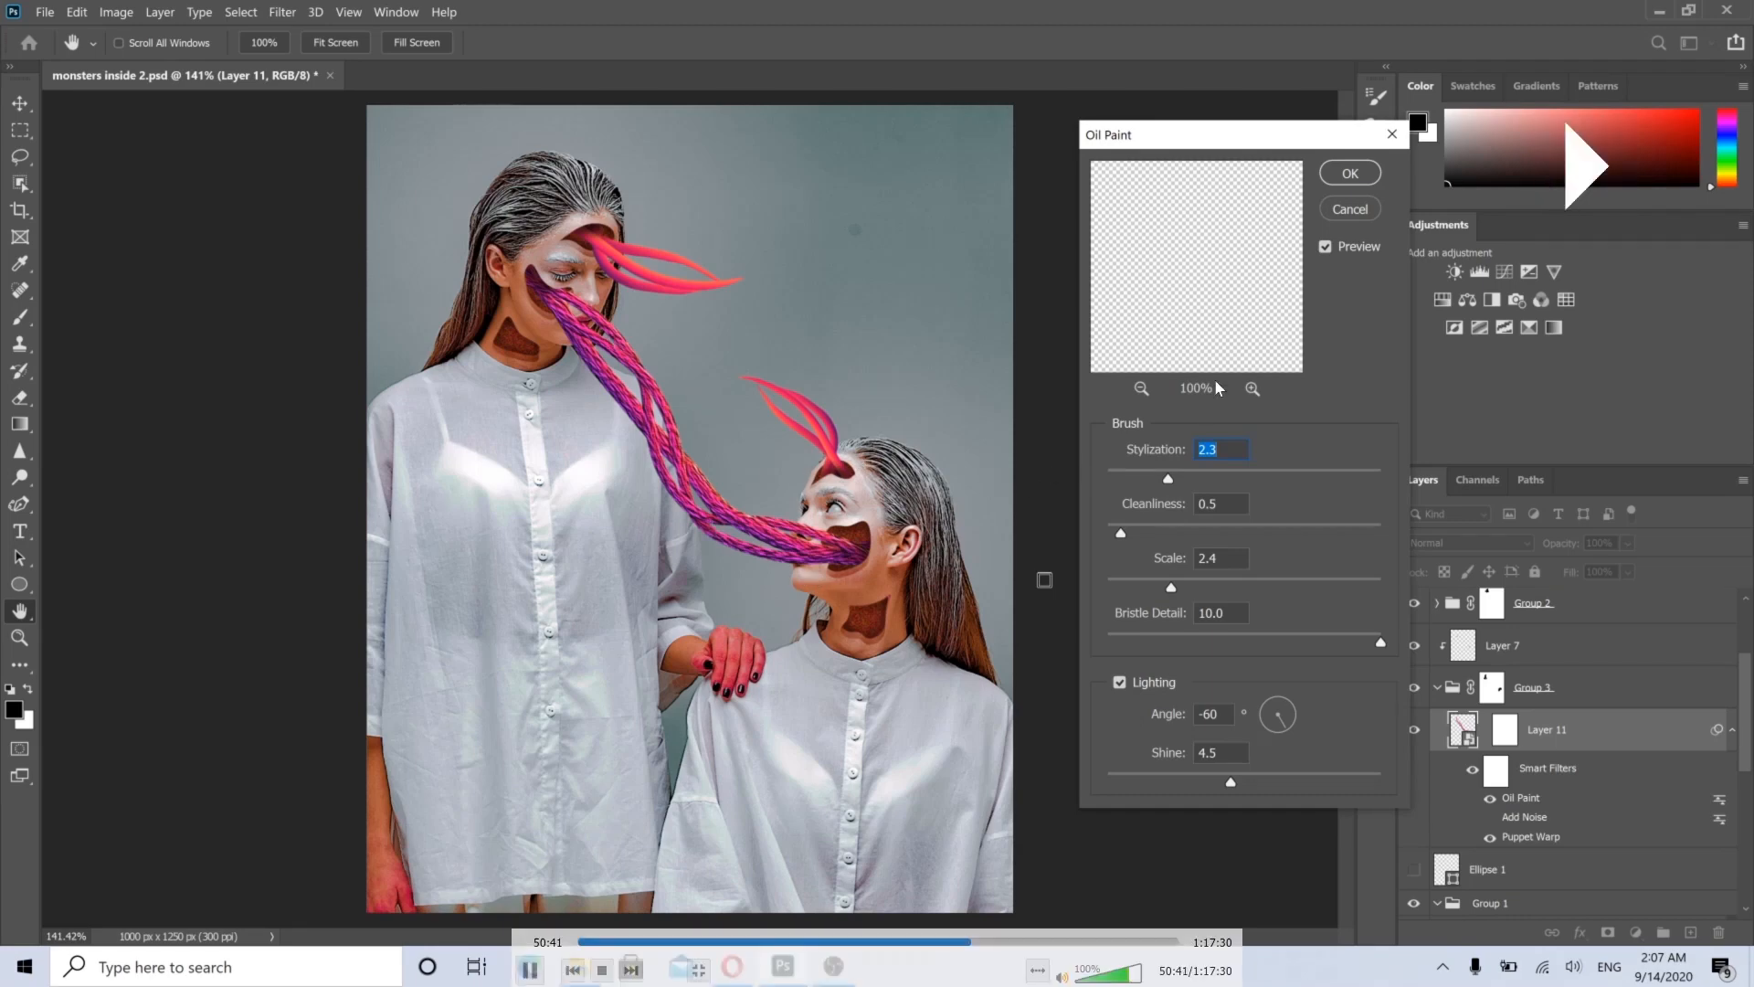
Step: Set the Oil Paint shine to 6.7, bristle detail to 1.6, scale to 0.6 and cleanliness to 4.2
key("Right")
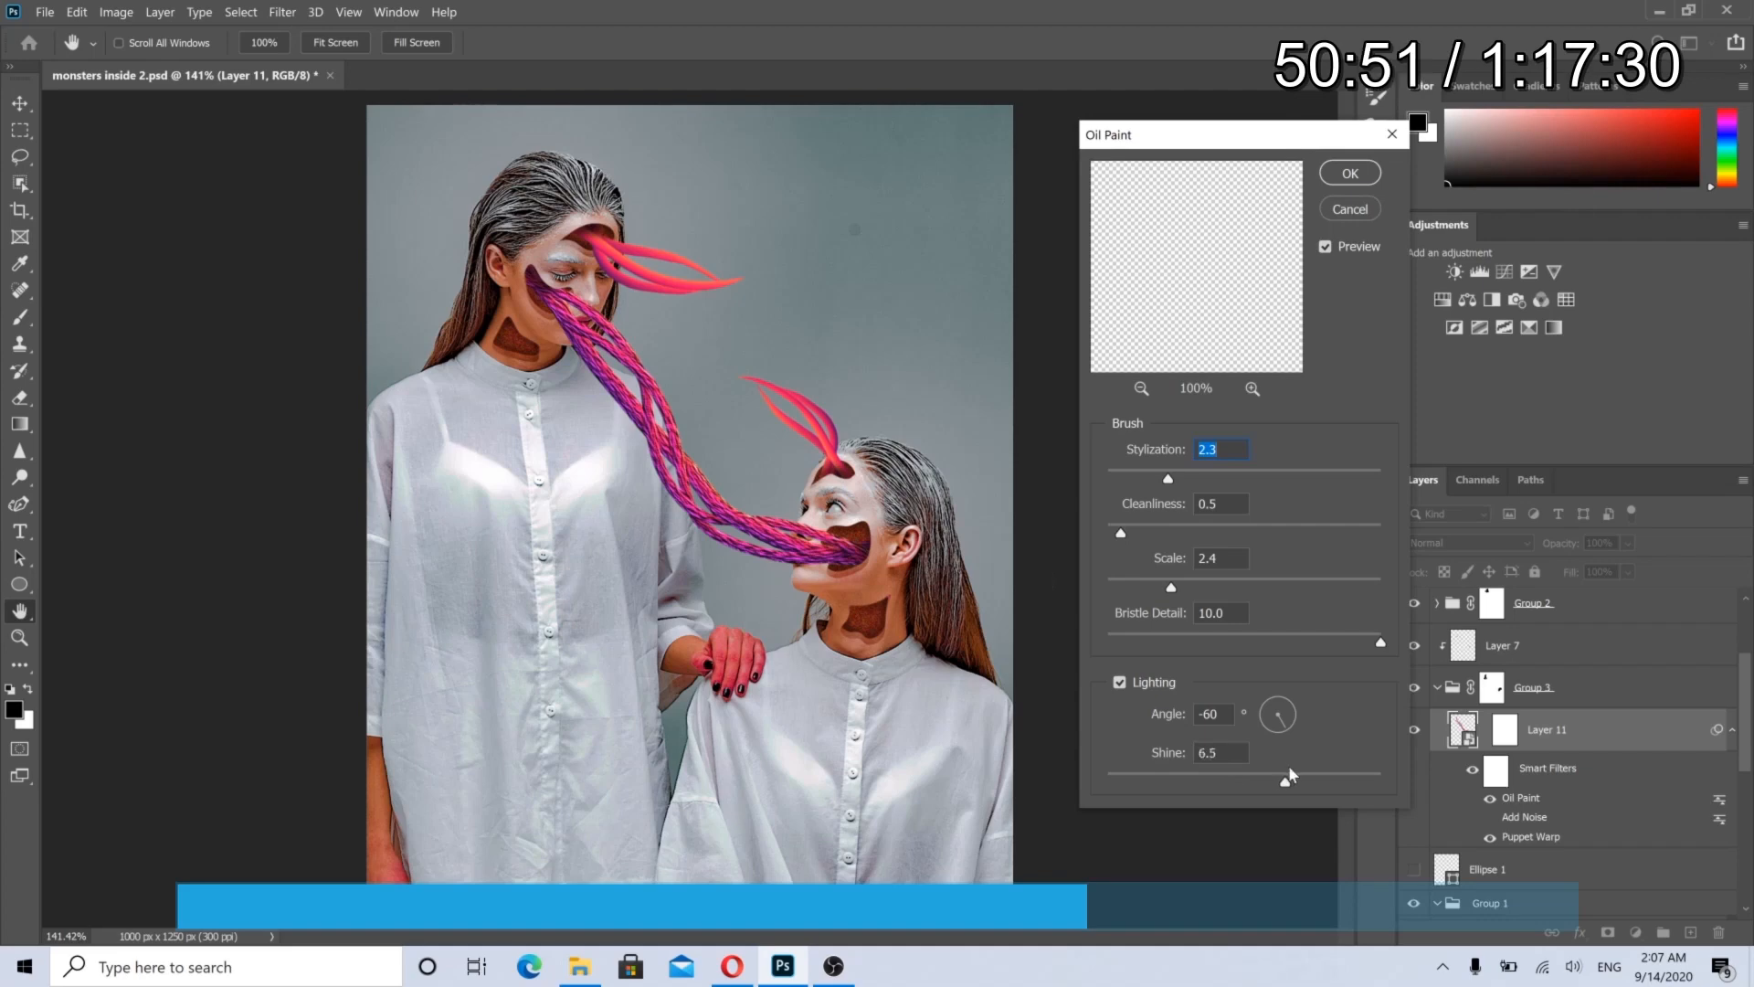
key("Right")
key("Right")
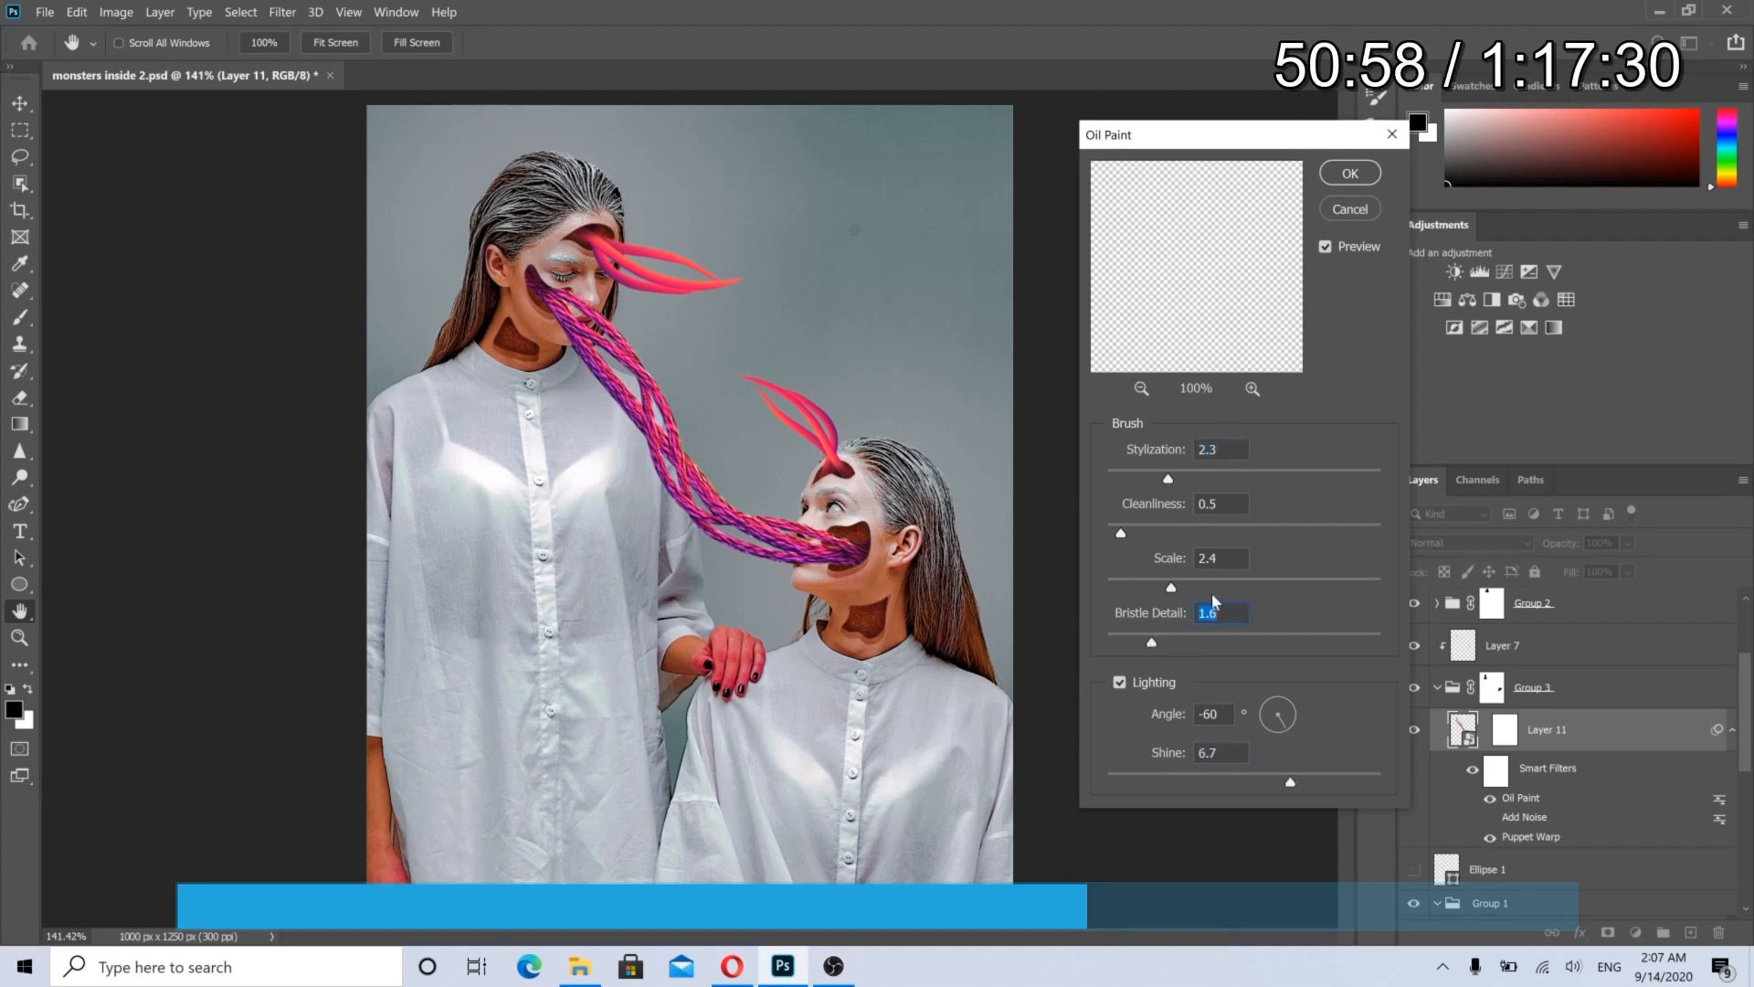
key("Right")
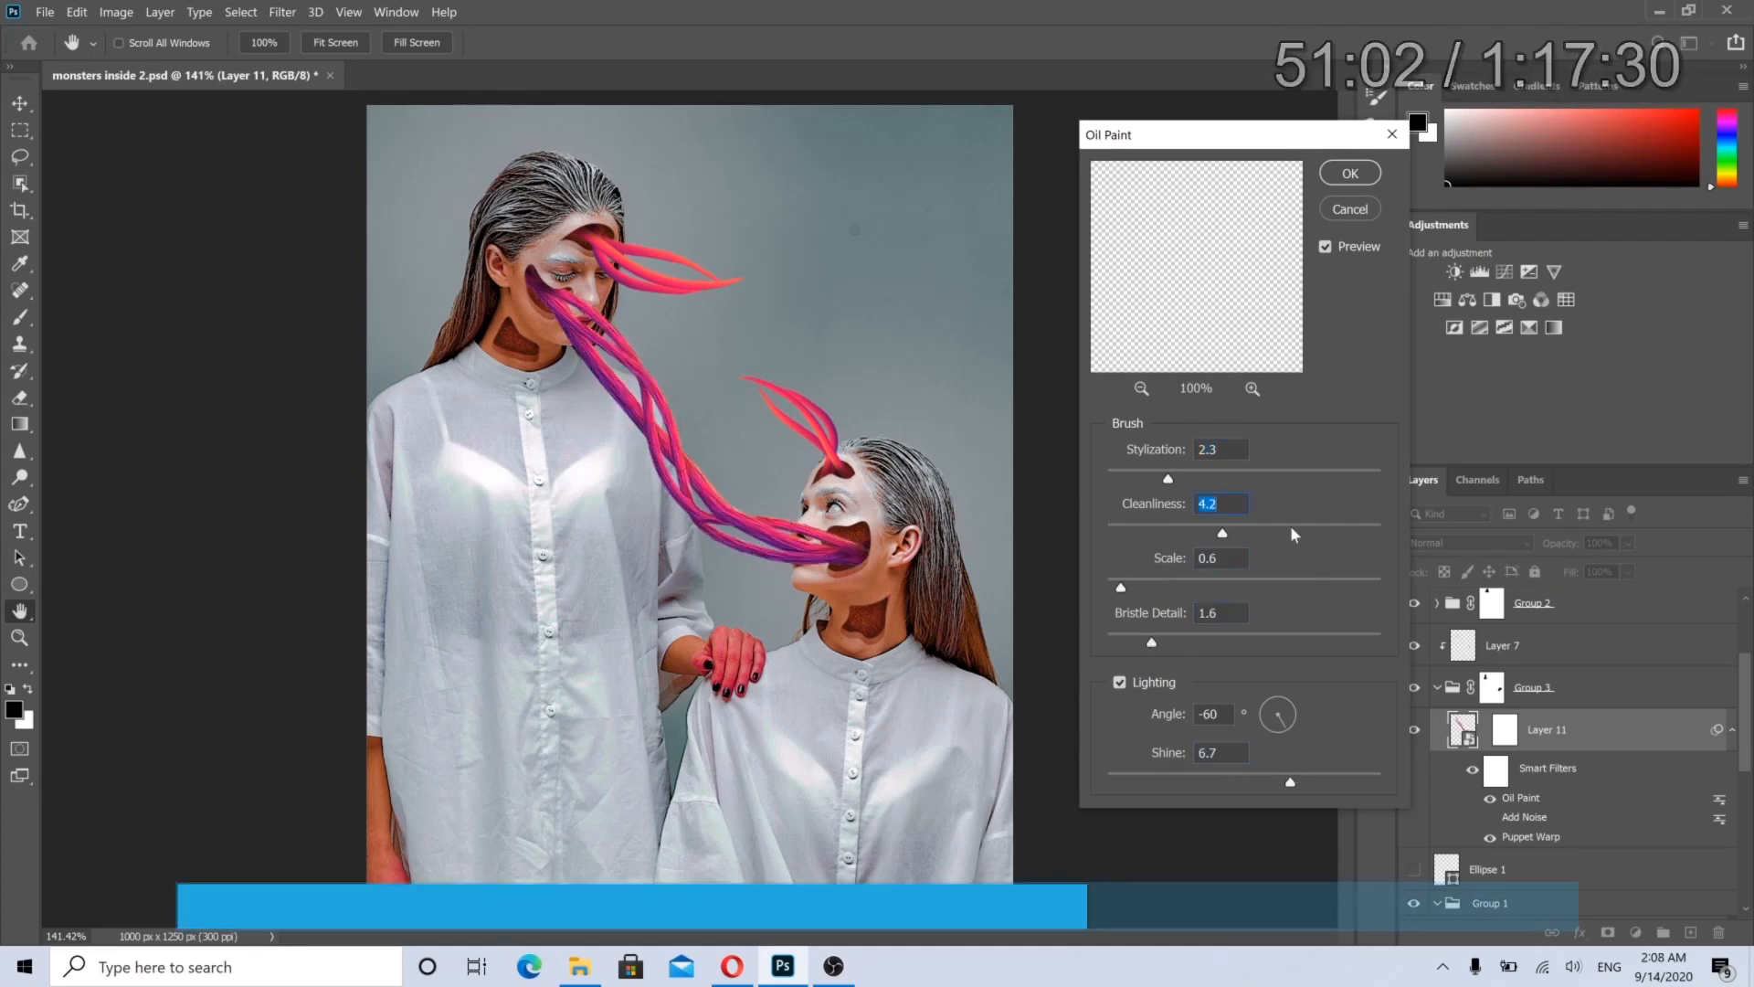
Step: Skip the session playback forward through the Oil Paint adjustments on Layer 11 to 52:01, then resume it
key("space")
mouse_move(1253, 546)
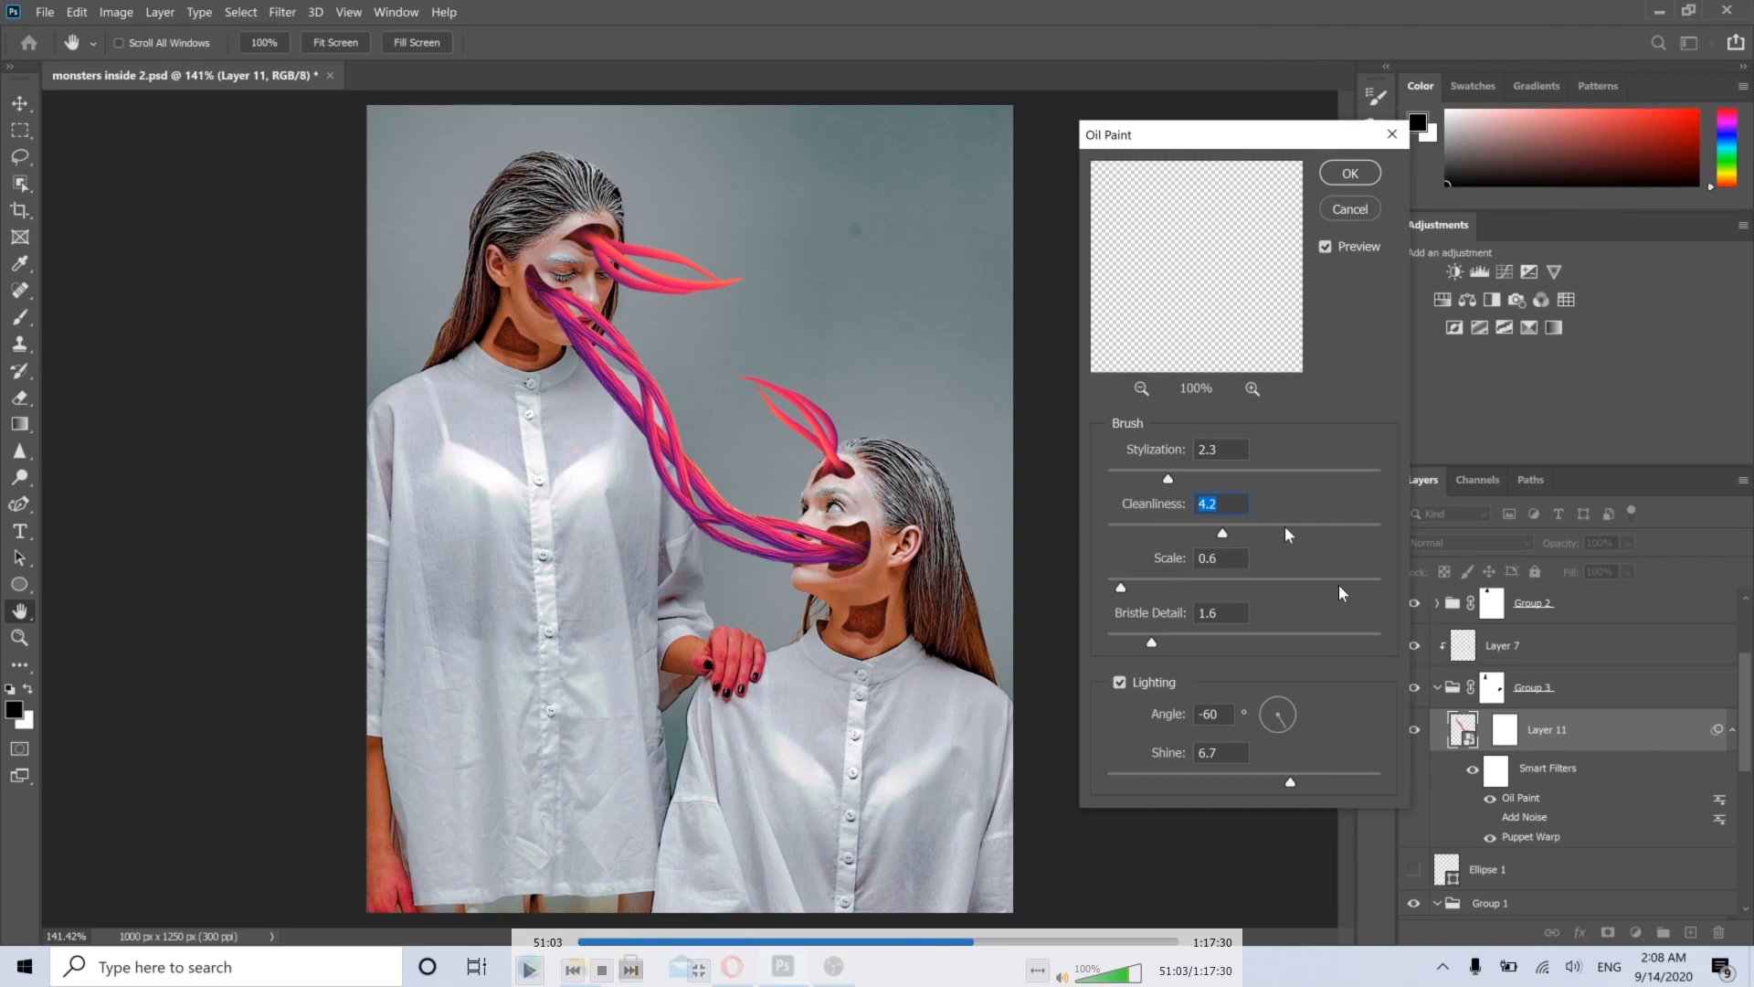
key("space")
key("Right")
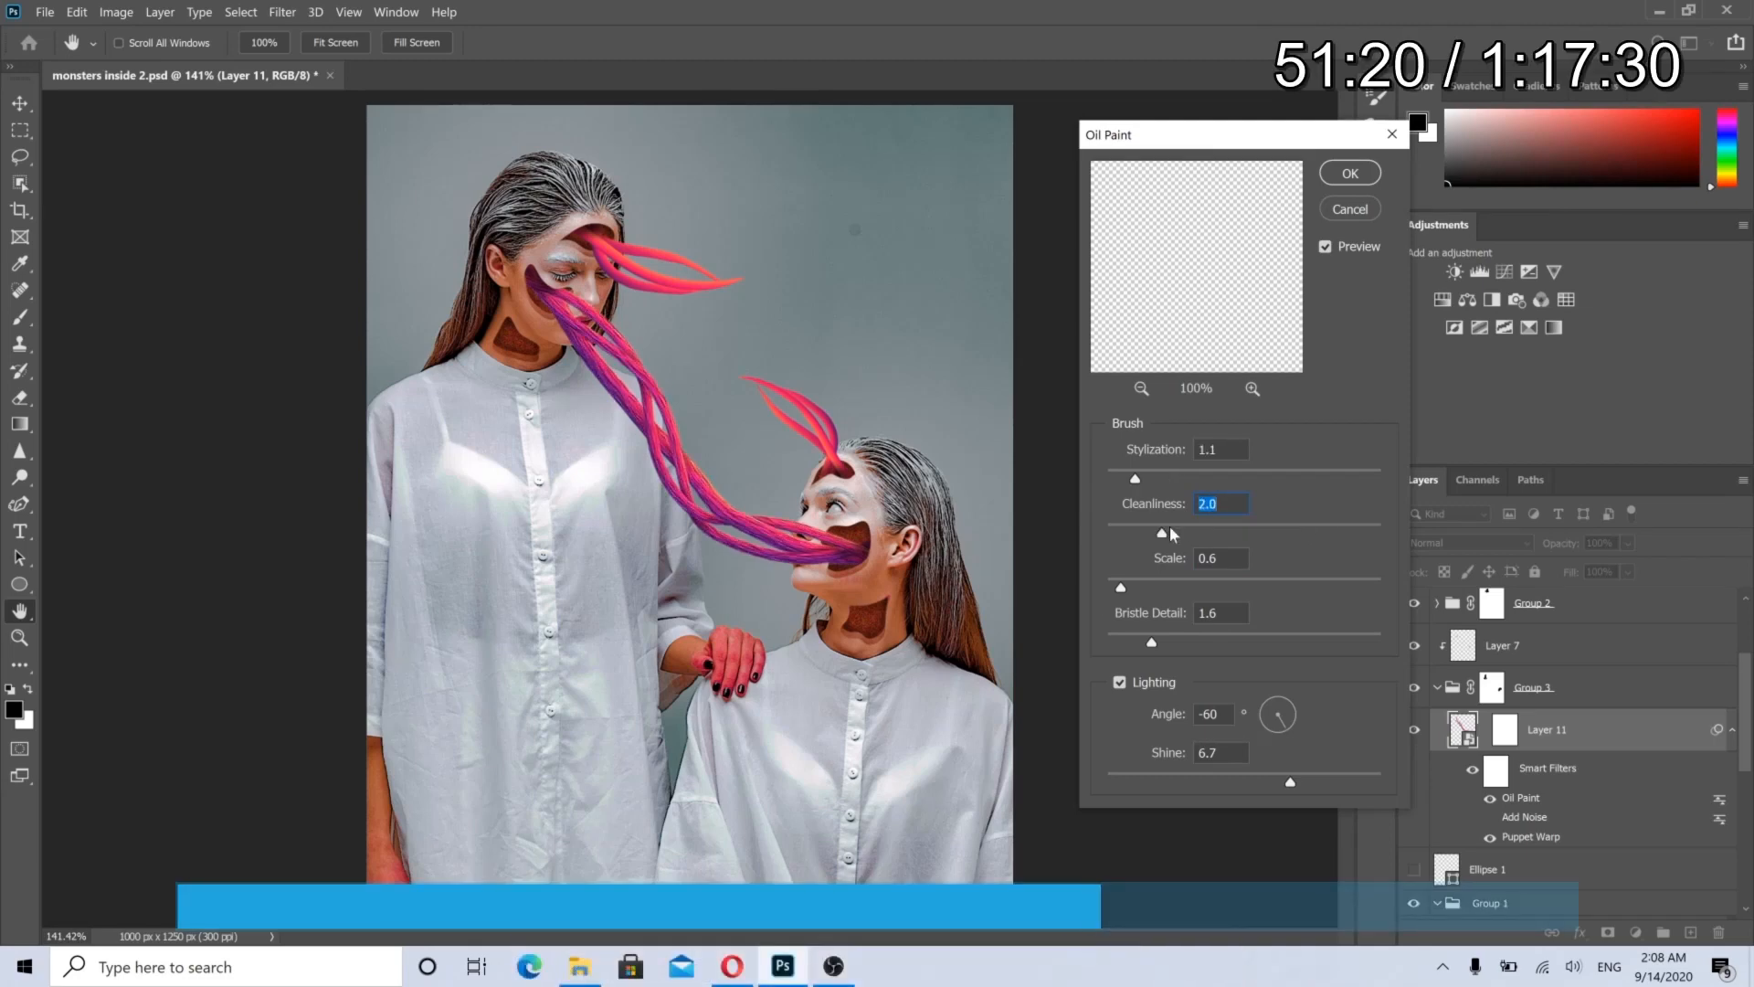
key("Right")
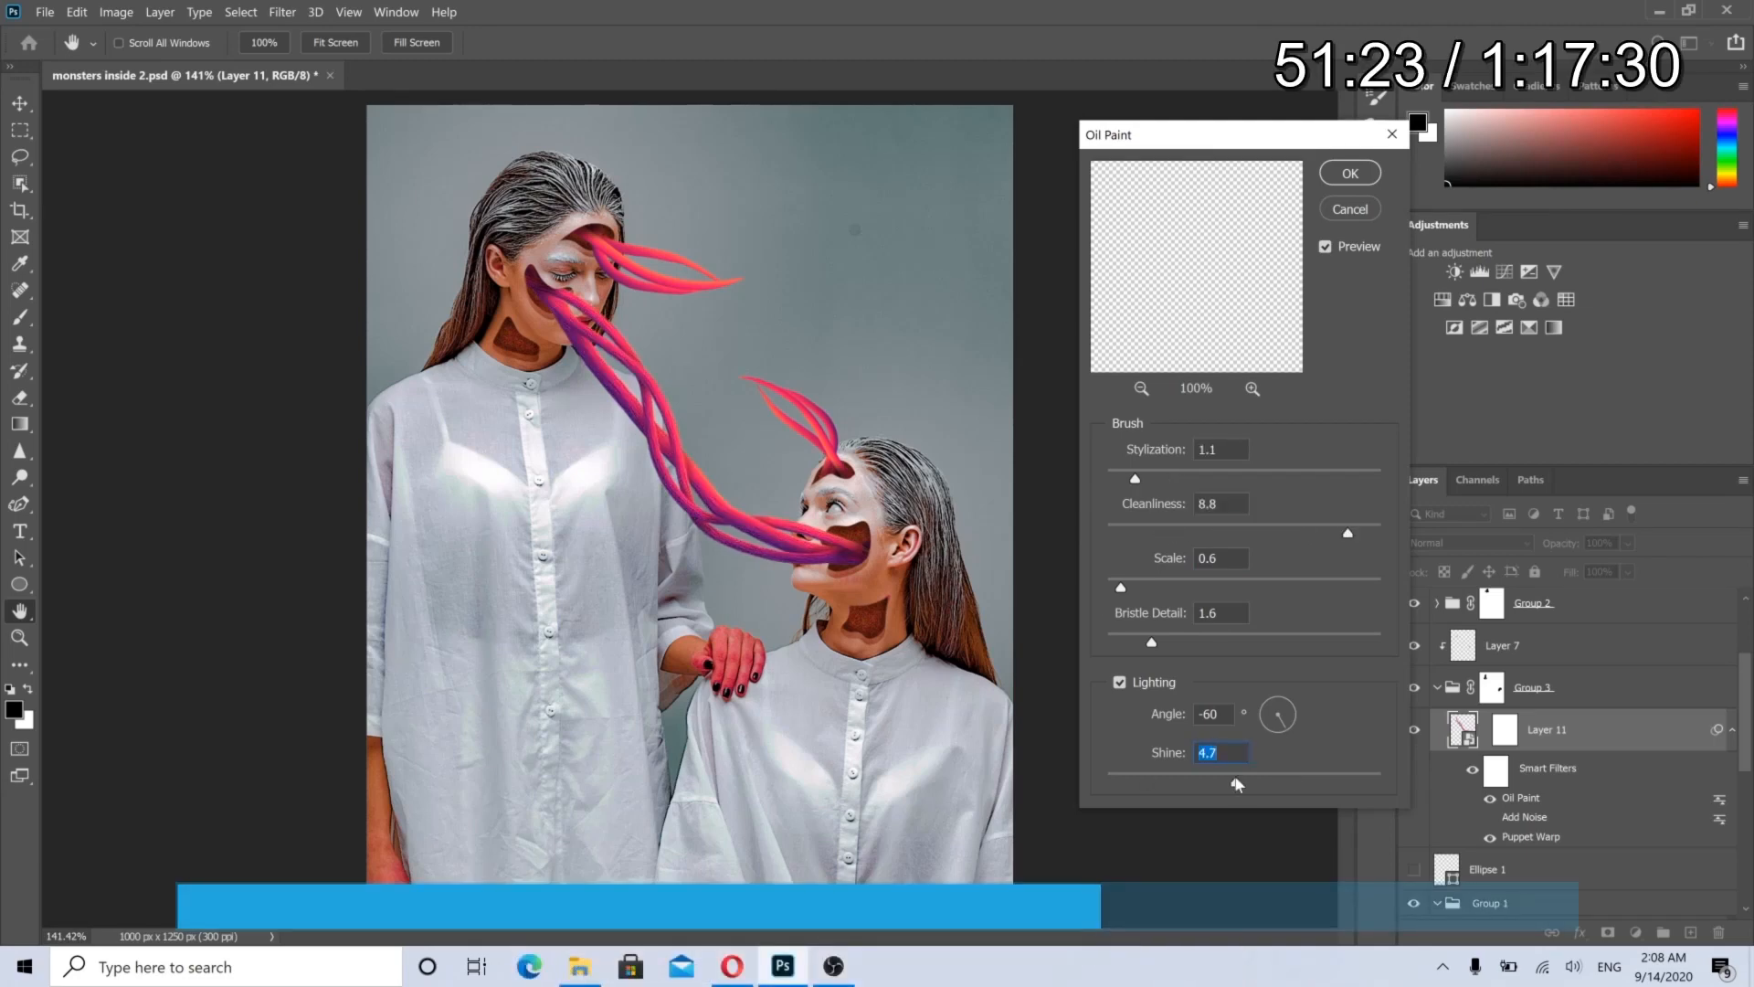
key("Right")
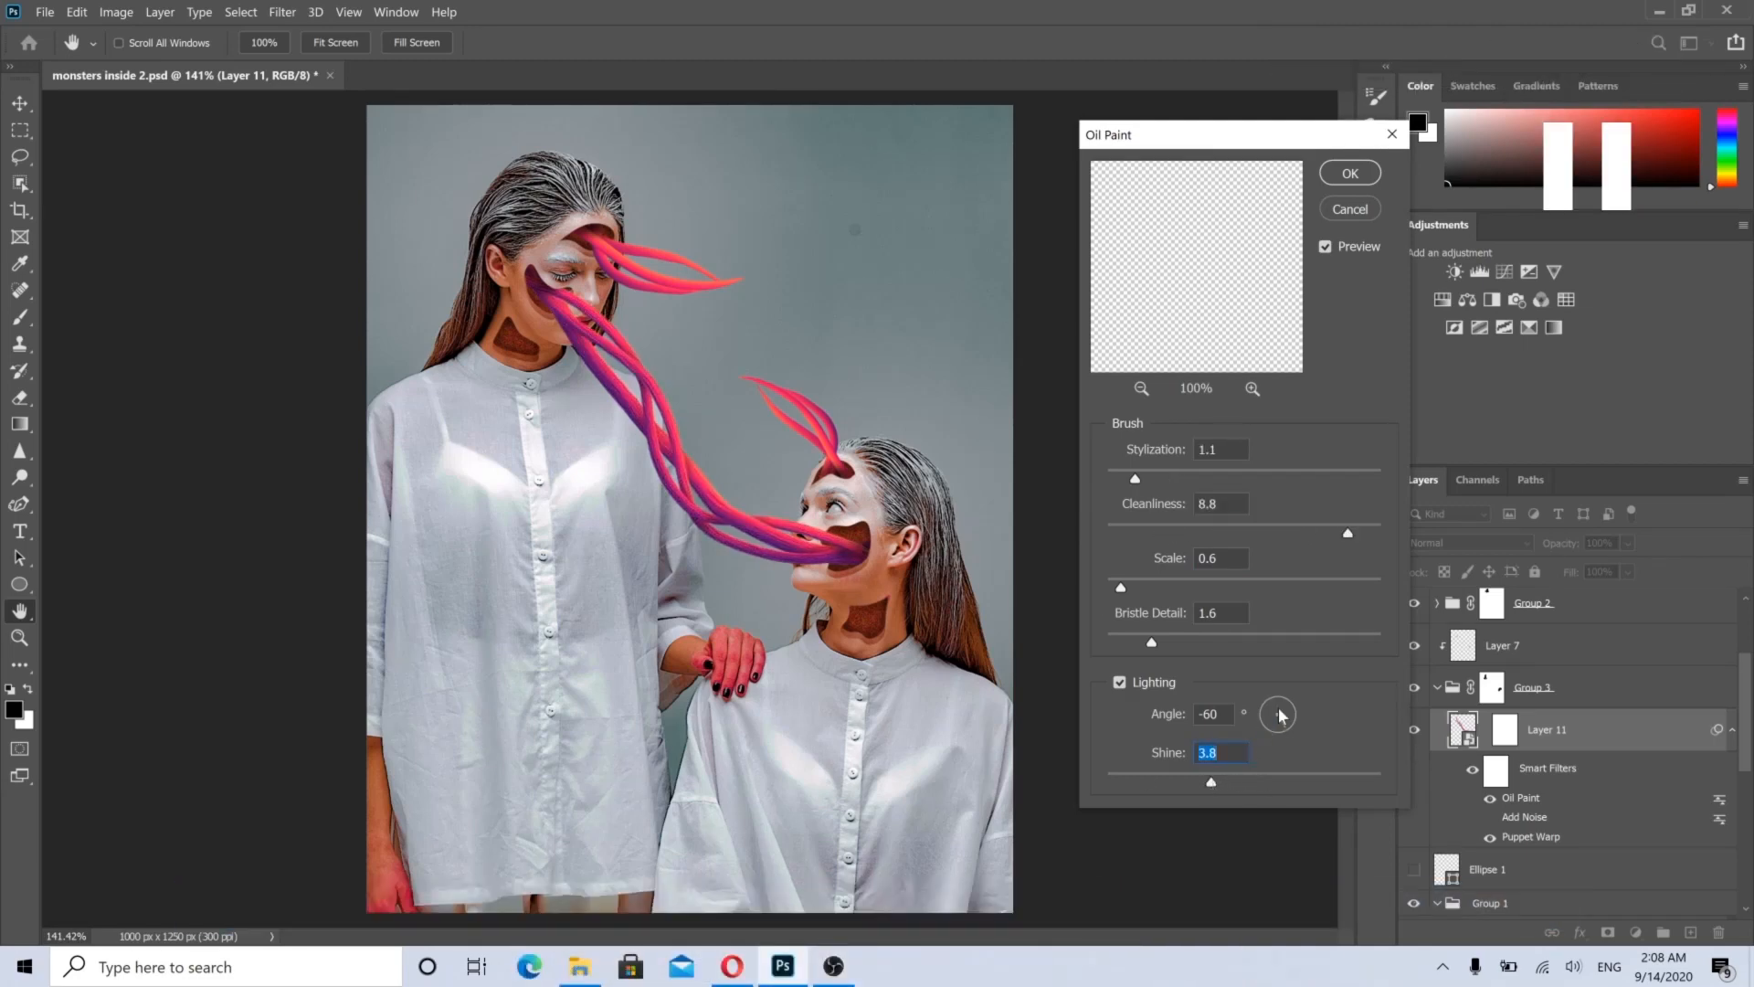
key("Right")
key("Right")
key("Right")
key("Right")
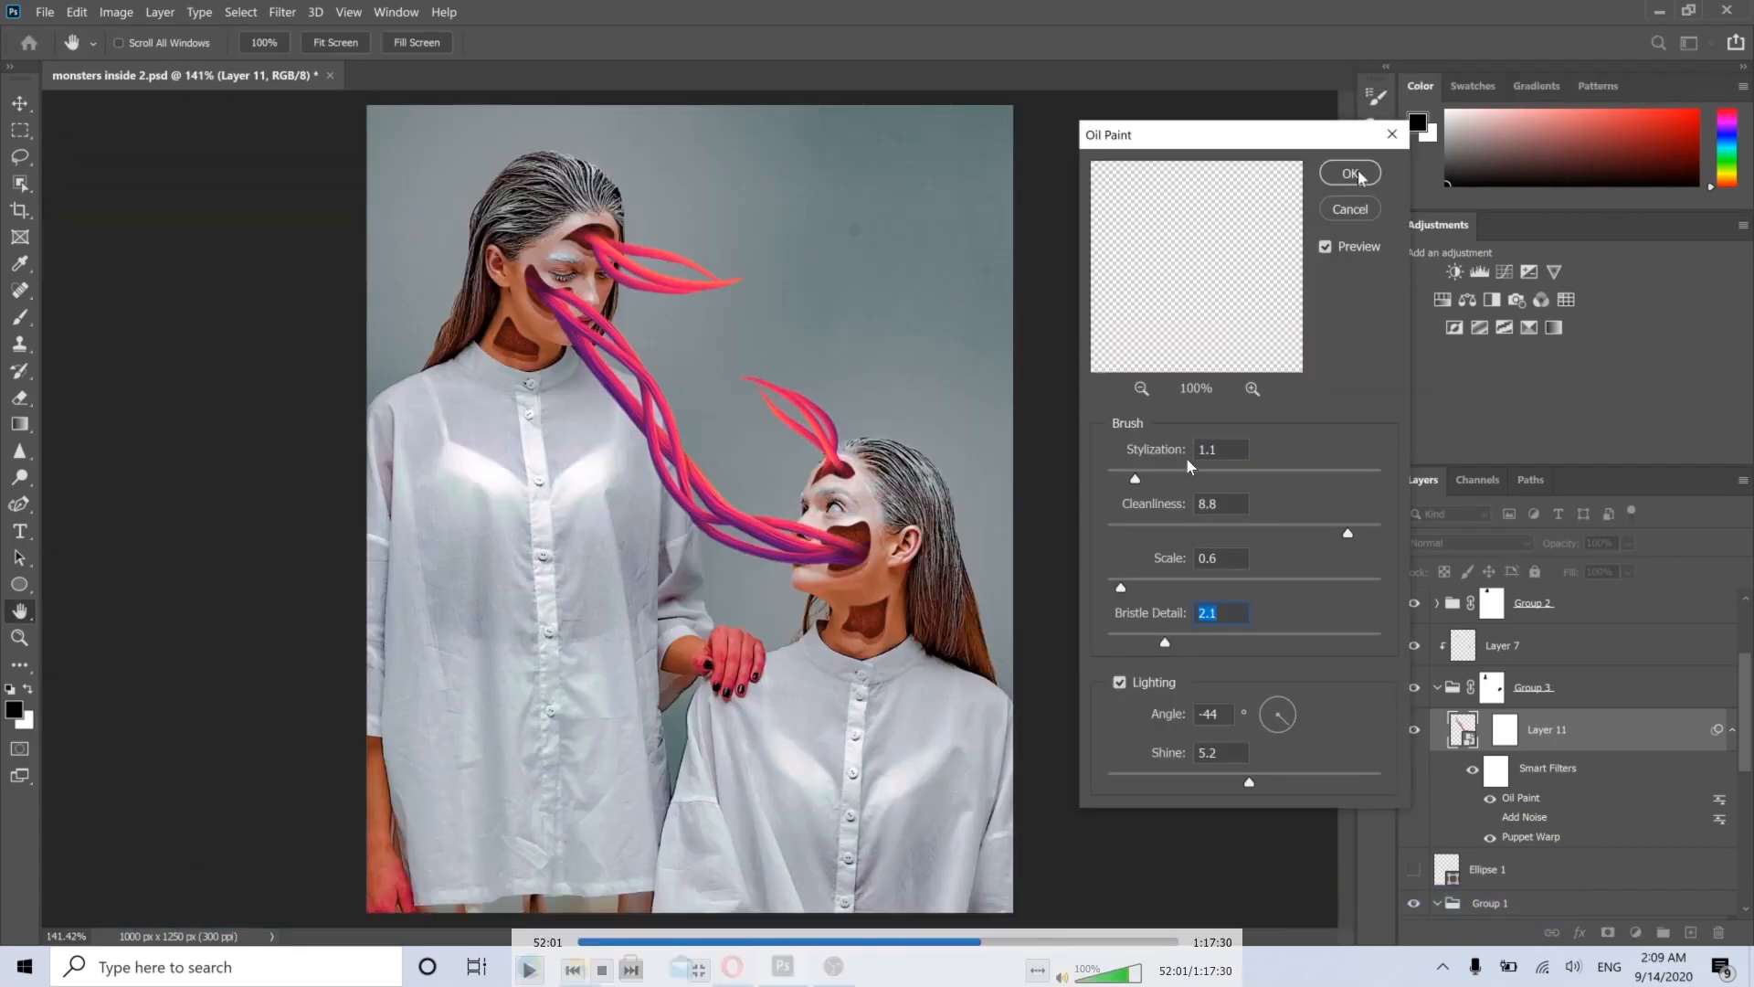
key("space")
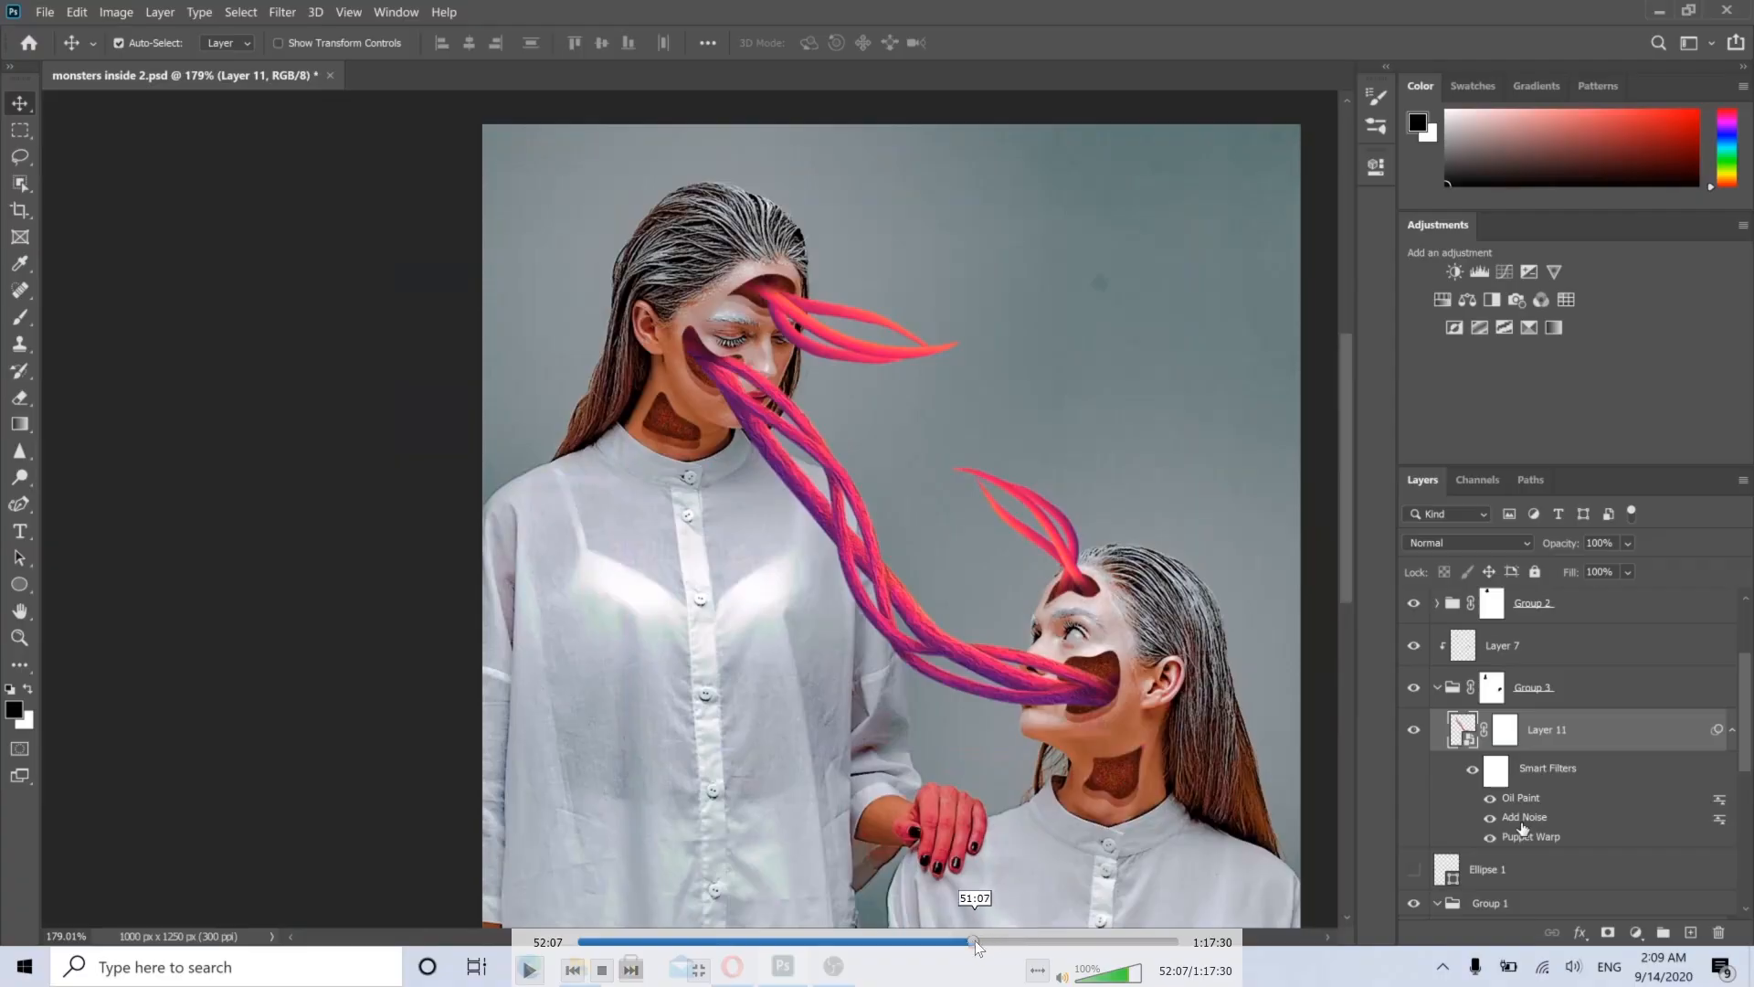
Step: Jump the session playback ahead past 54:38 to the Hue/Saturation 1 stage at 1:03:31 and resume it
mouse_move(974, 941)
left_mouse_down()
mouse_move(1039, 937)
mouse_move(1002, 938)
left_mouse_up()
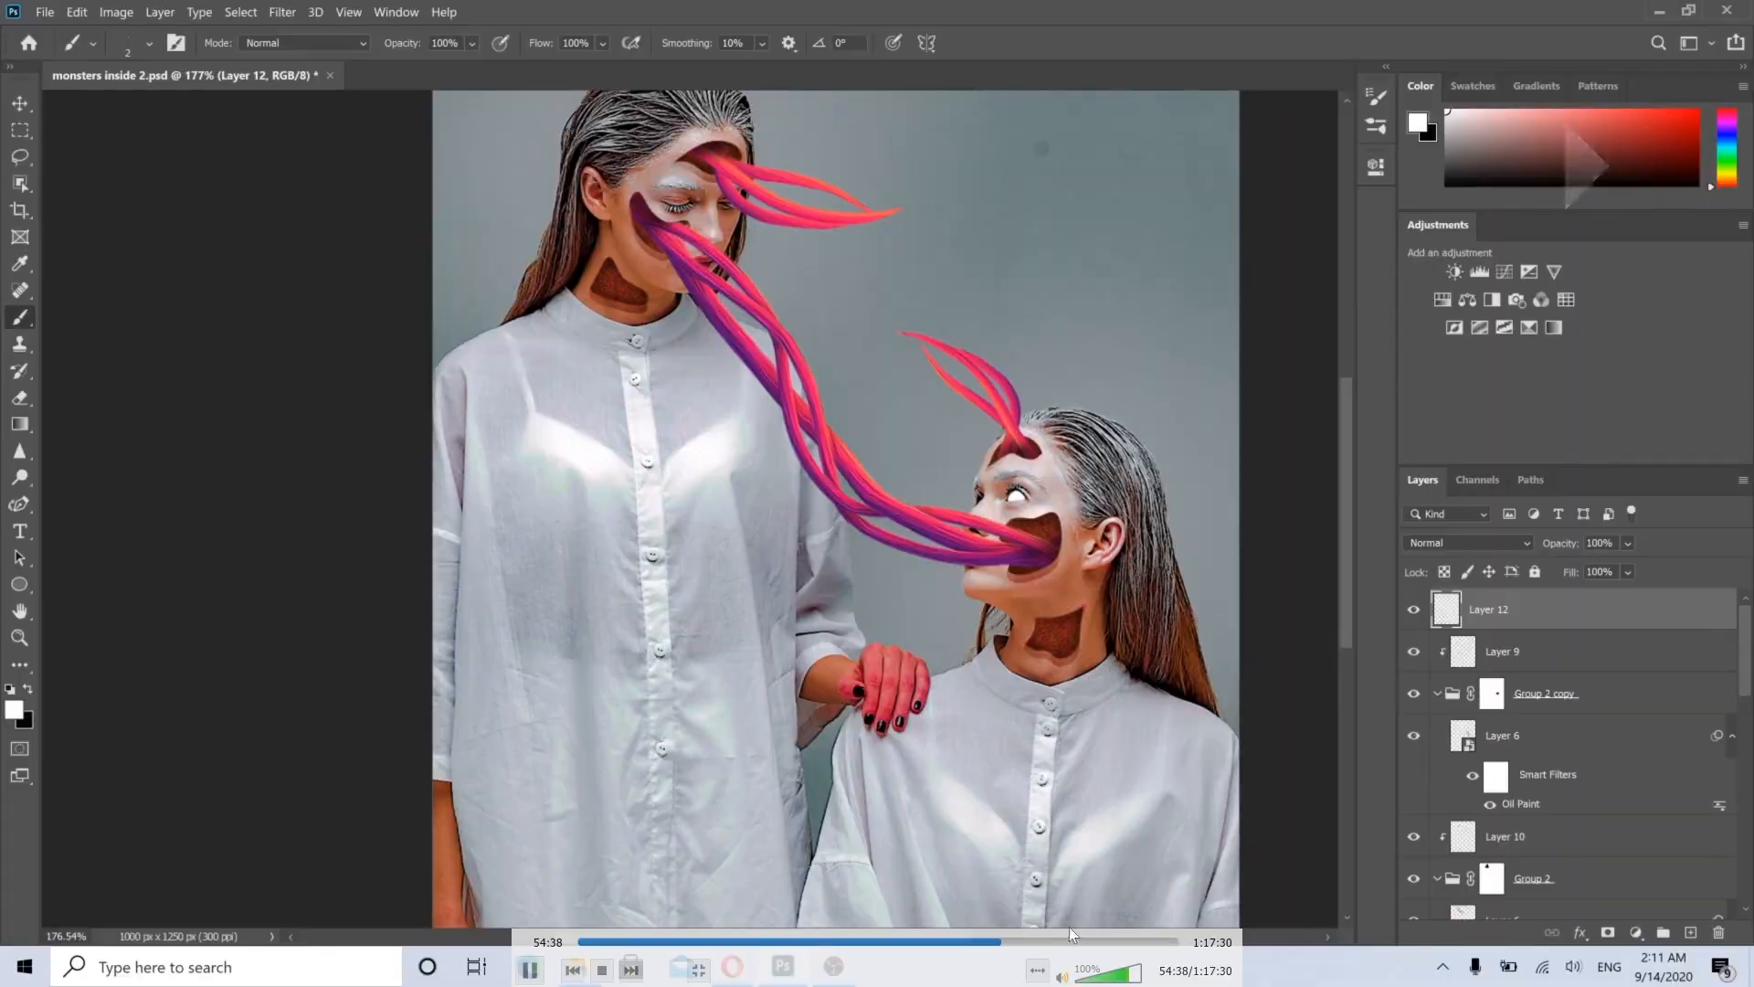
left_click_drag(1000, 944, 1071, 939)
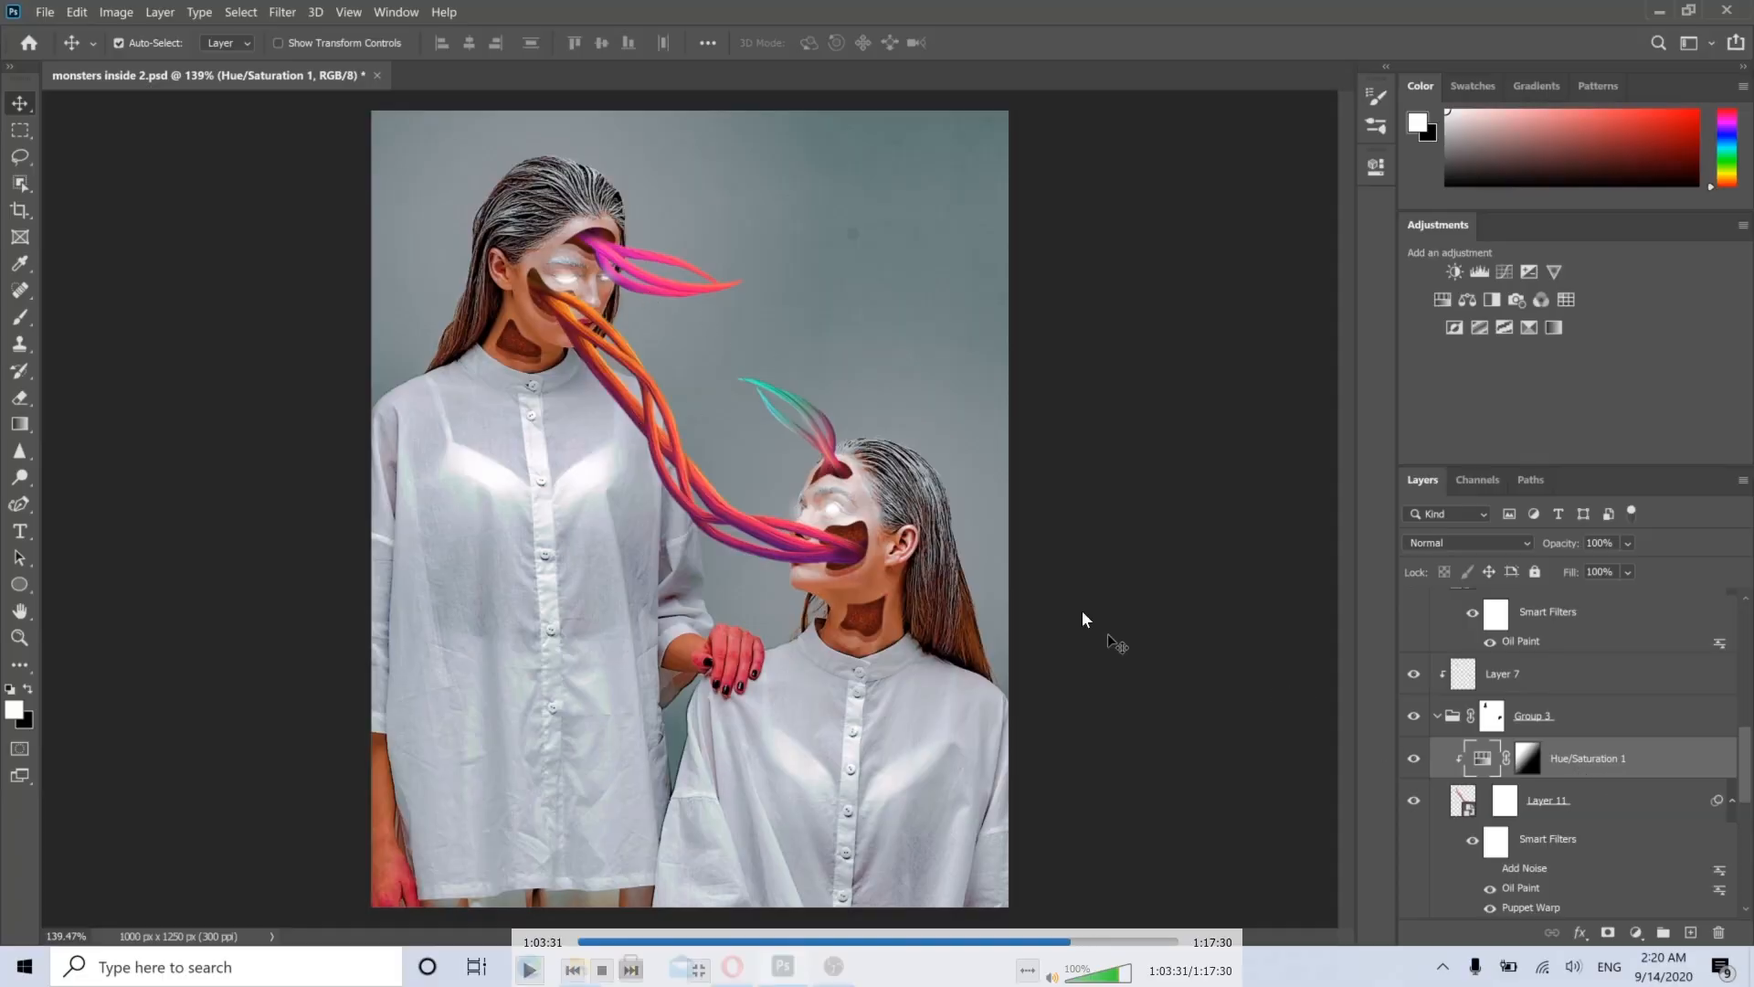
key("space")
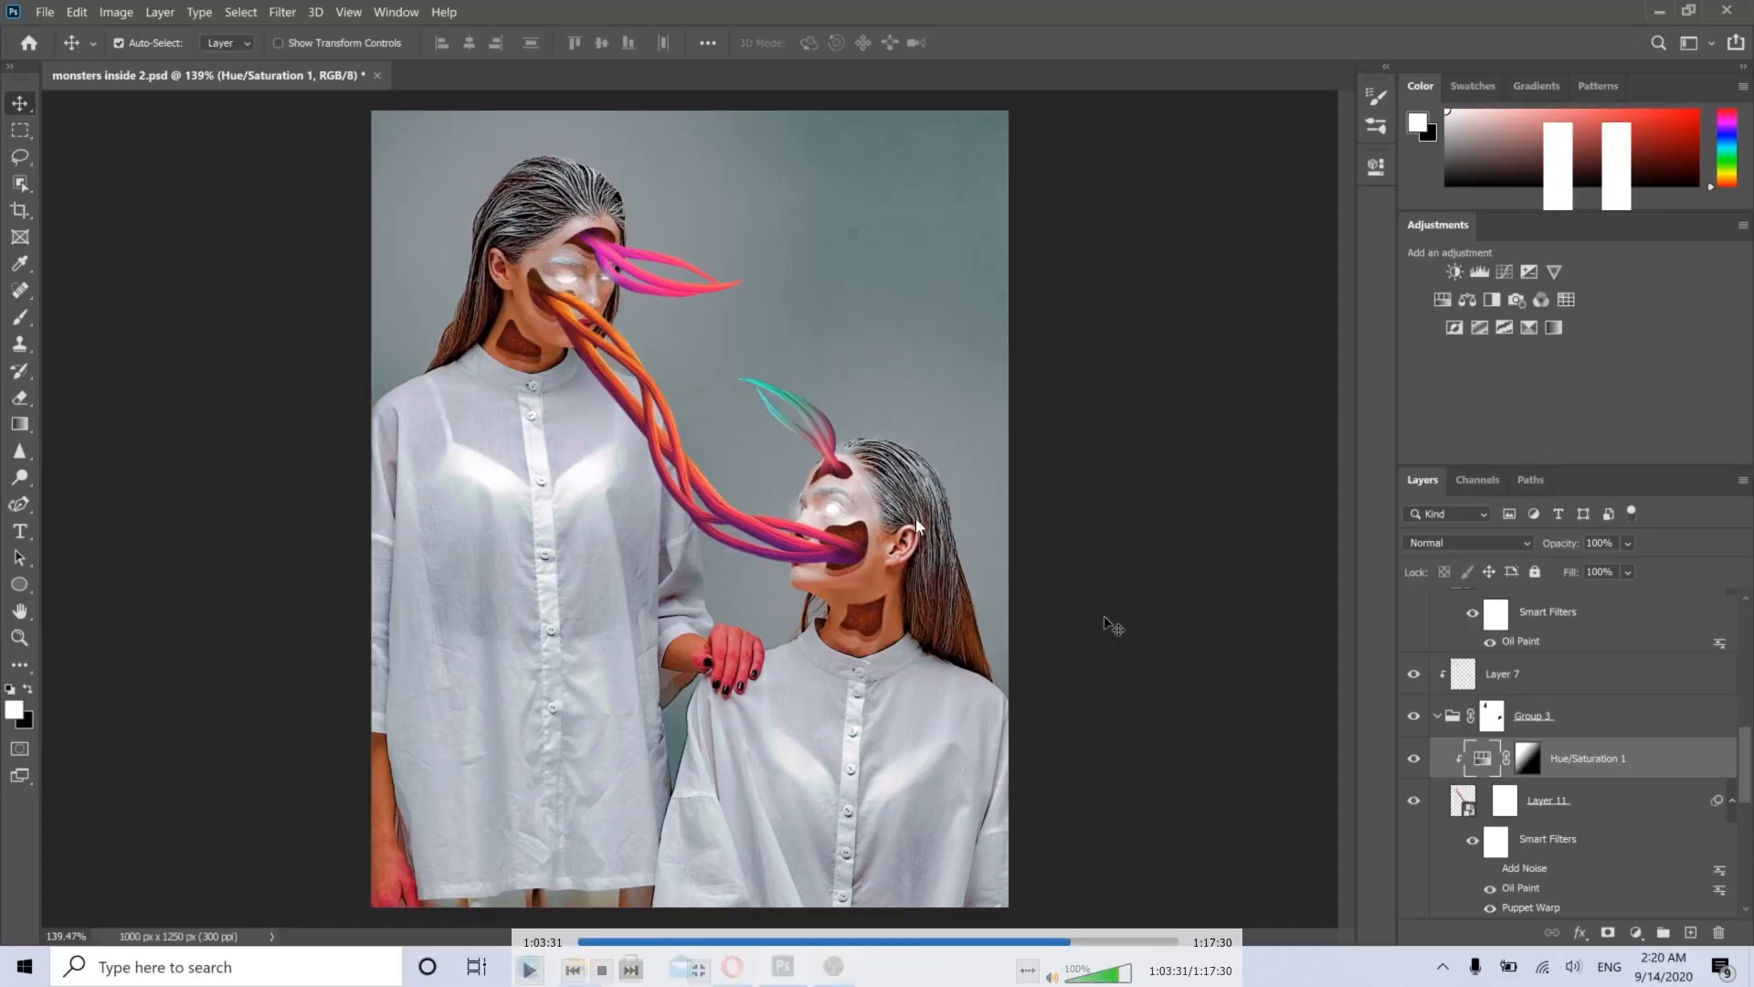
key("space")
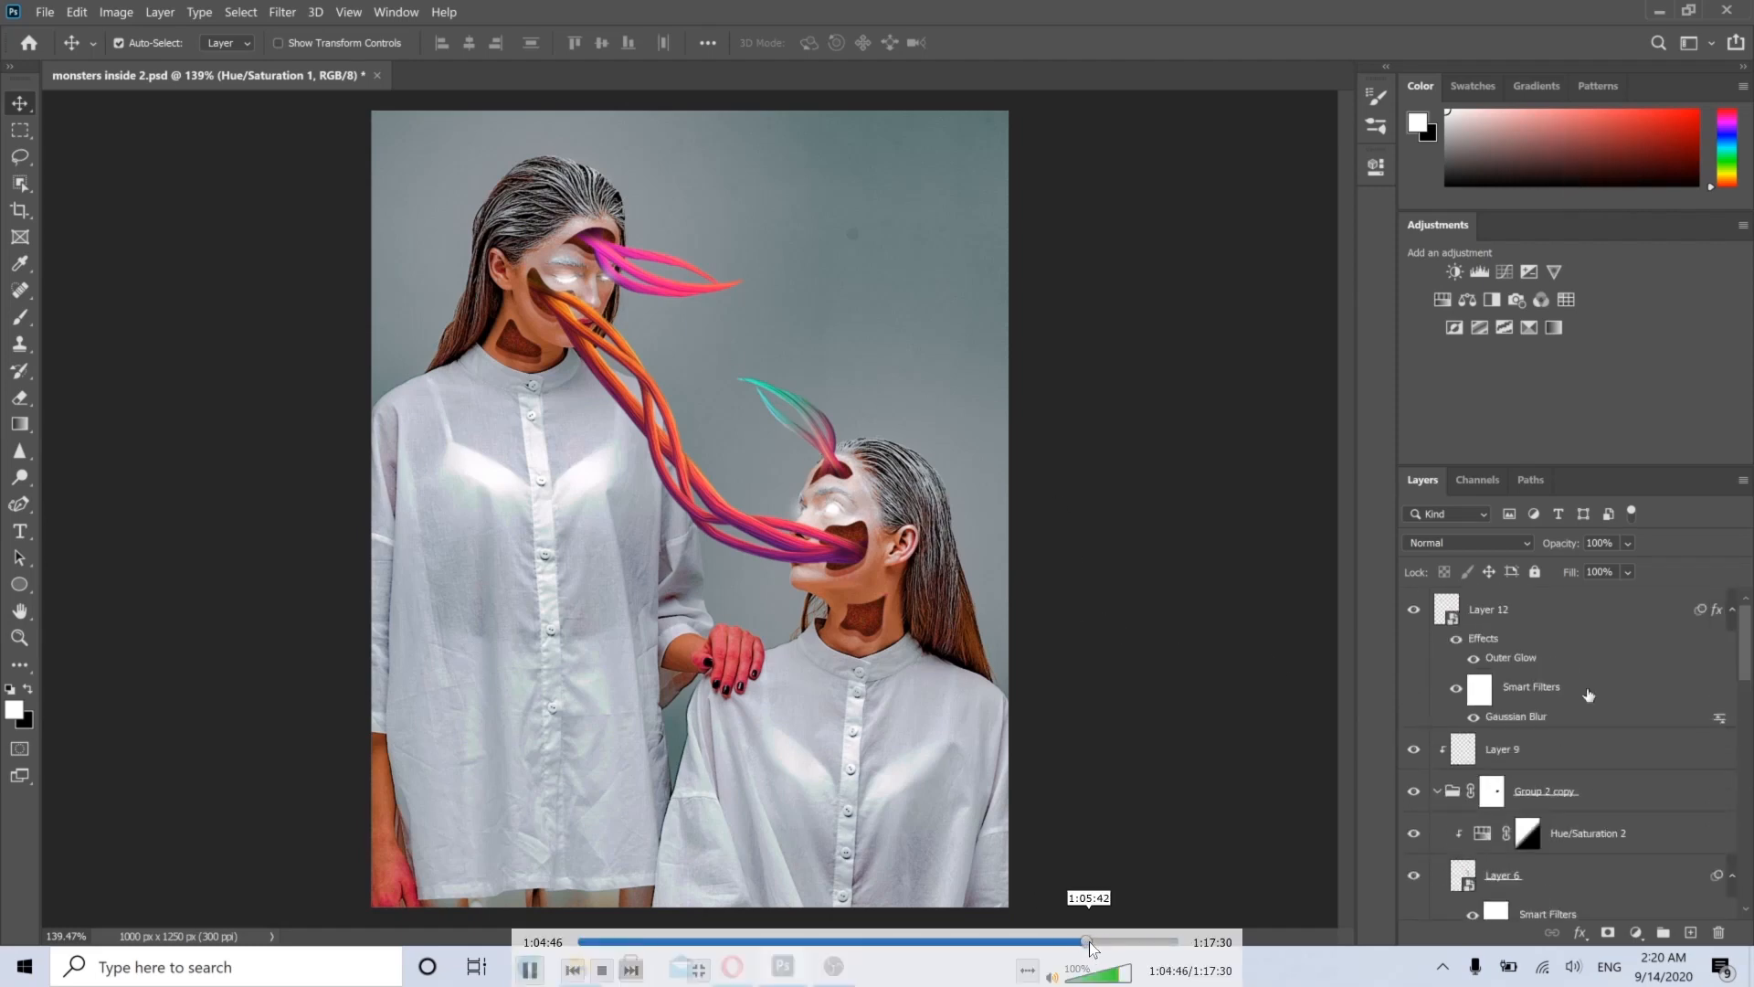
Step: Scan the session playback through the outer glow, masking and Camera Raw stages, settling at 1:12:14
left_click(1103, 942)
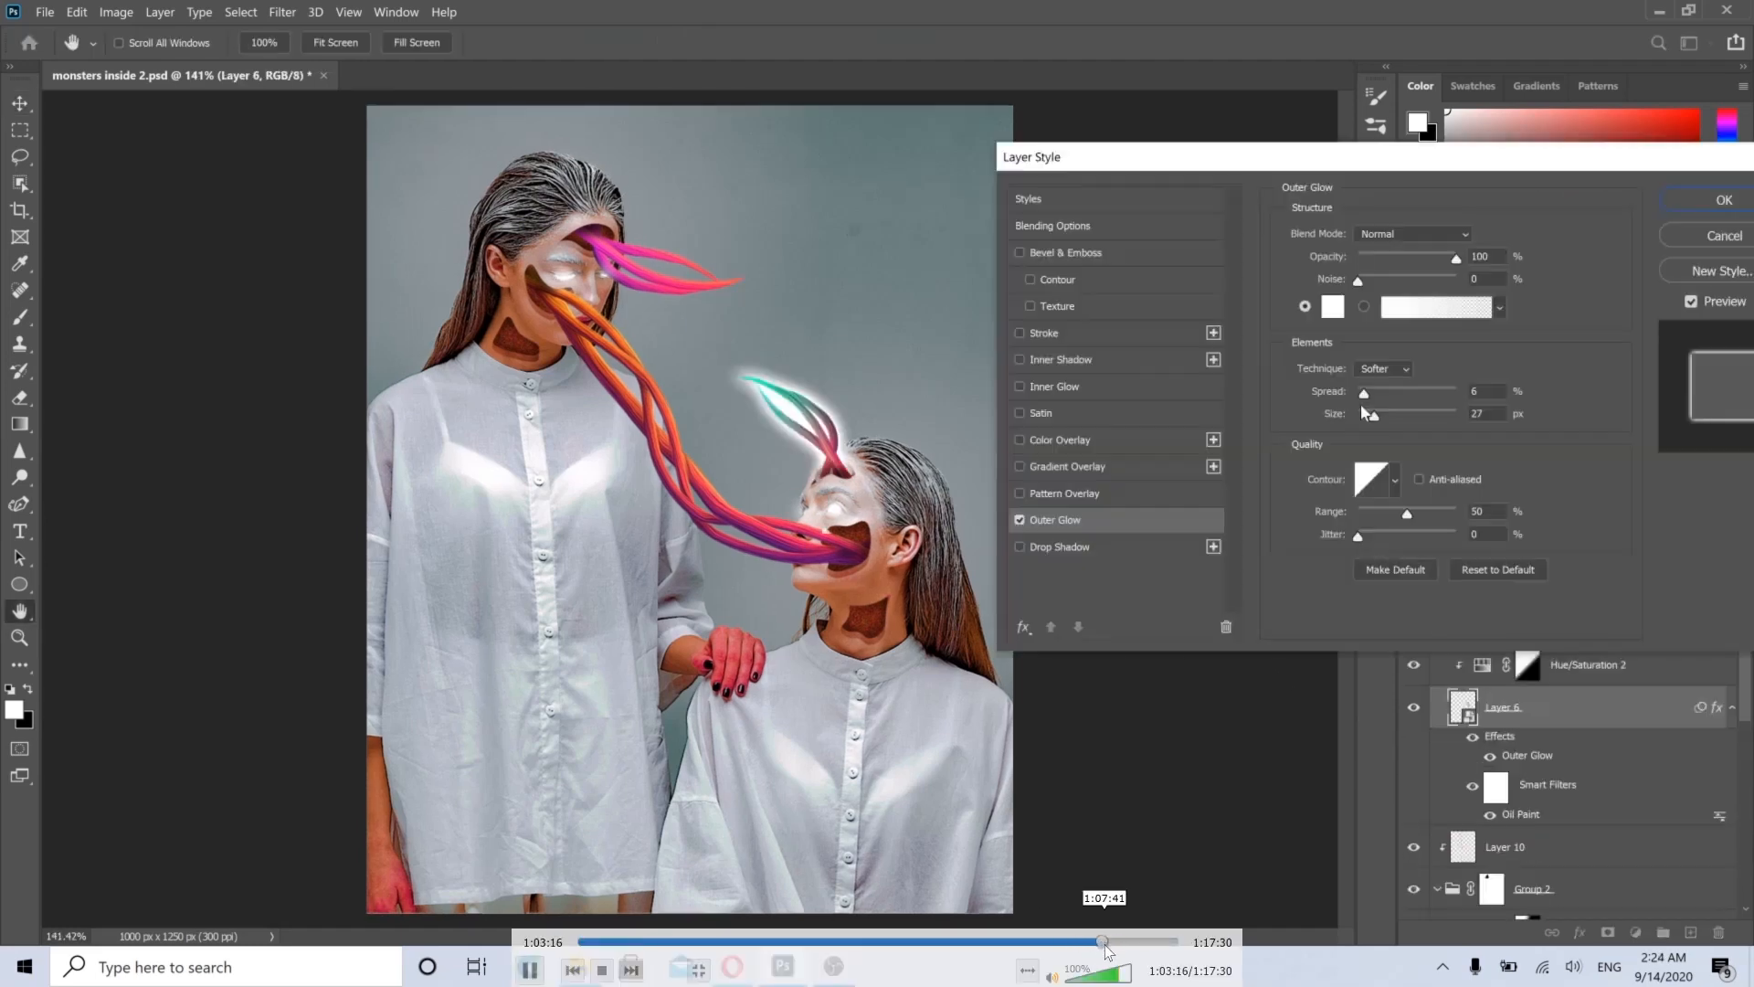
left_click(1130, 942)
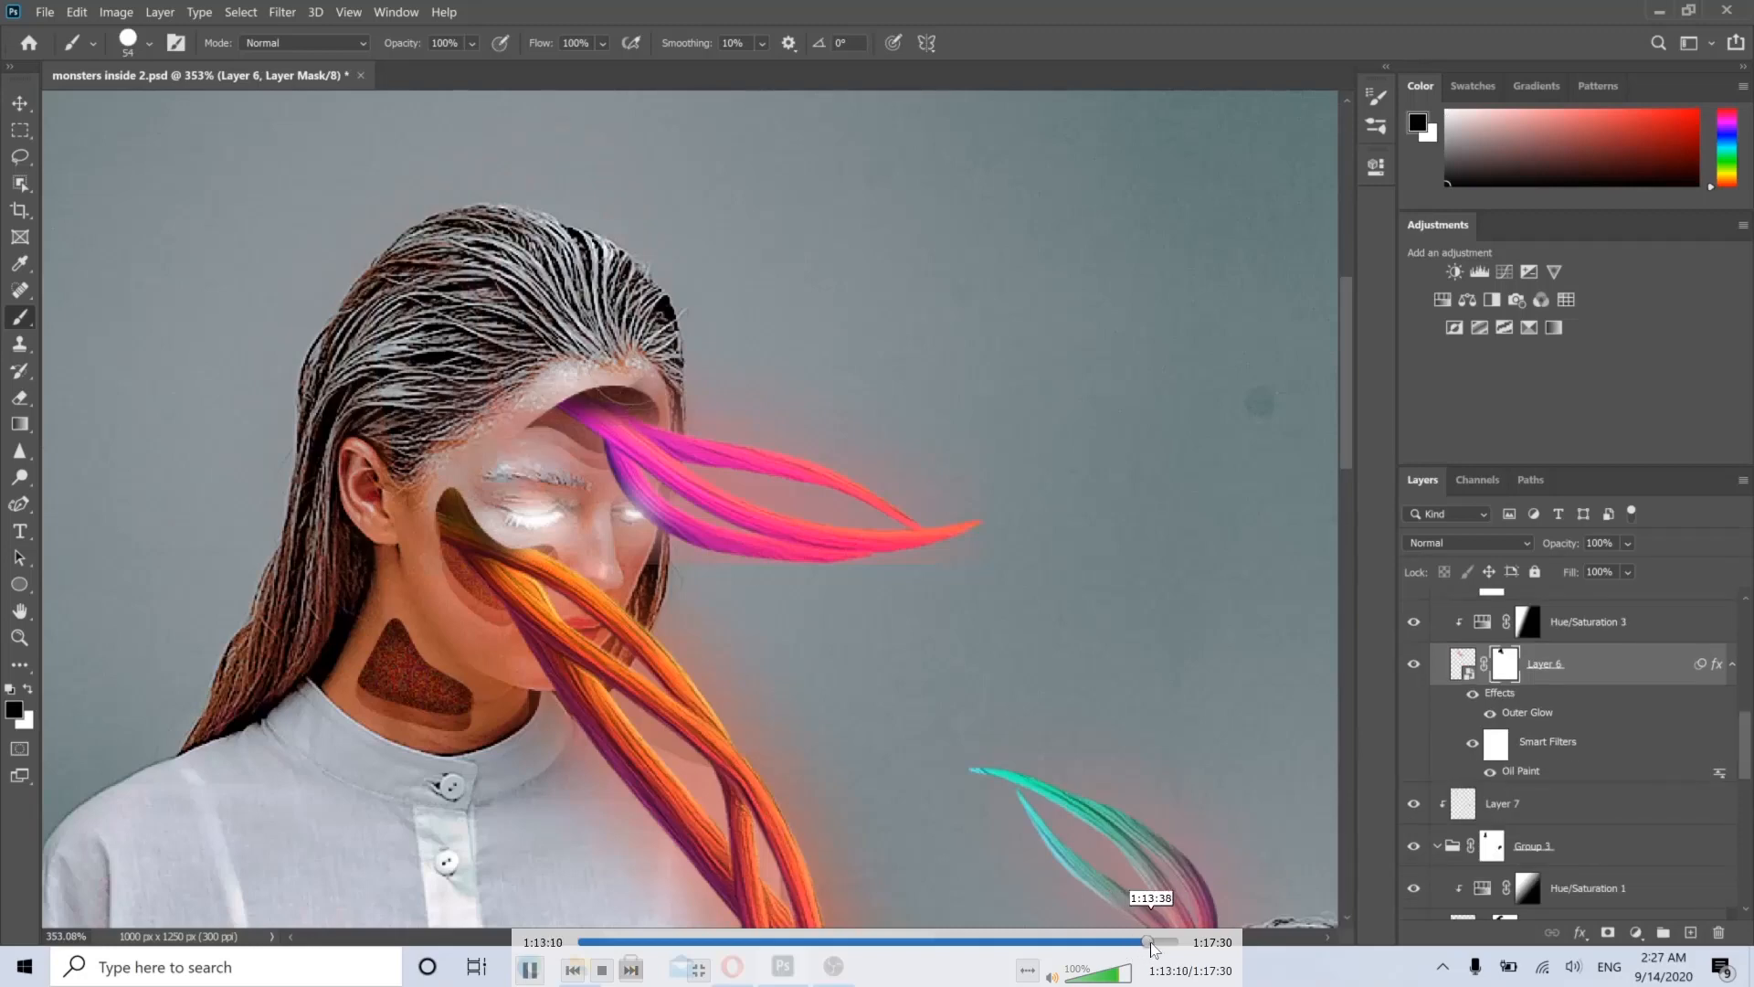
left_click(1159, 942)
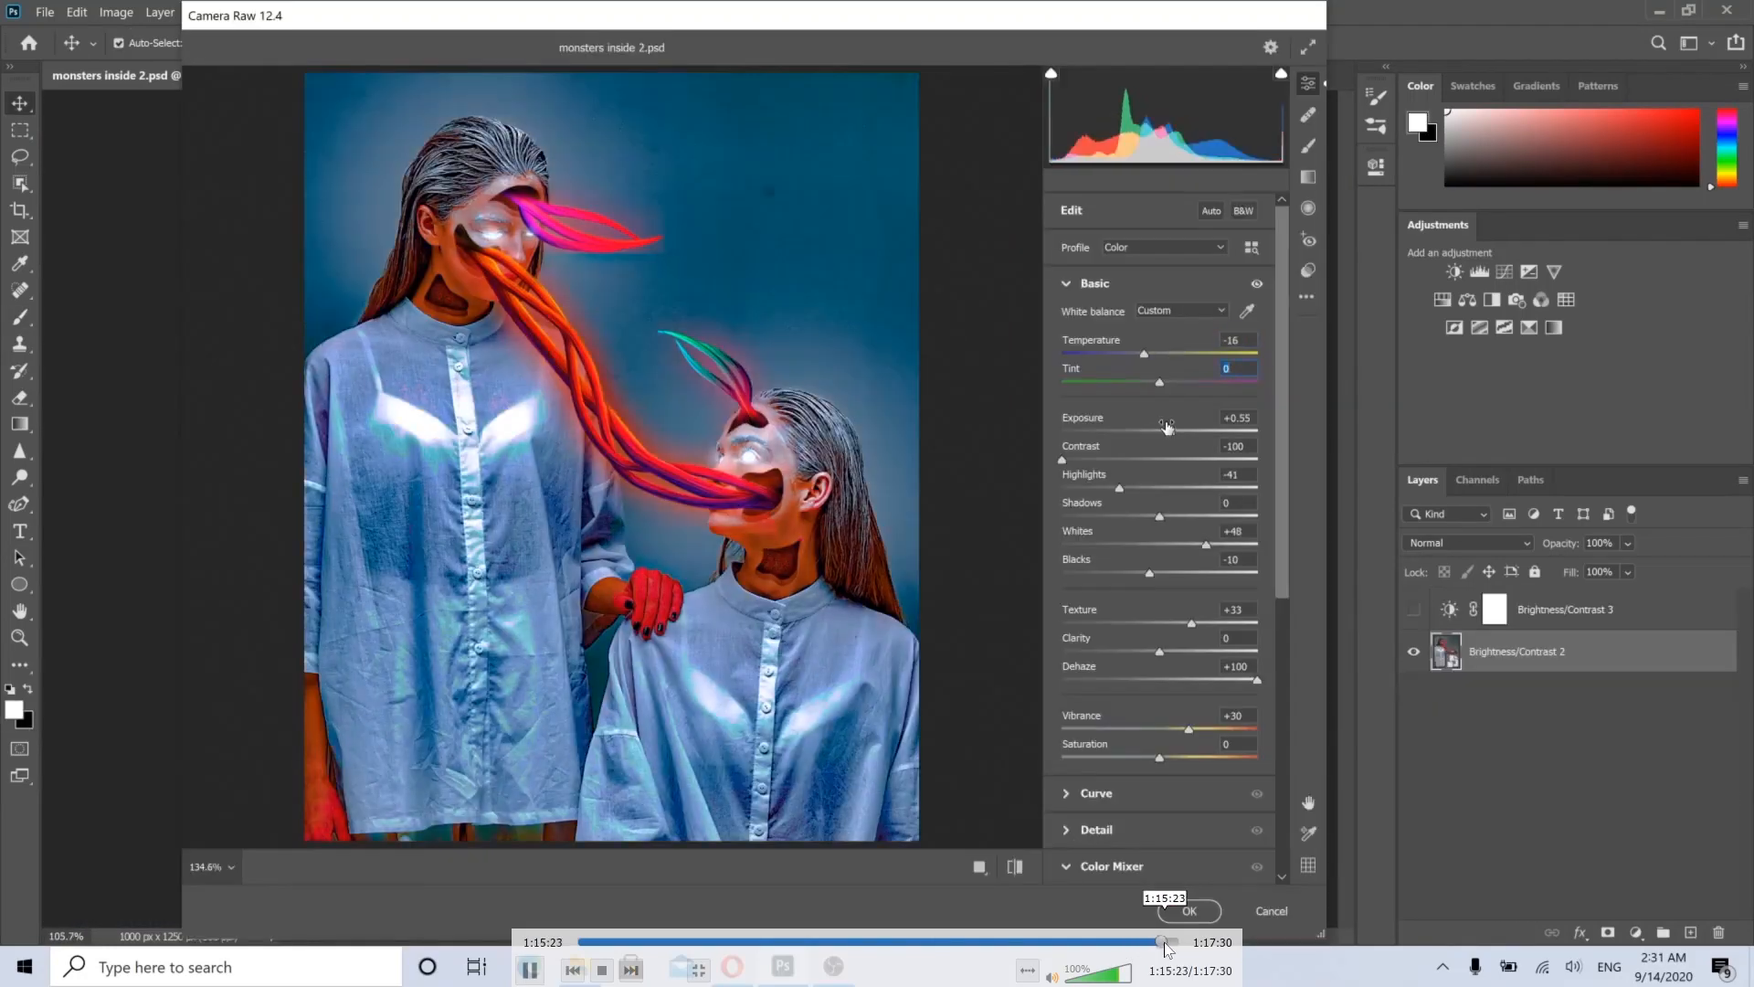
left_click(1150, 942)
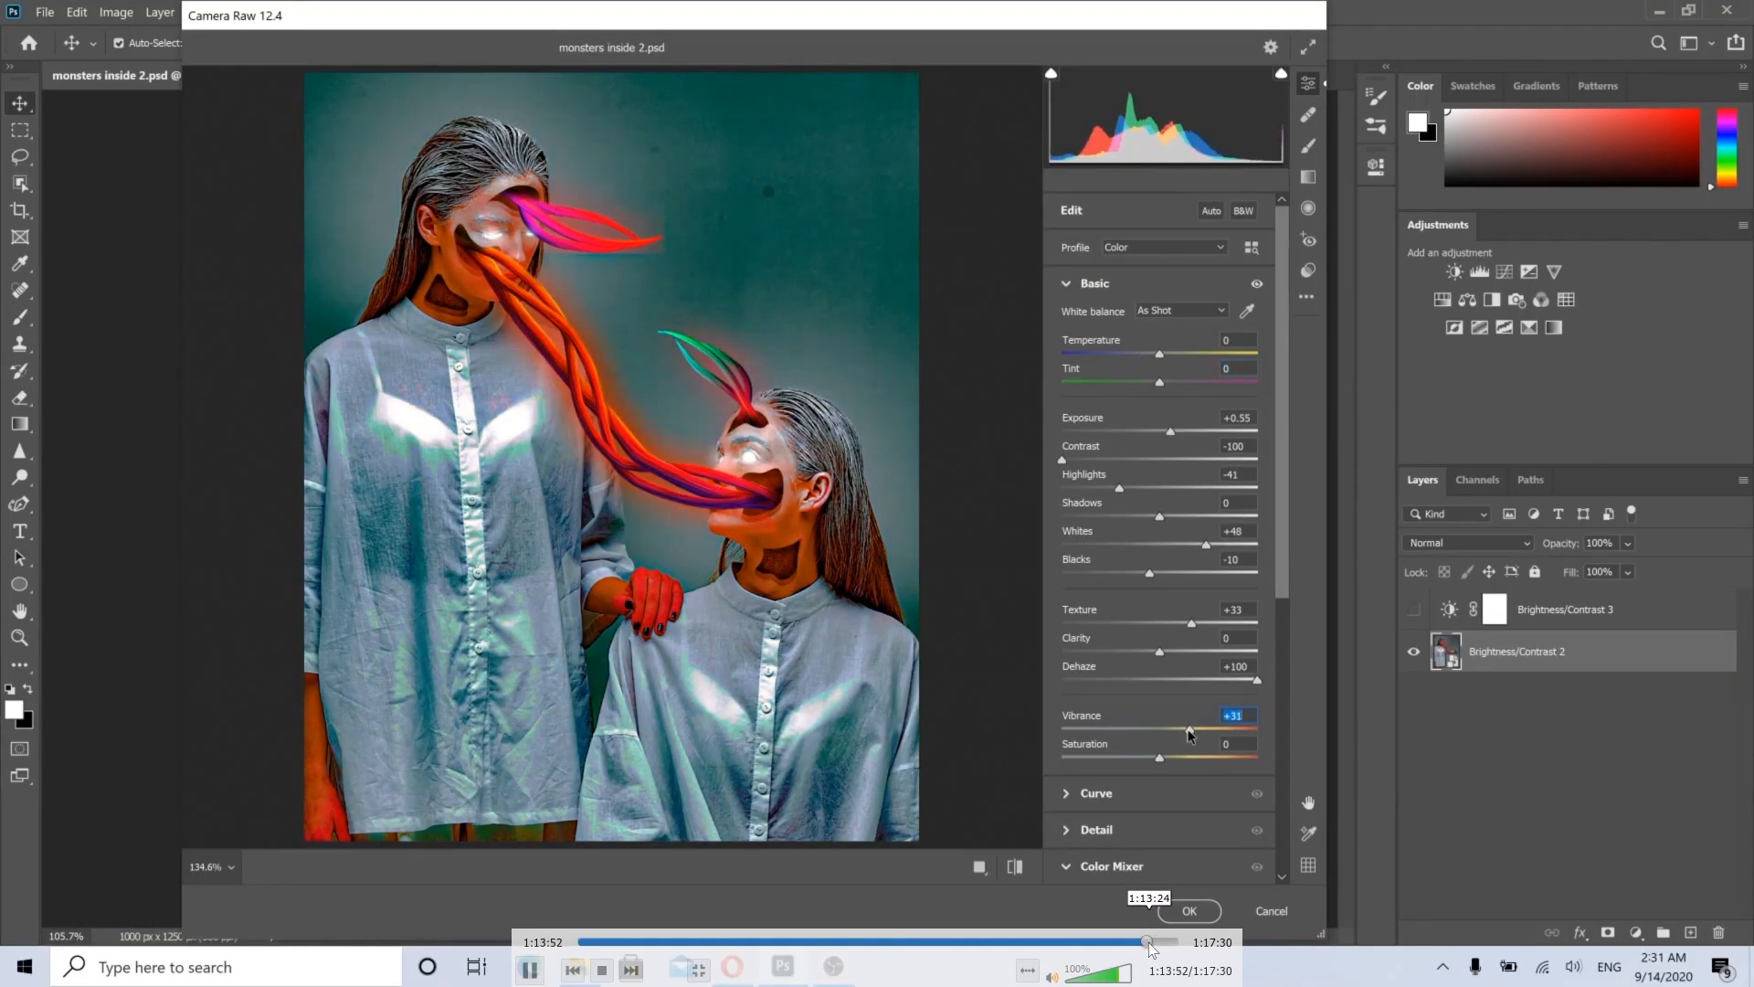
left_click(1142, 942)
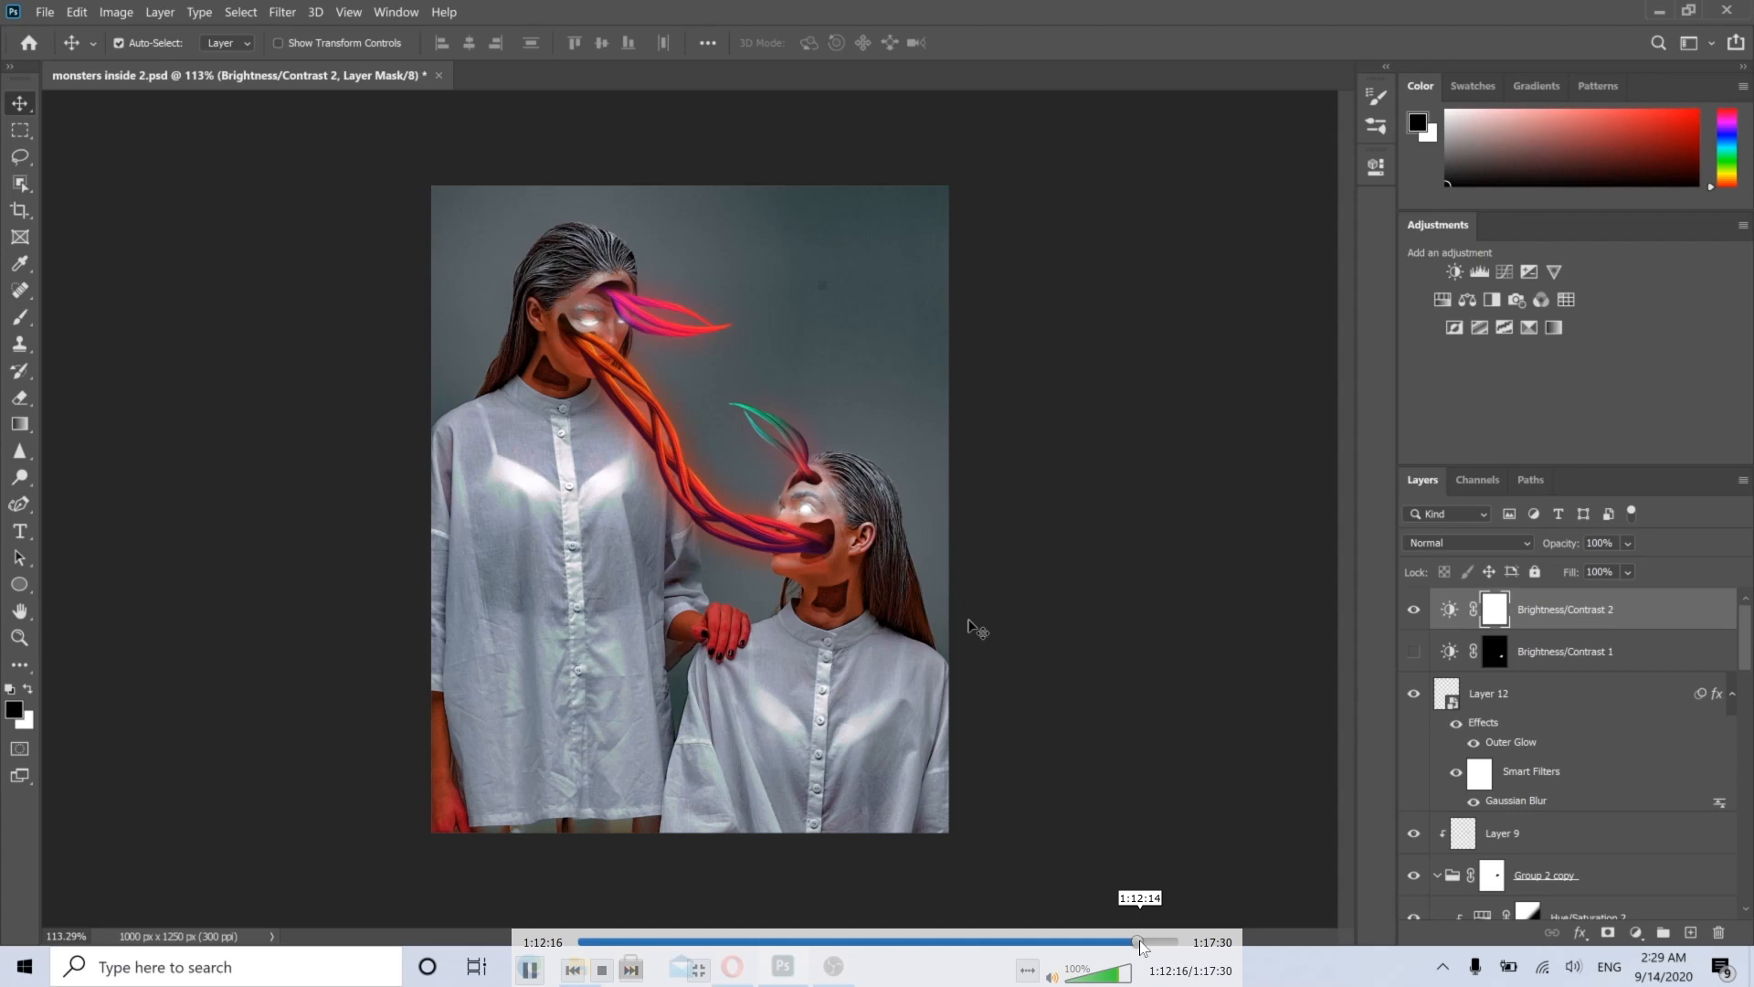
Step: Seek the playback back and forth to 1:12:36, where the layers down to Color Fill 1 are selected
key("space")
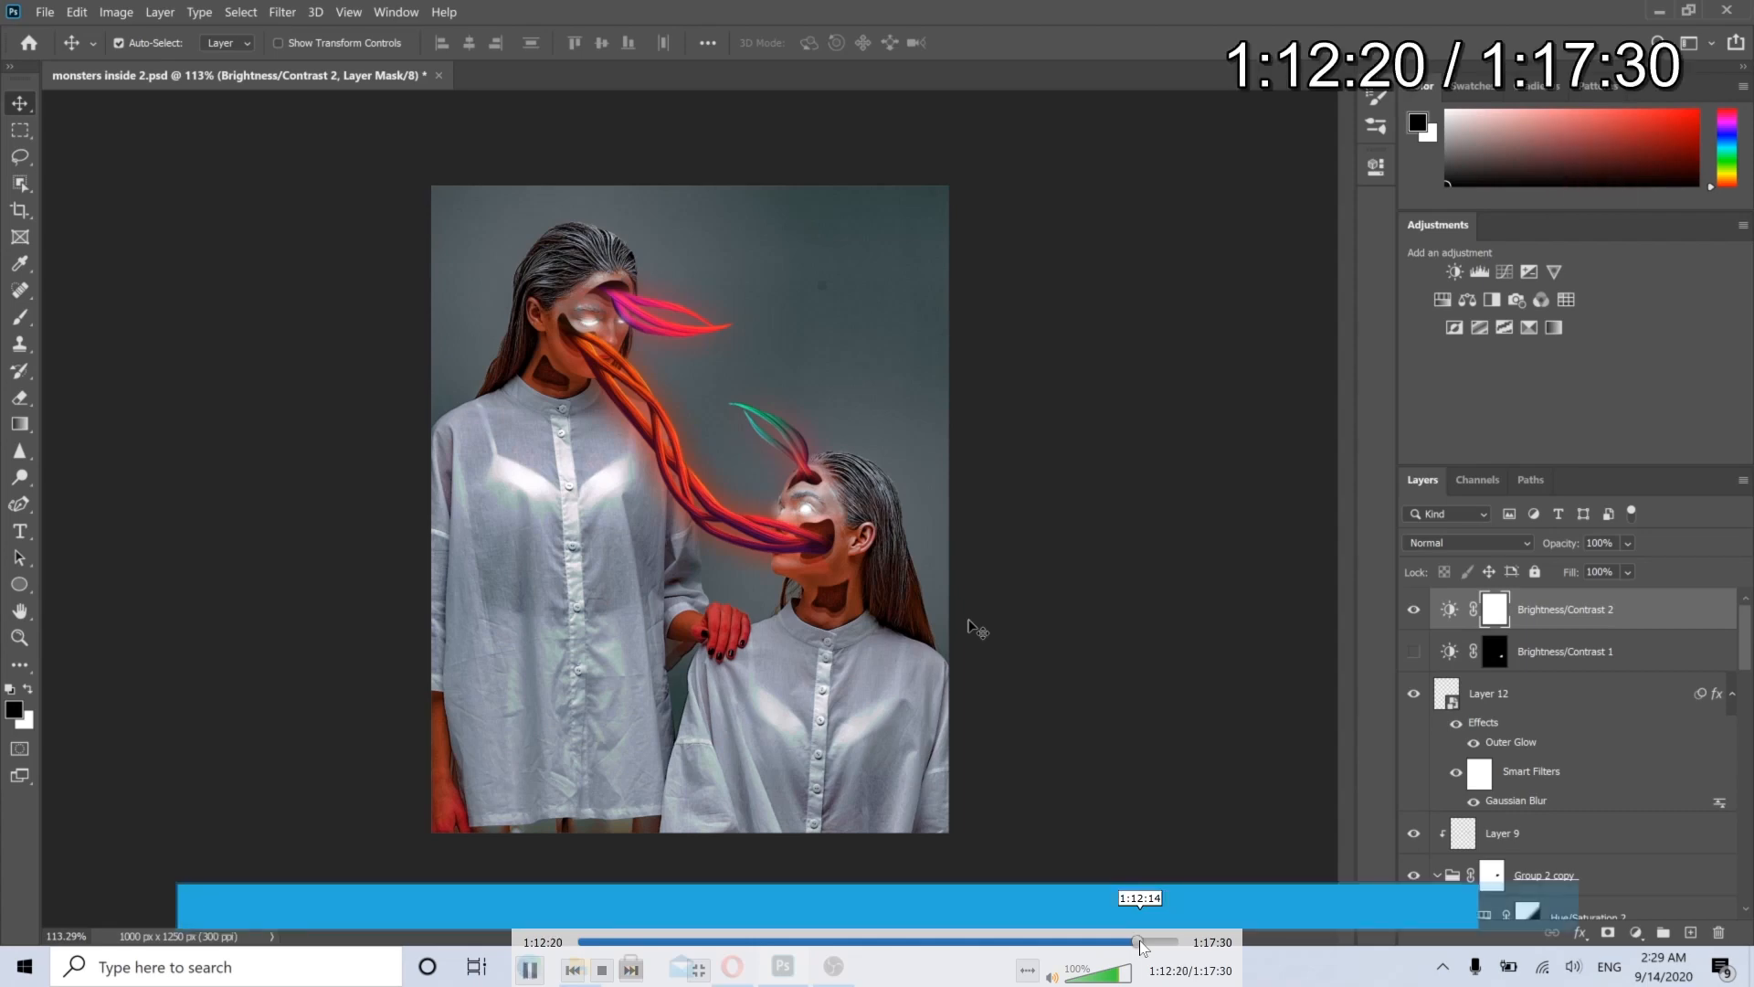
key("Right")
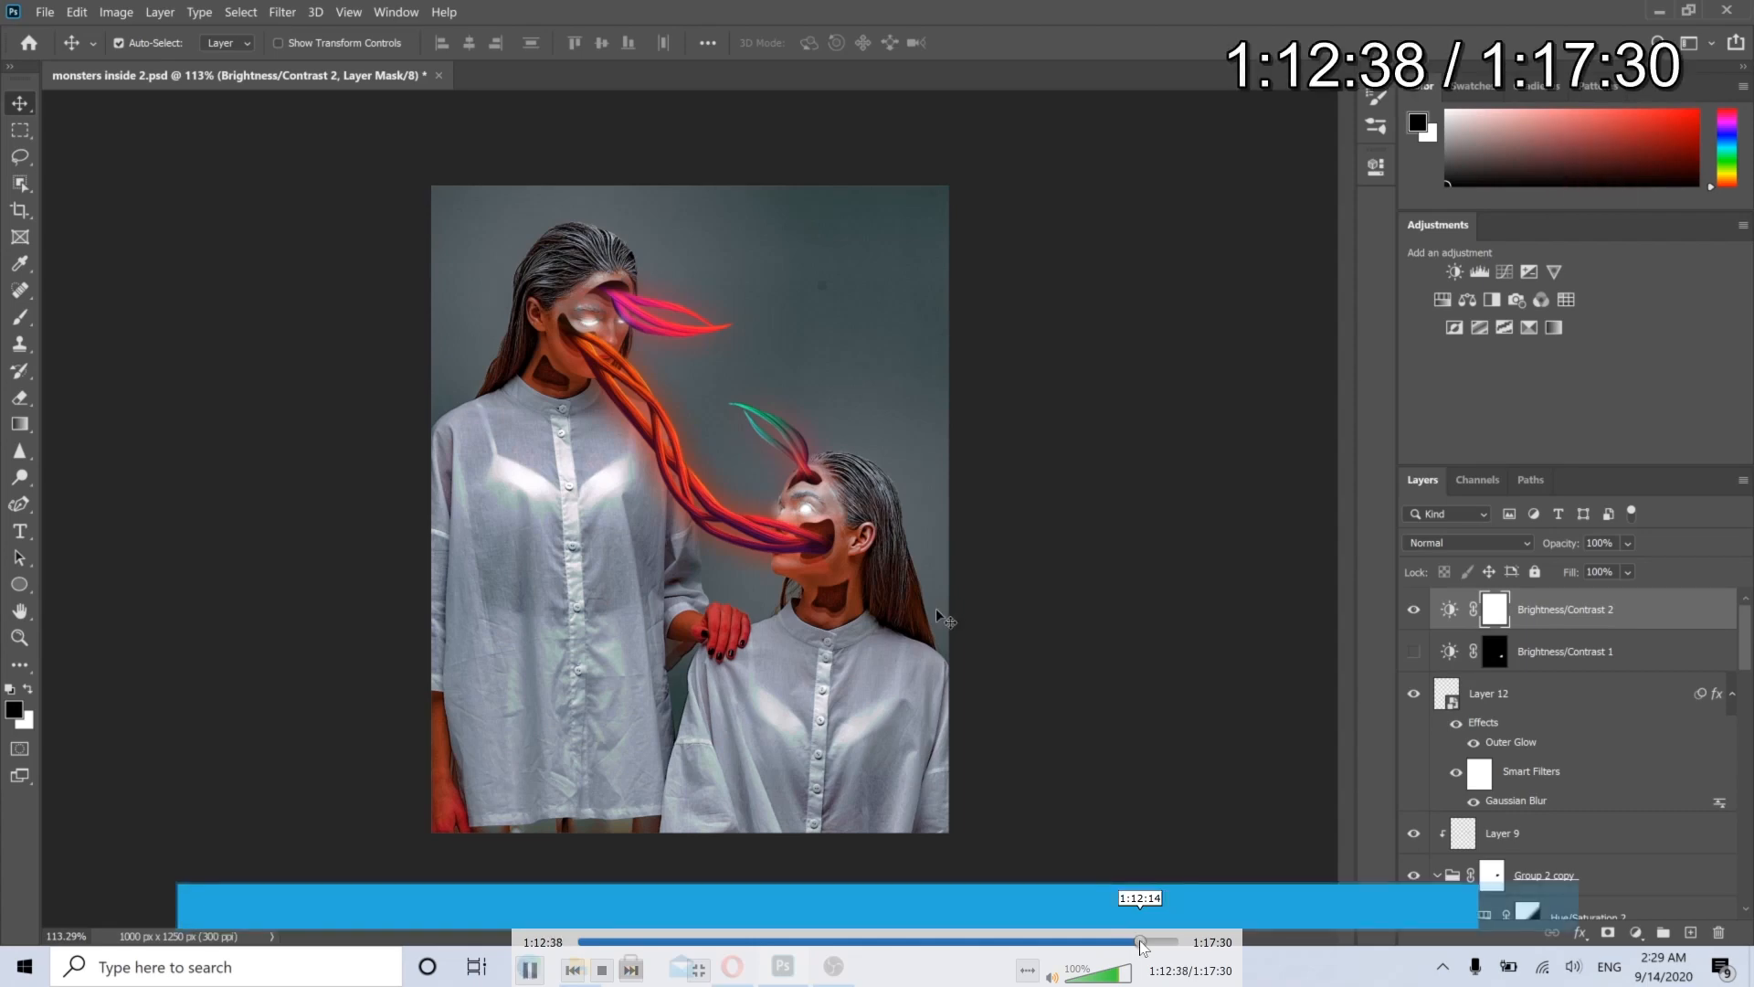
key("space")
key("space")
key("space")
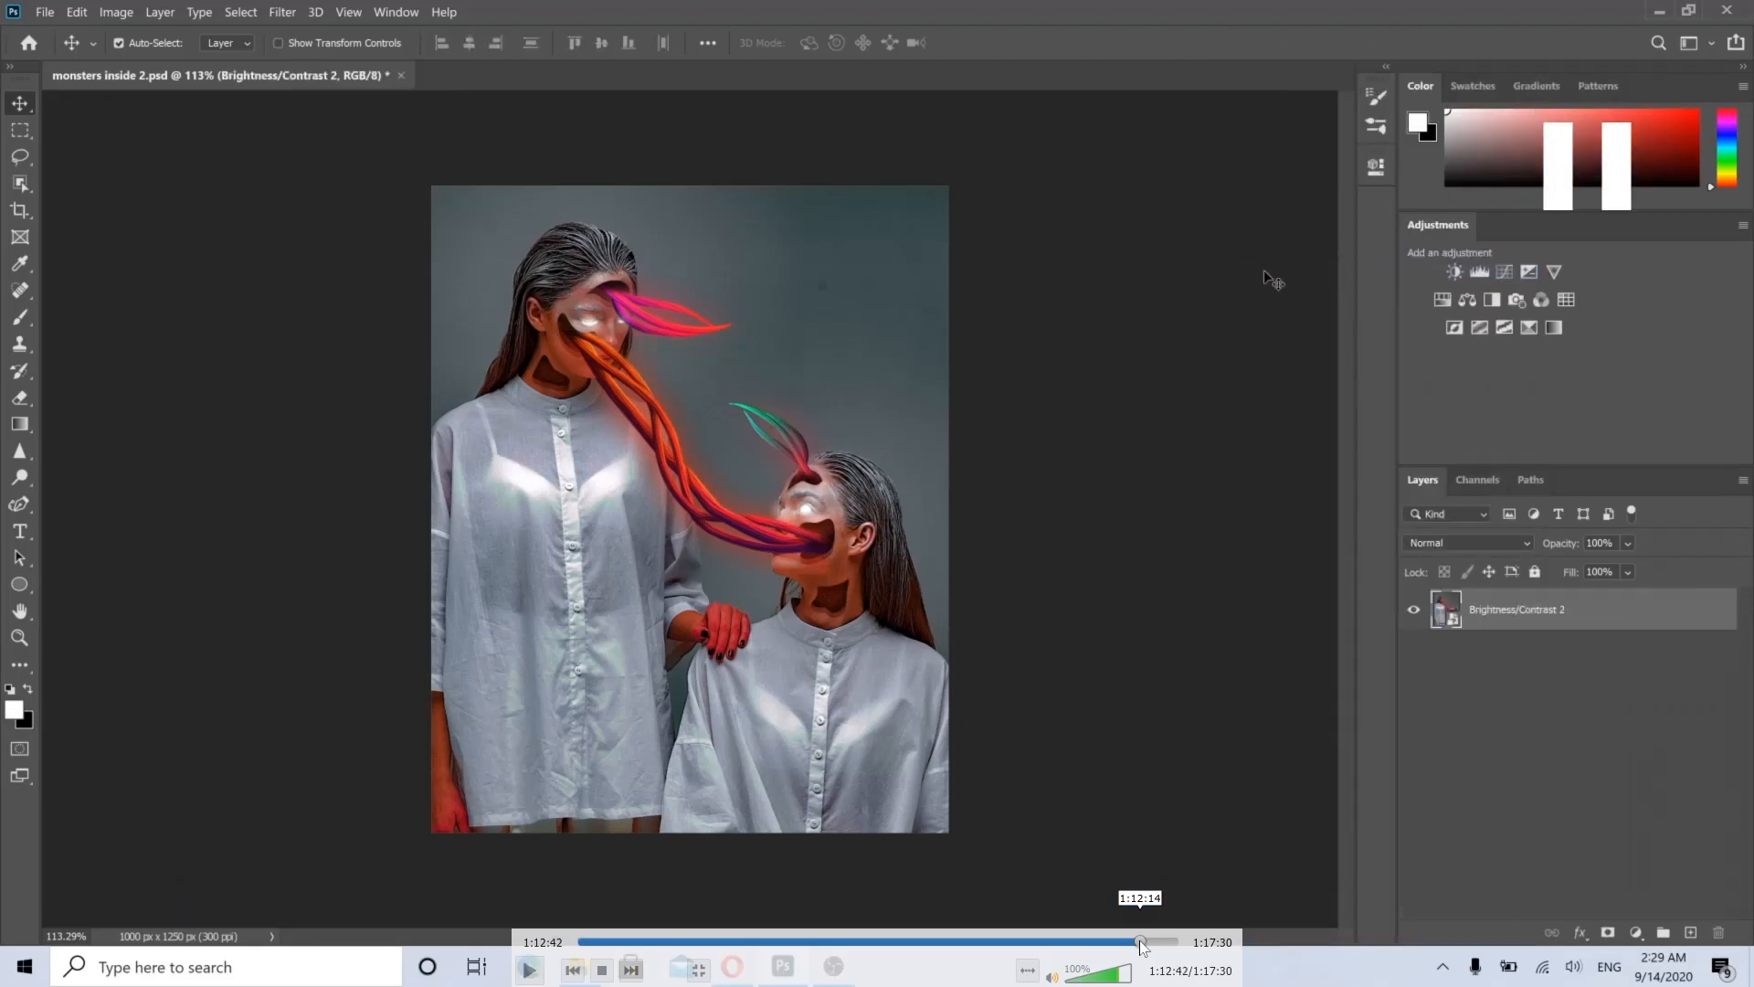
key("Left")
key("Left")
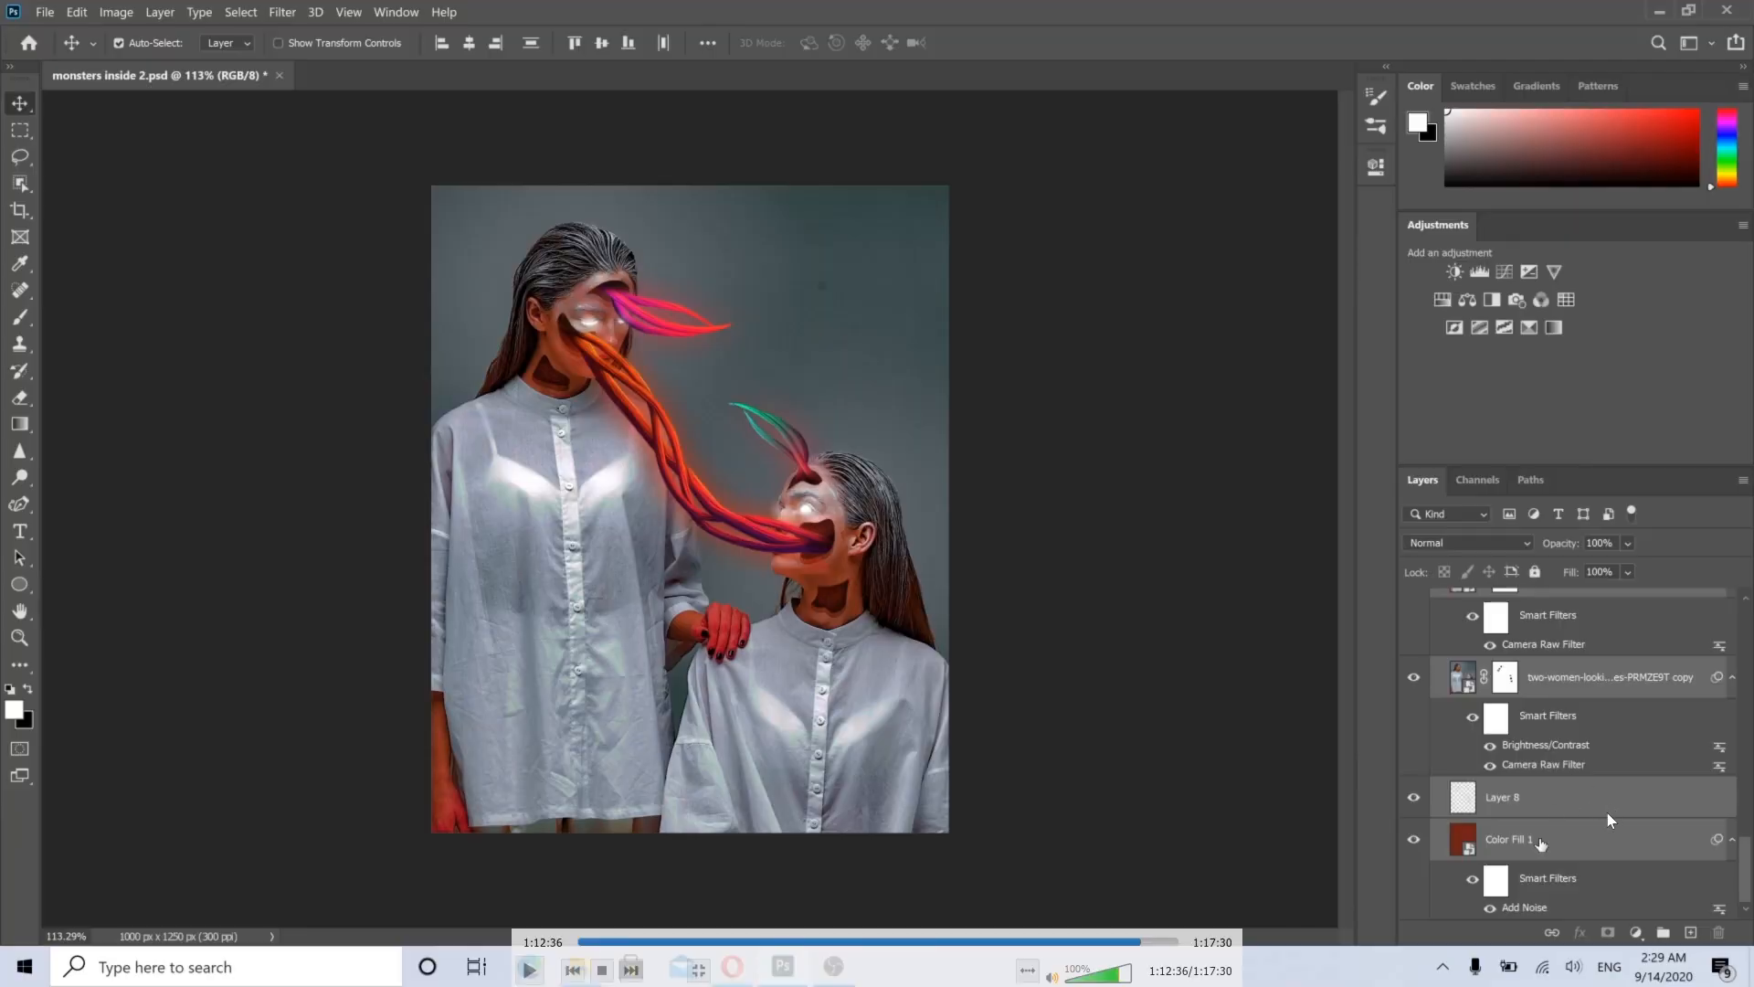
Step: Convert all the selected layers into a single smart object
right_click(1541, 843)
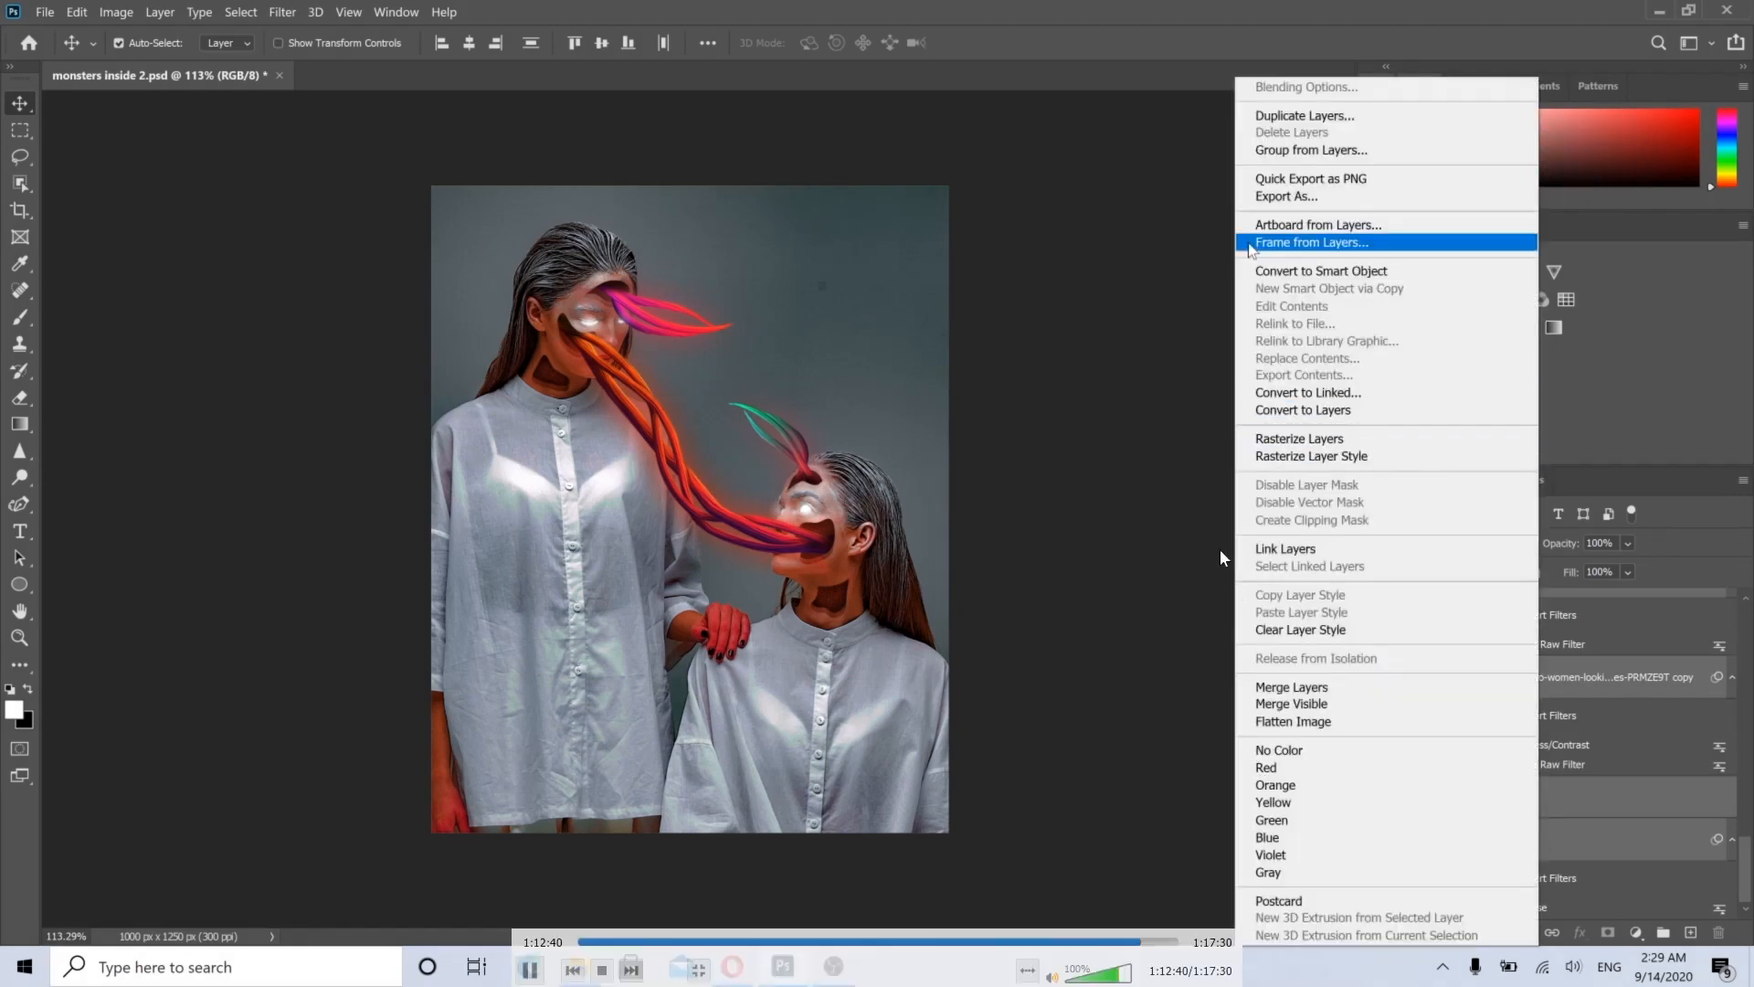
left_click(1266, 271)
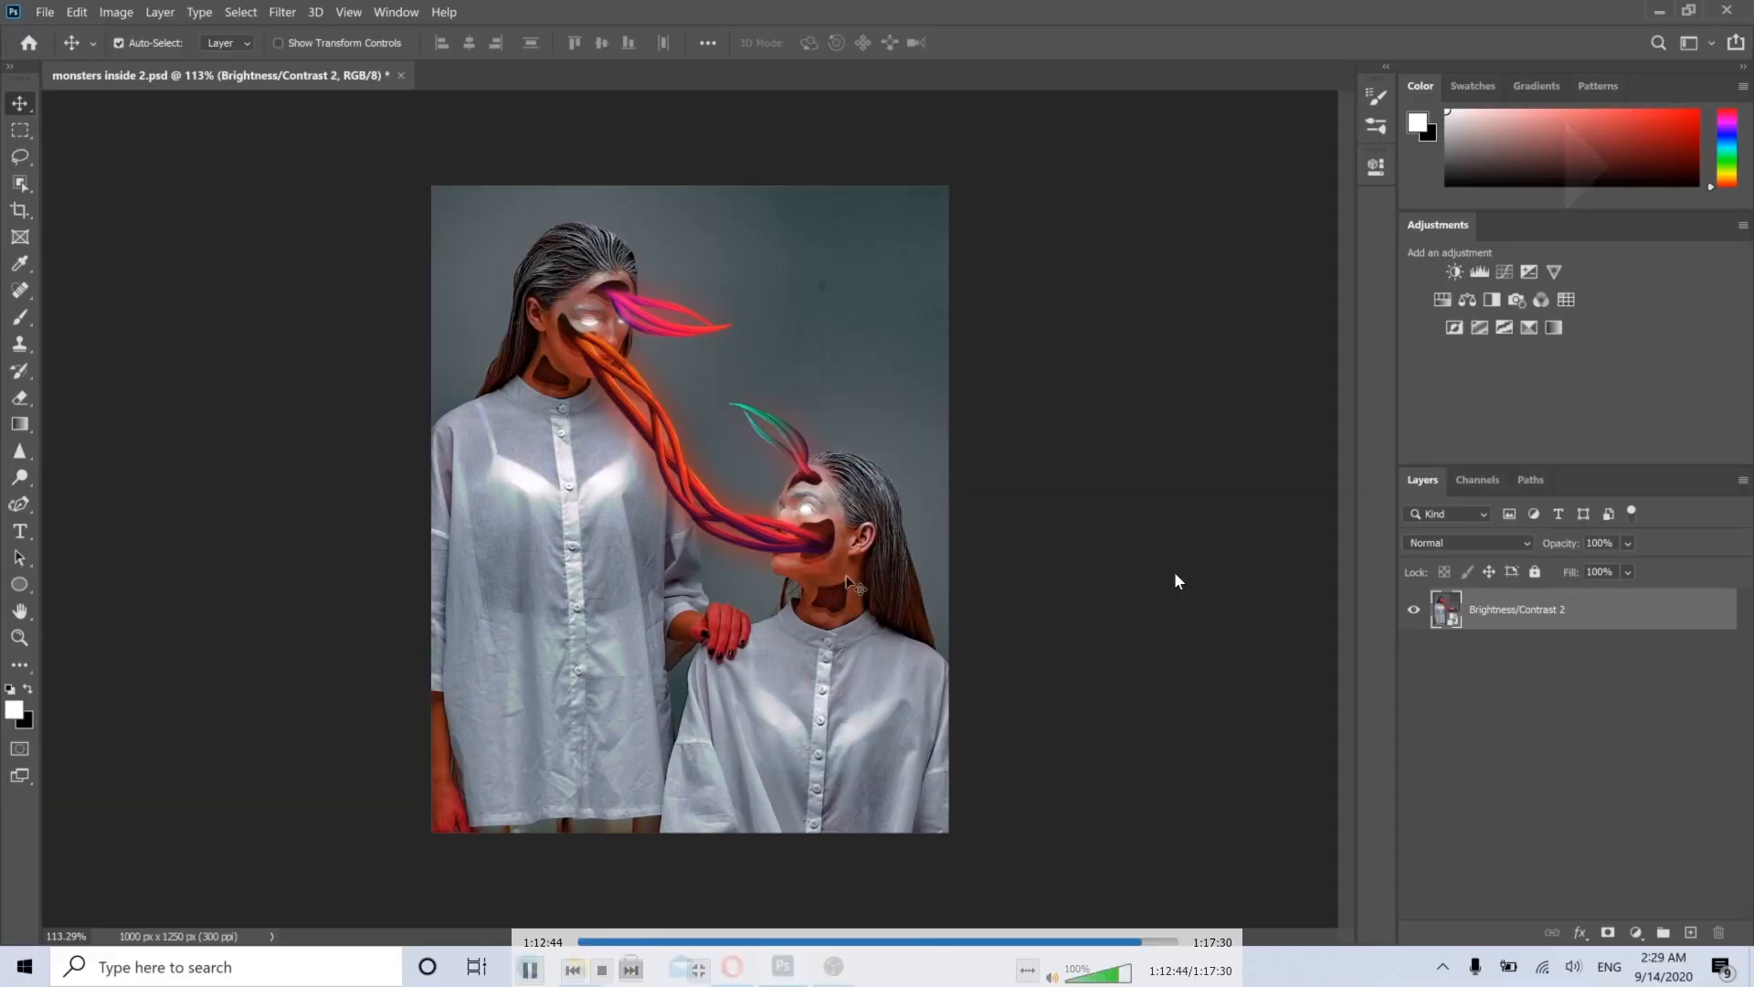
key("ctrl+t")
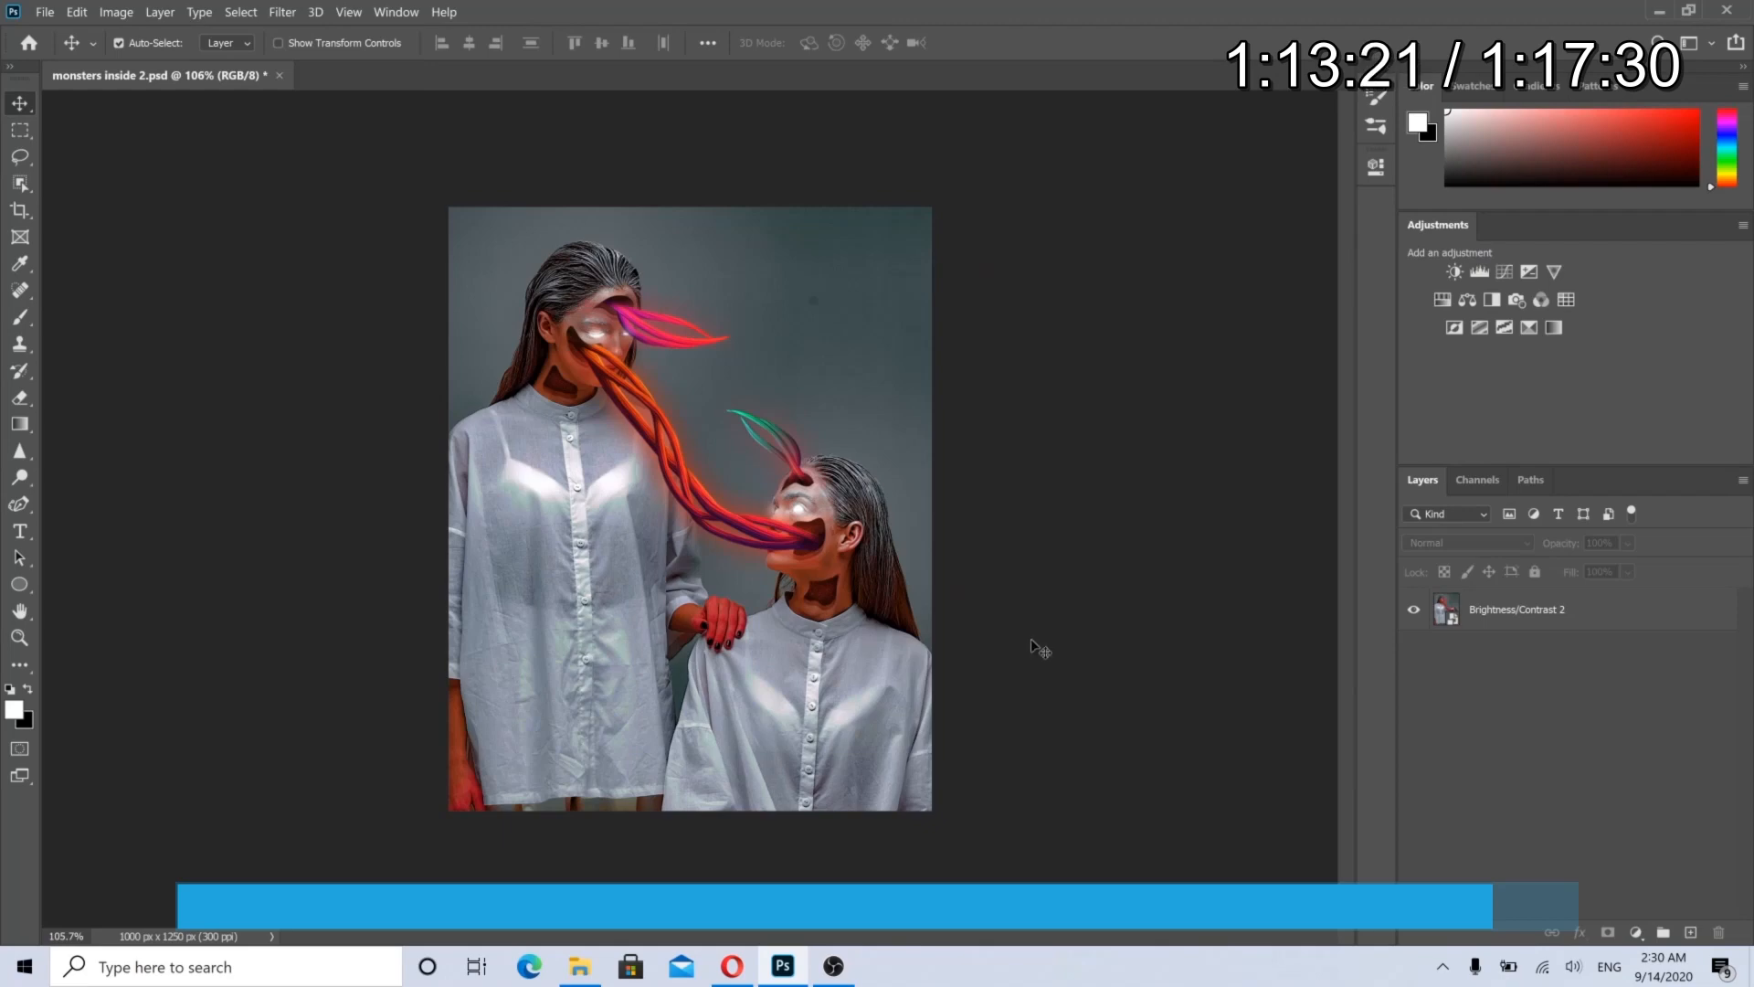
Step: Open the Camera Raw filter on the Brightness/Contrast 2 smart object and set the vibrance to +31
left_click(282, 12)
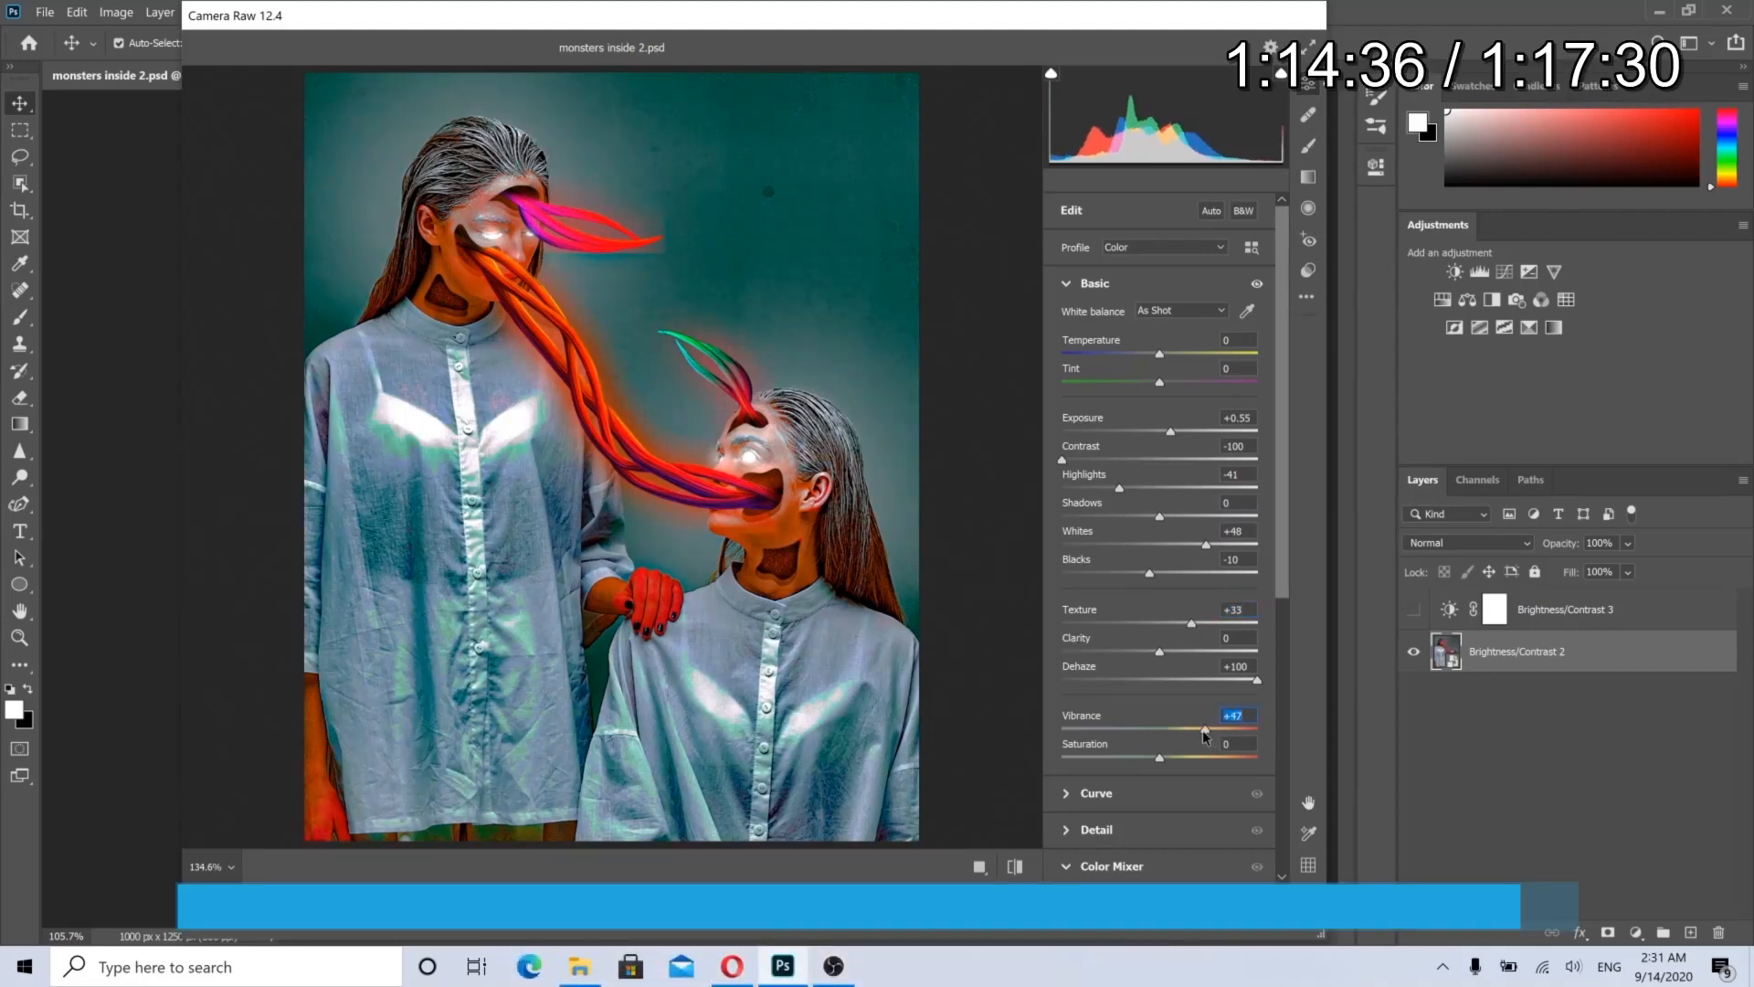
left_click_drag(1205, 731, 1191, 731)
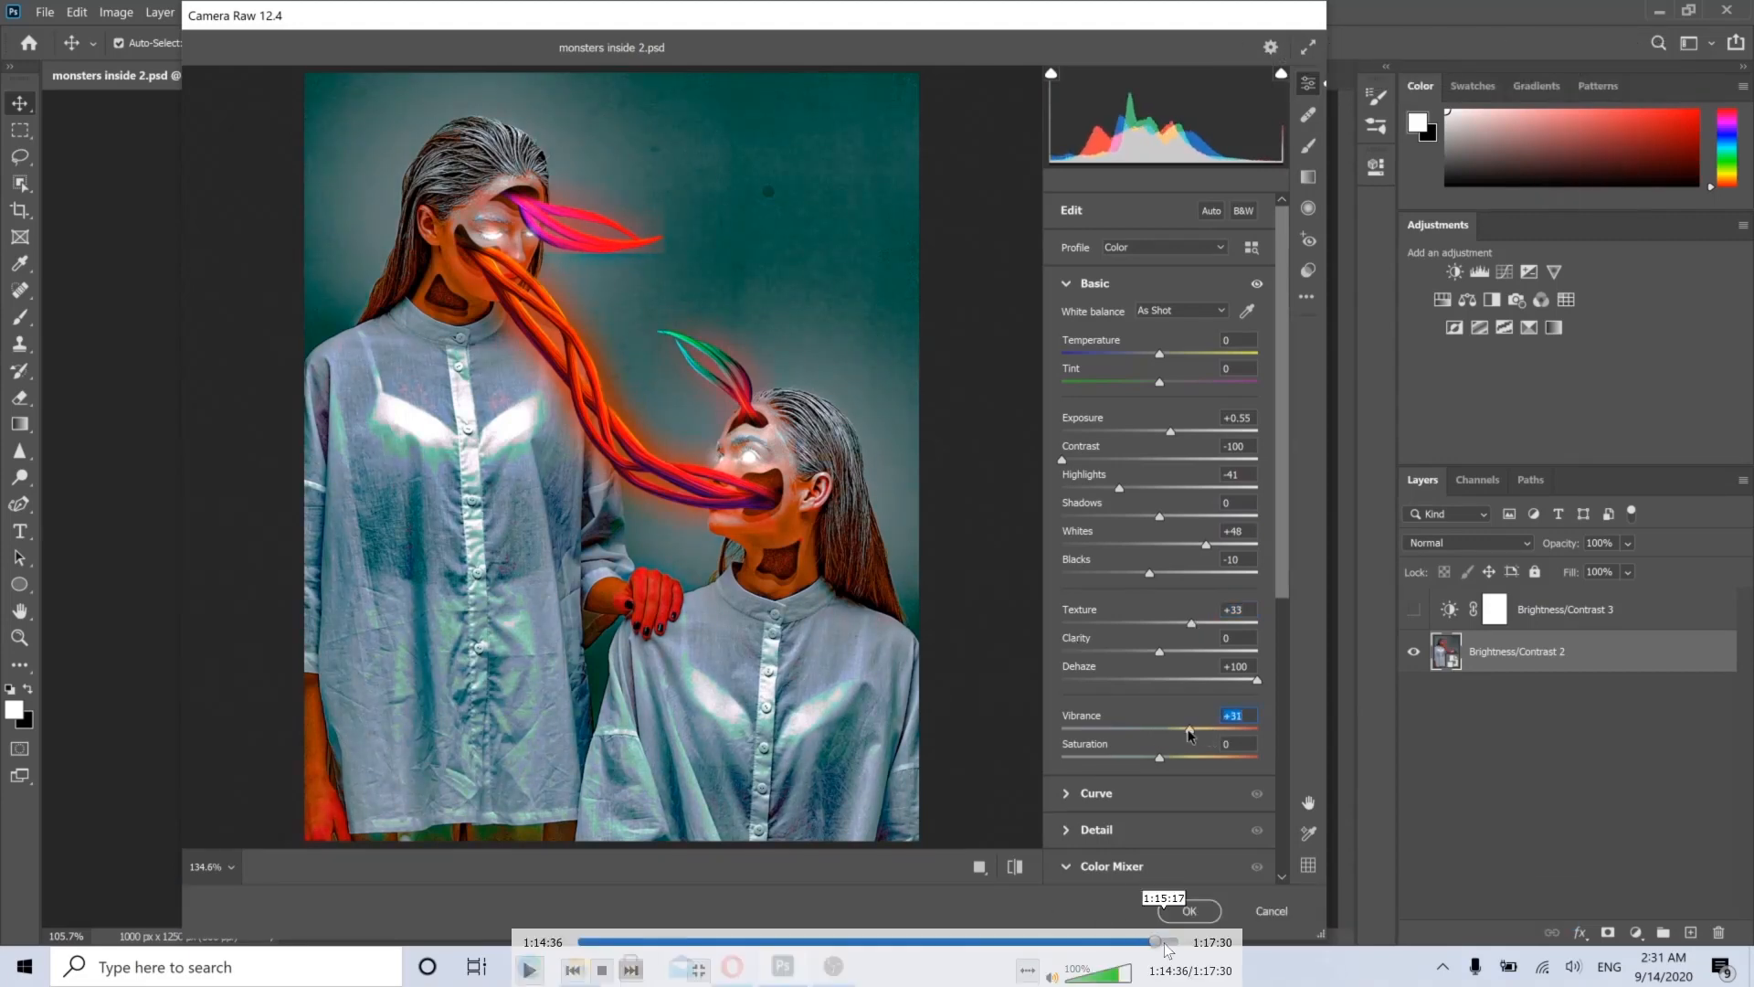